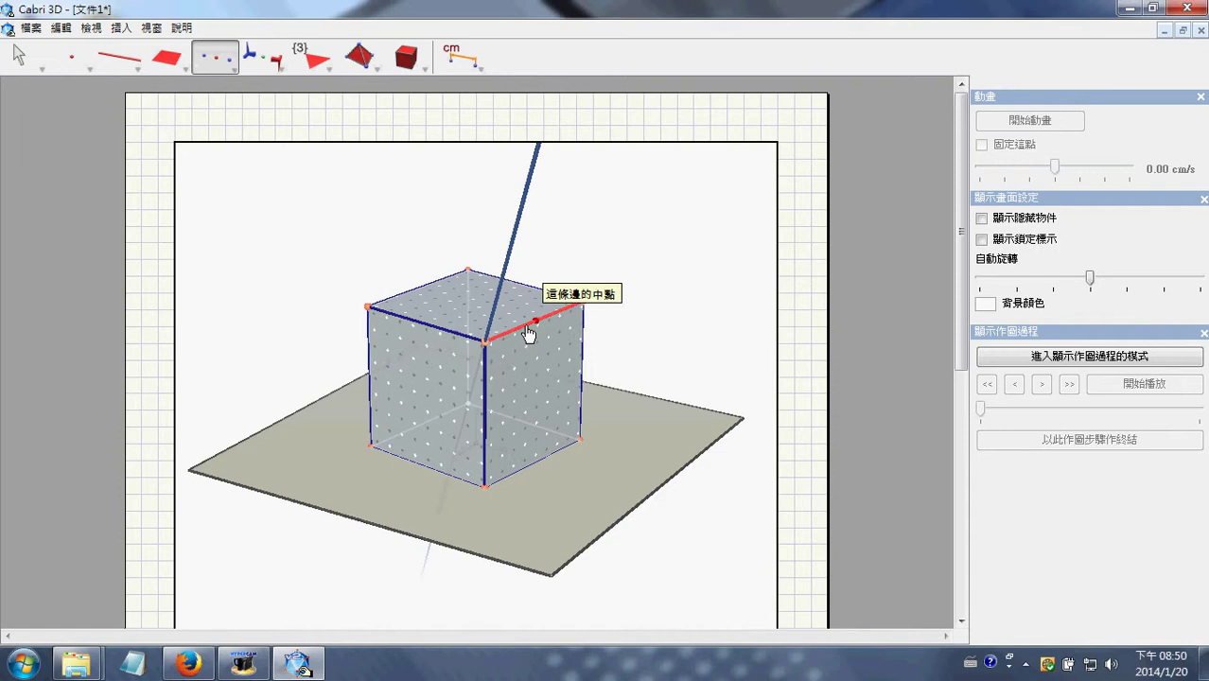
# Step: Mark the midpoint of the cube's upper front-right edge and construct an equilateral triangle around the axis line with that midpoint as vertex
pyautogui.click(534, 322)
pyautogui.moveTo(320, 69); pyautogui.dragTo(333, 84)
pyautogui.click(511, 251)
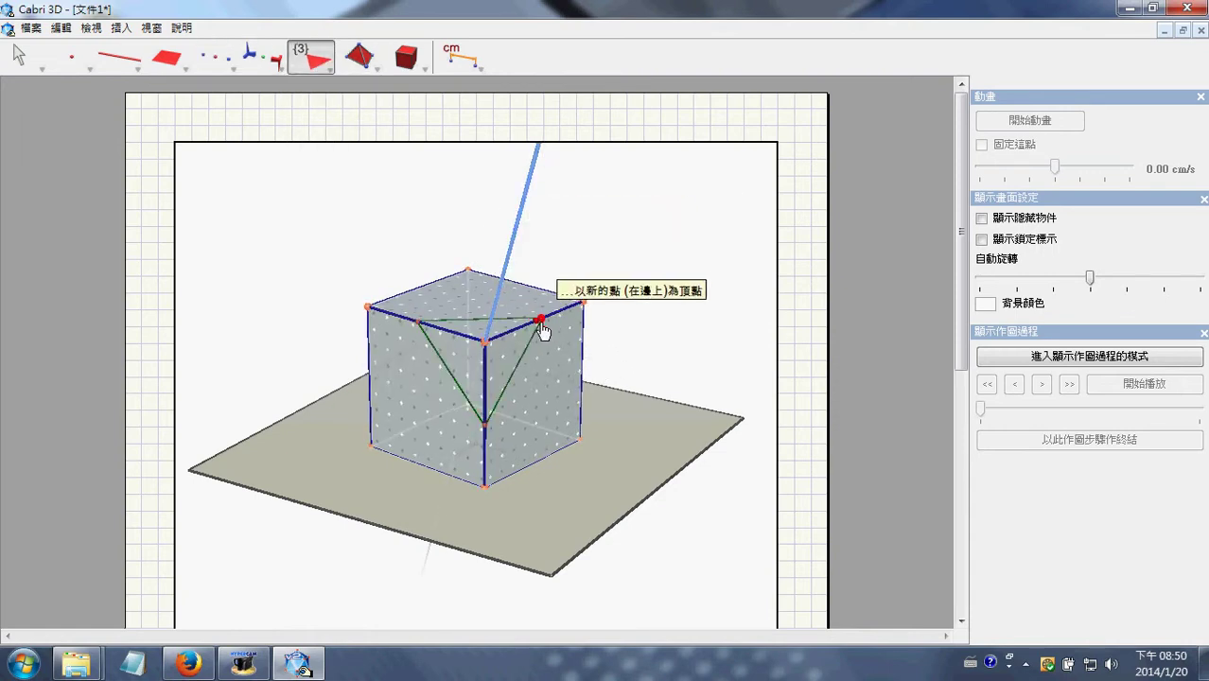
pyautogui.click(536, 323)
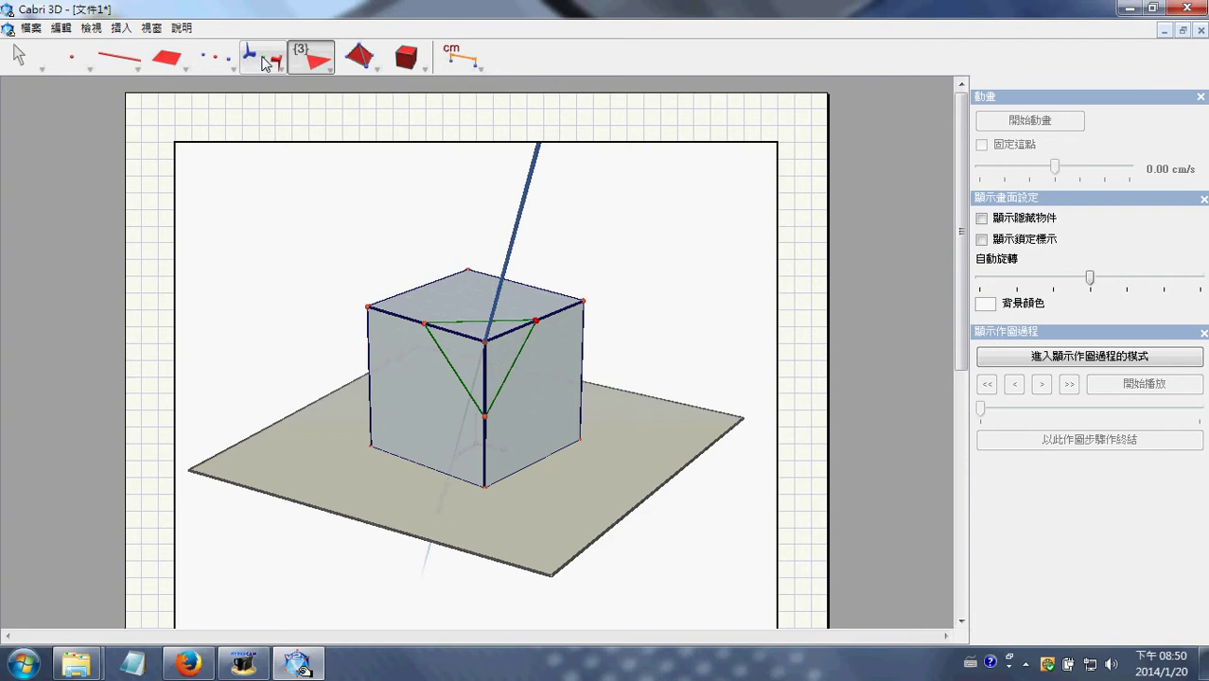
# Step: Reflect the triangle's lower vertex across its upper edge using axial reflection
pyautogui.moveTo(266, 64); pyautogui.dragTo(305, 118)
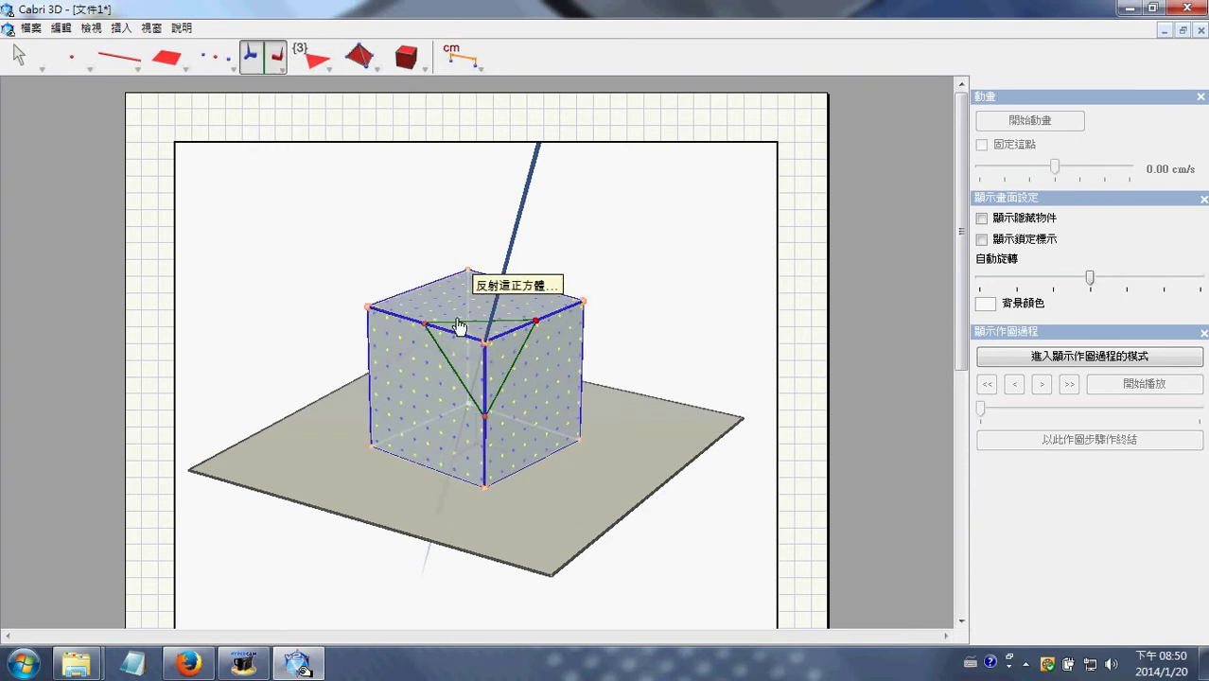
pyautogui.moveTo(471, 340); pyautogui.dragTo(440, 339, button='right')
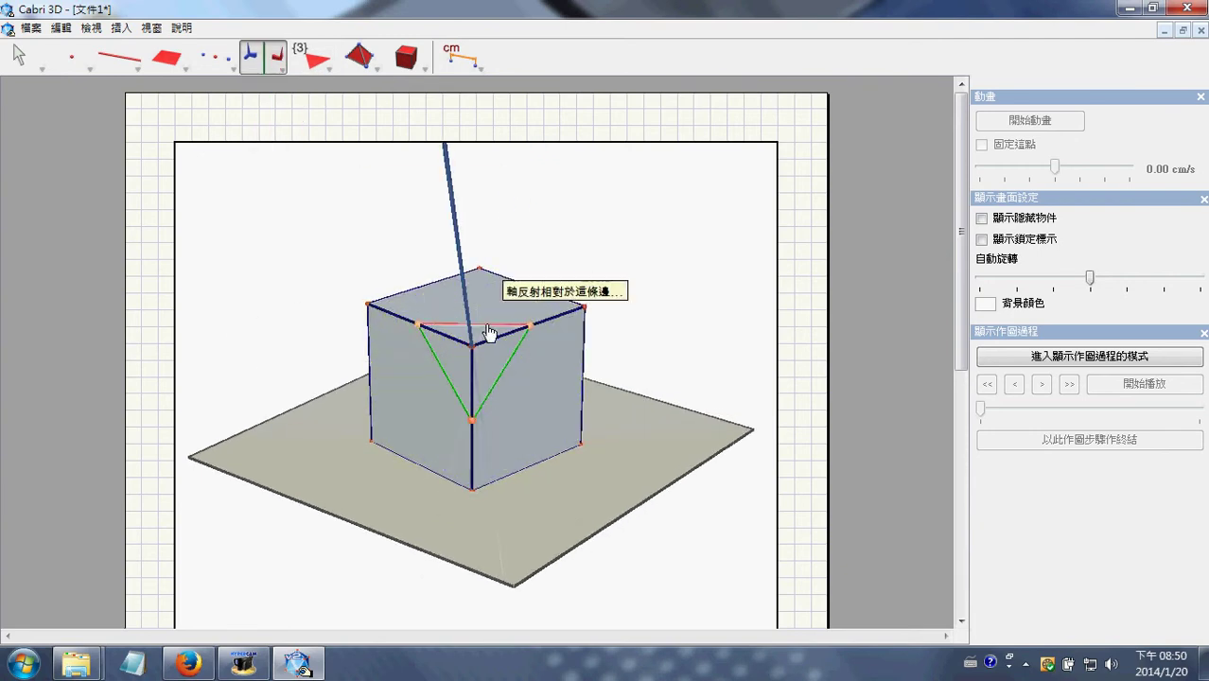
pyautogui.click(489, 333)
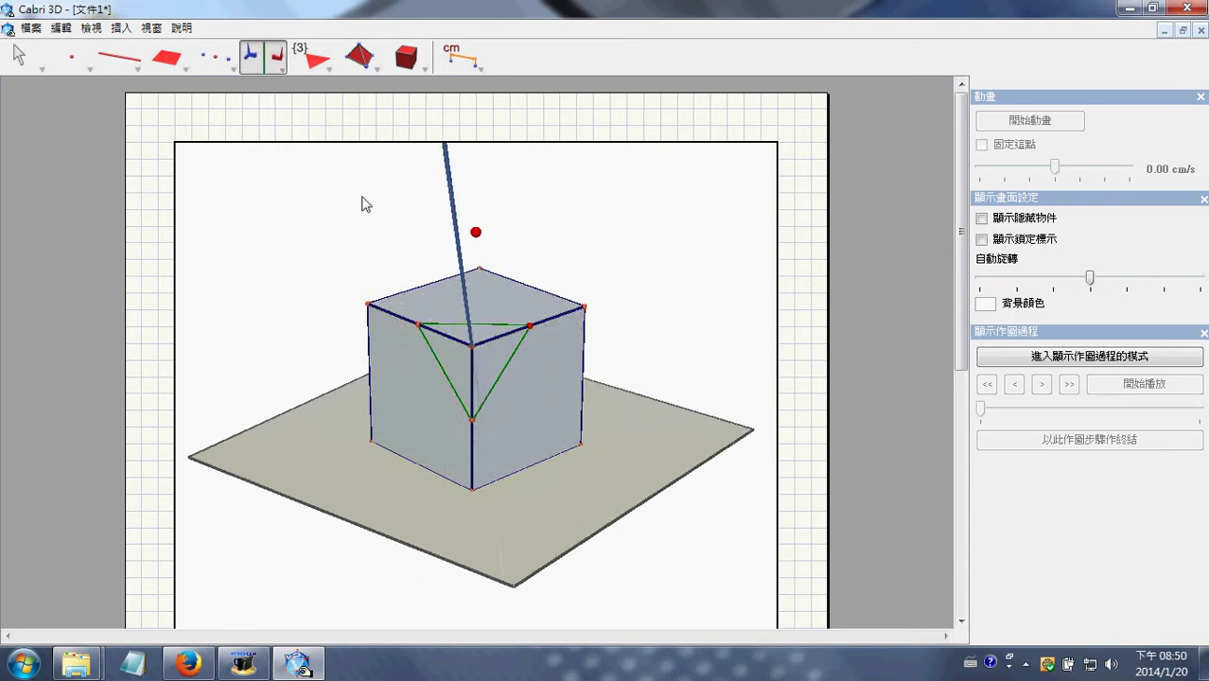
# Step: Construct a larger equilateral triangle around the axis line with the reflected point as its vertex
pyautogui.click(316, 63)
pyautogui.click(327, 87)
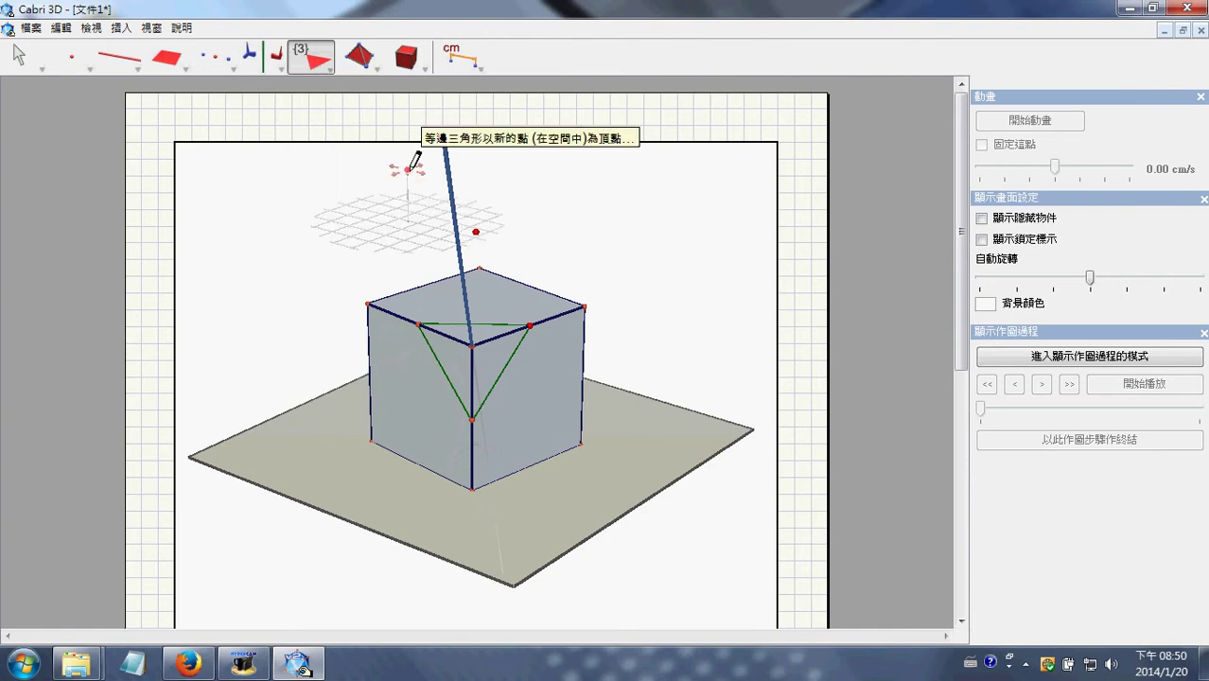
pyautogui.click(476, 236)
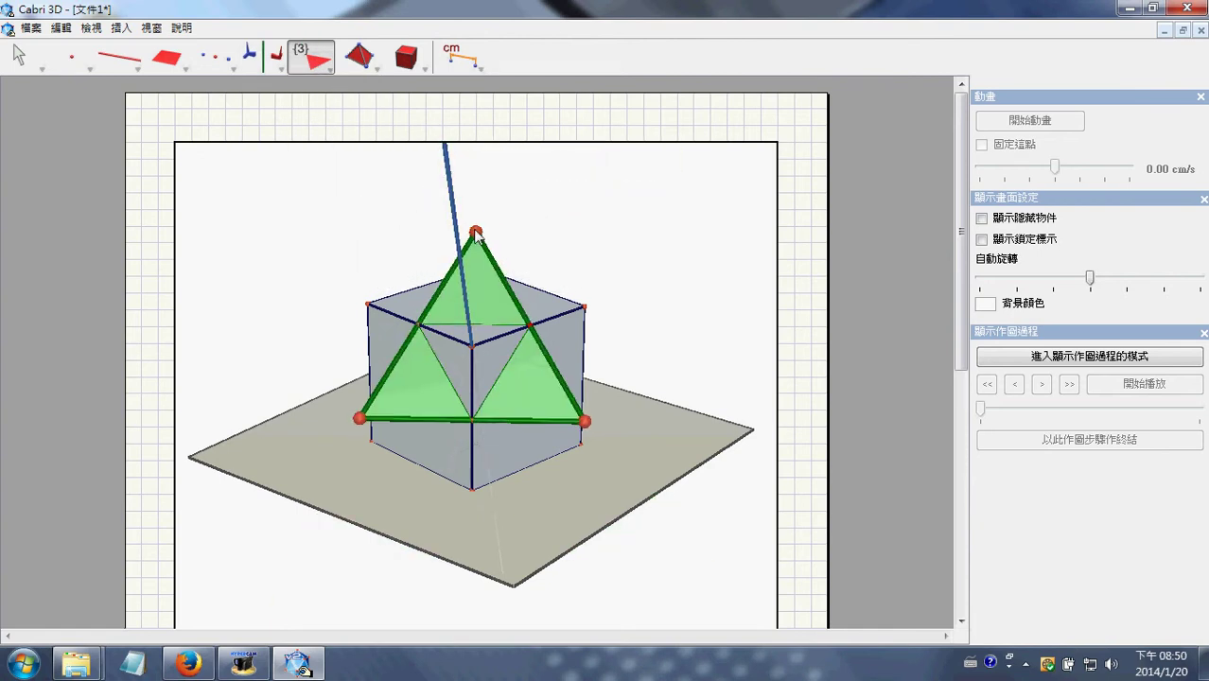
# Step: Build a regular octahedron on the large equilateral triangle
pyautogui.click(420, 70)
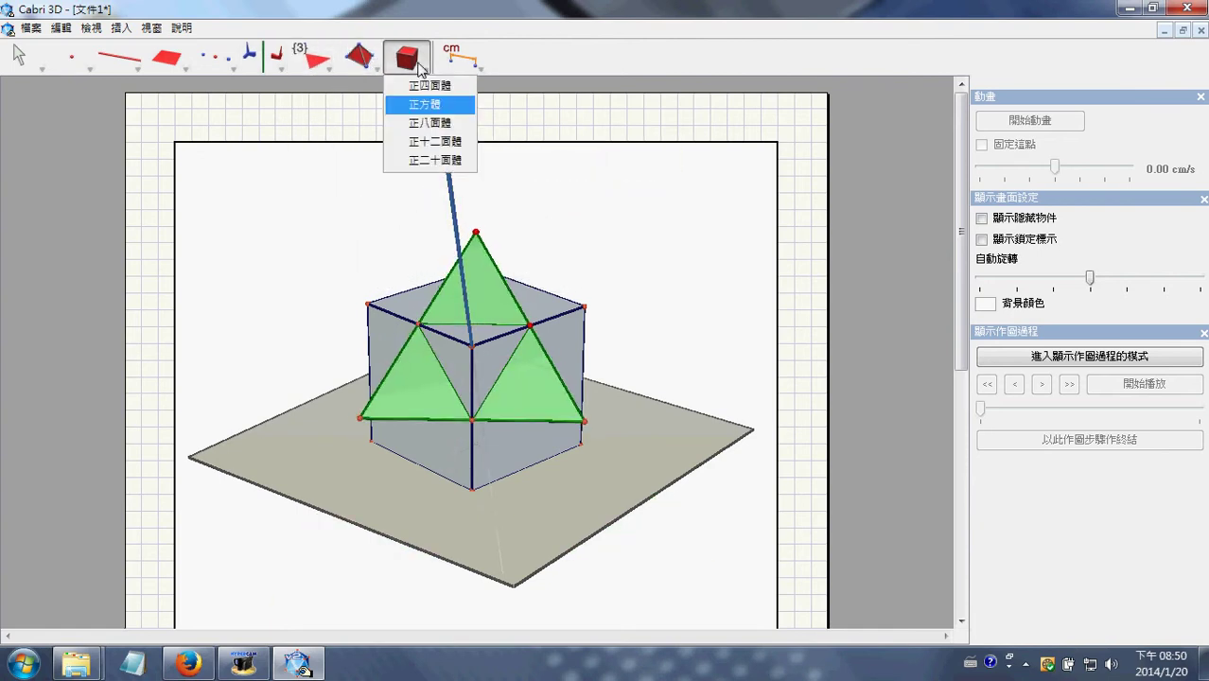
pyautogui.click(420, 122)
pyautogui.click(496, 300)
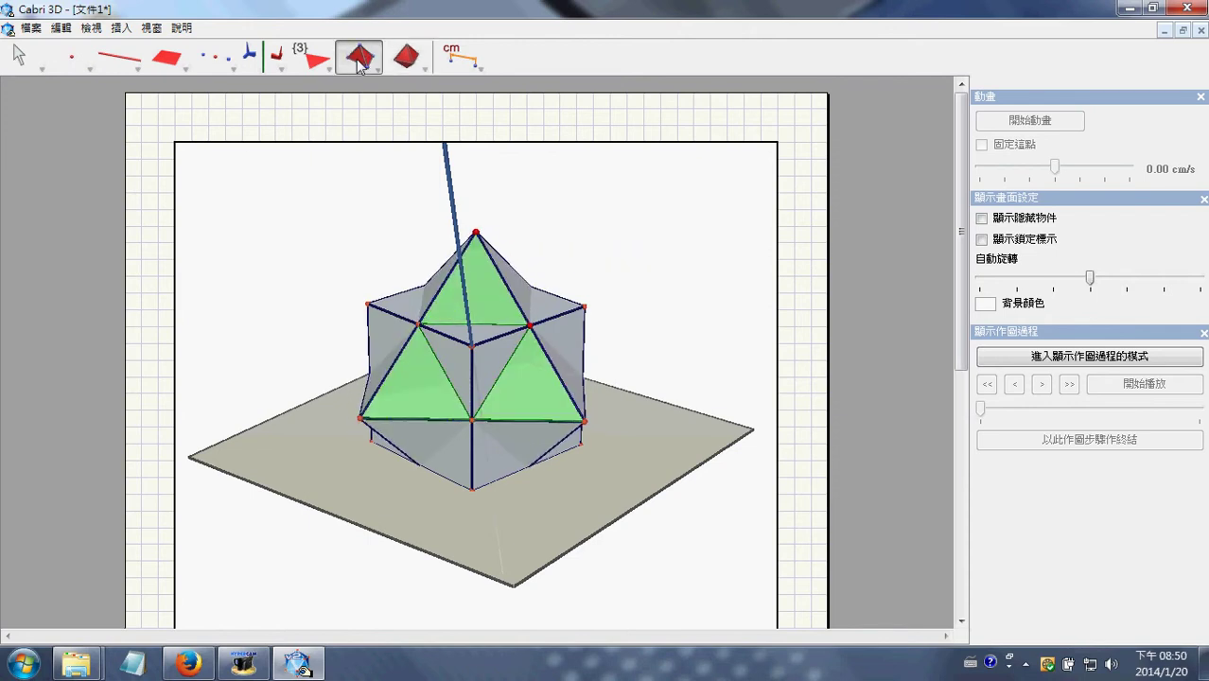
# Step: Create a convex polyhedron enclosing both the octahedron and the cube
pyautogui.click(359, 64)
pyautogui.click(384, 160)
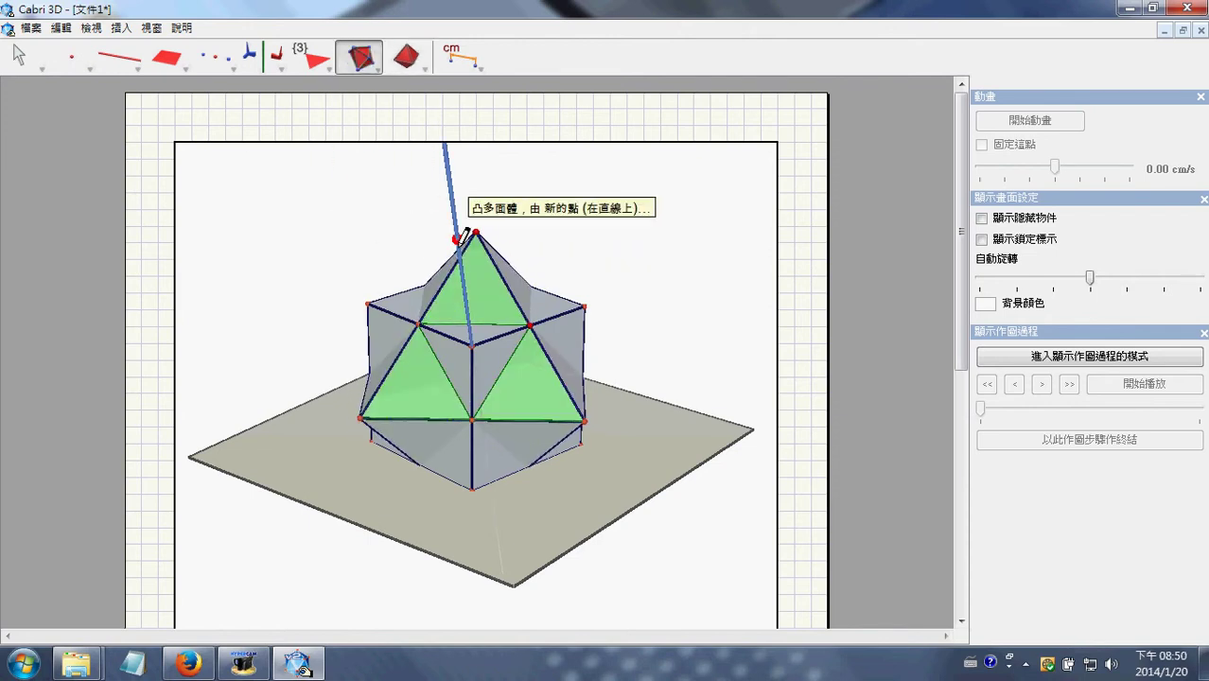
pyautogui.moveTo(519, 294)
pyautogui.mouseDown(button='right')
pyautogui.moveTo(448, 262)
pyautogui.moveTo(502, 293)
pyautogui.mouseUp(button='right')
pyautogui.click(506, 287)
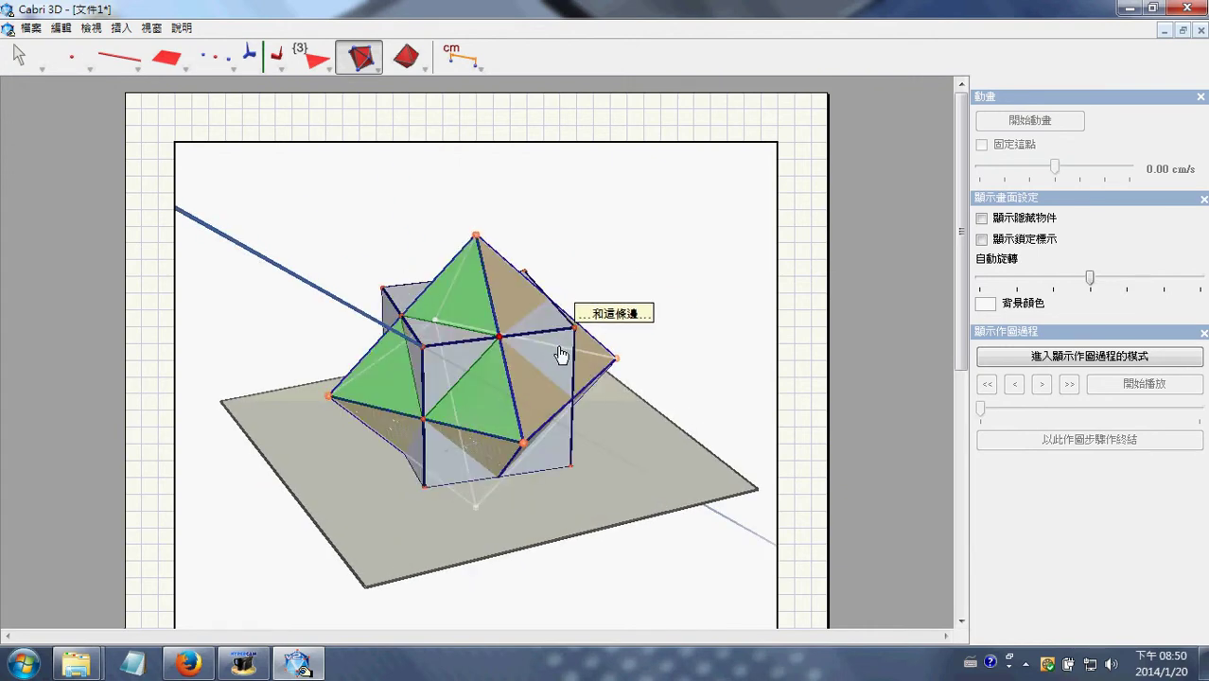
pyautogui.click(562, 353)
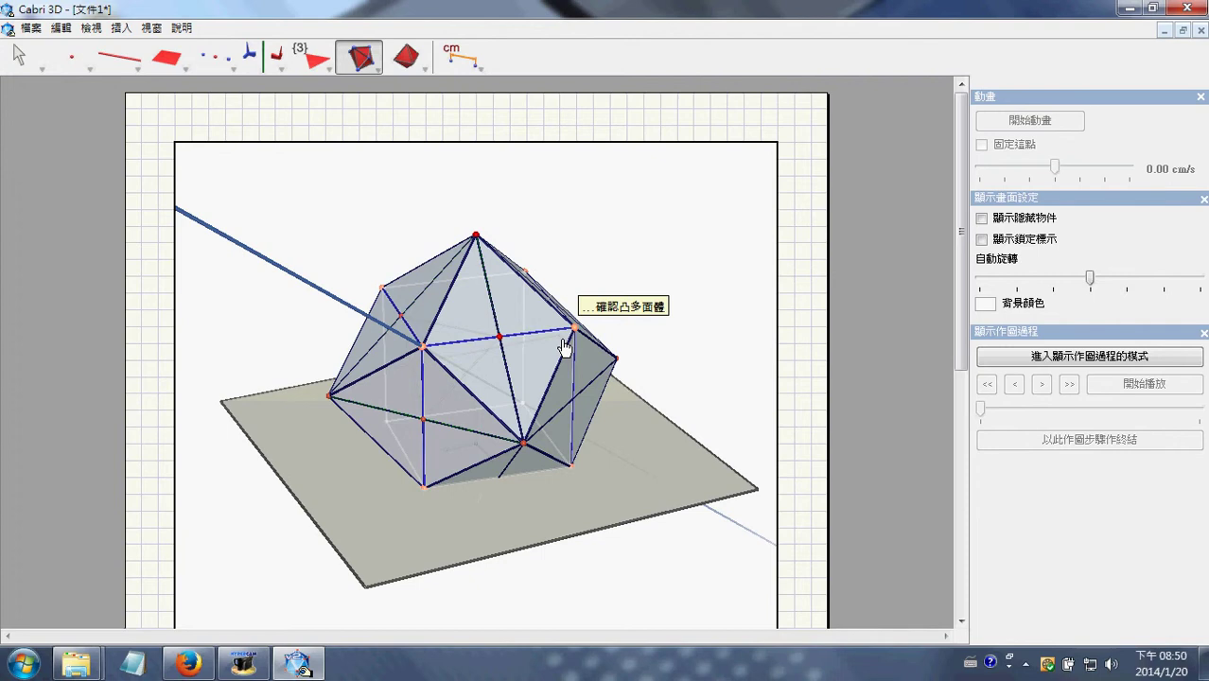
pyautogui.click(564, 346)
pyautogui.moveTo(584, 338); pyautogui.dragTo(637, 323, button='right')
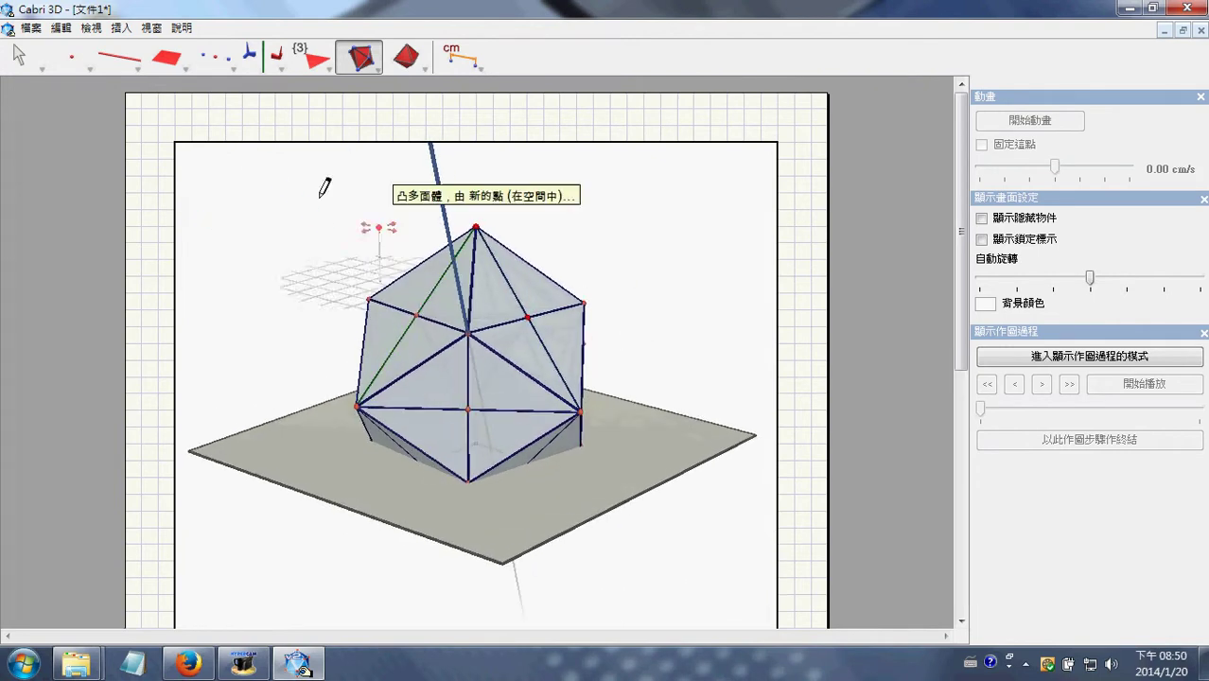
# Step: Change the surface style of the convex polyhedron and the cube to empty faces, leaving only their edges drawn
pyautogui.rightClick(530, 276)
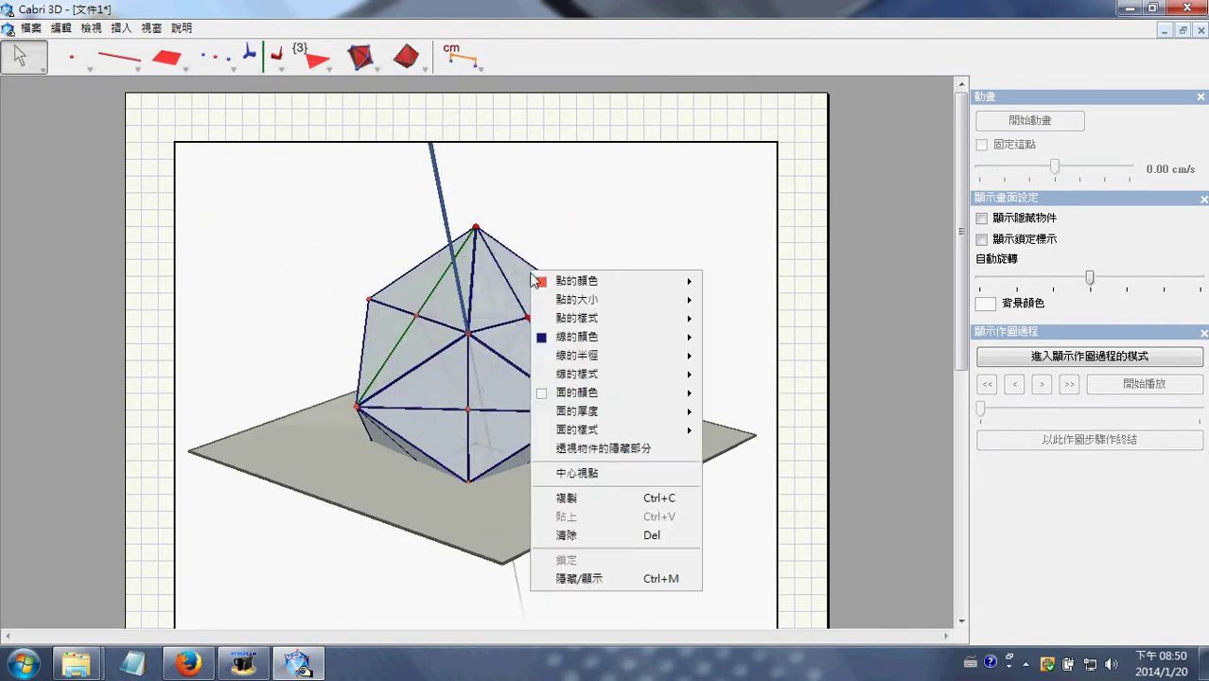
pyautogui.moveTo(634, 431)
pyautogui.click(728, 437)
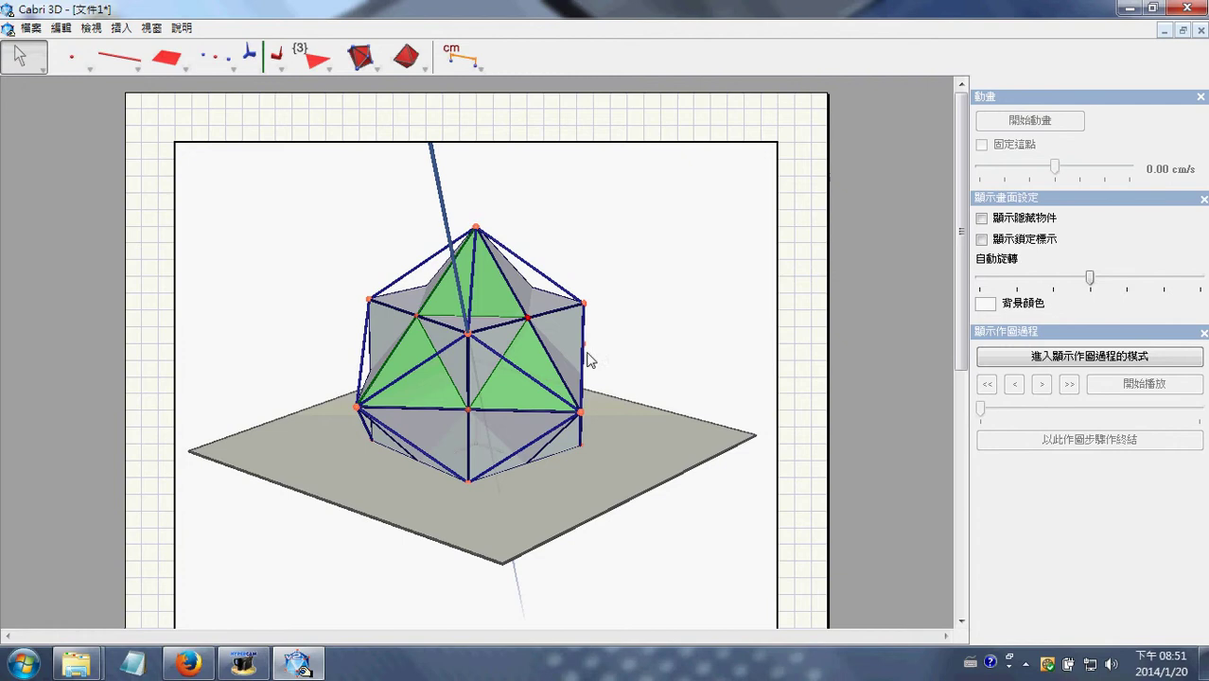
pyautogui.rightClick(566, 331)
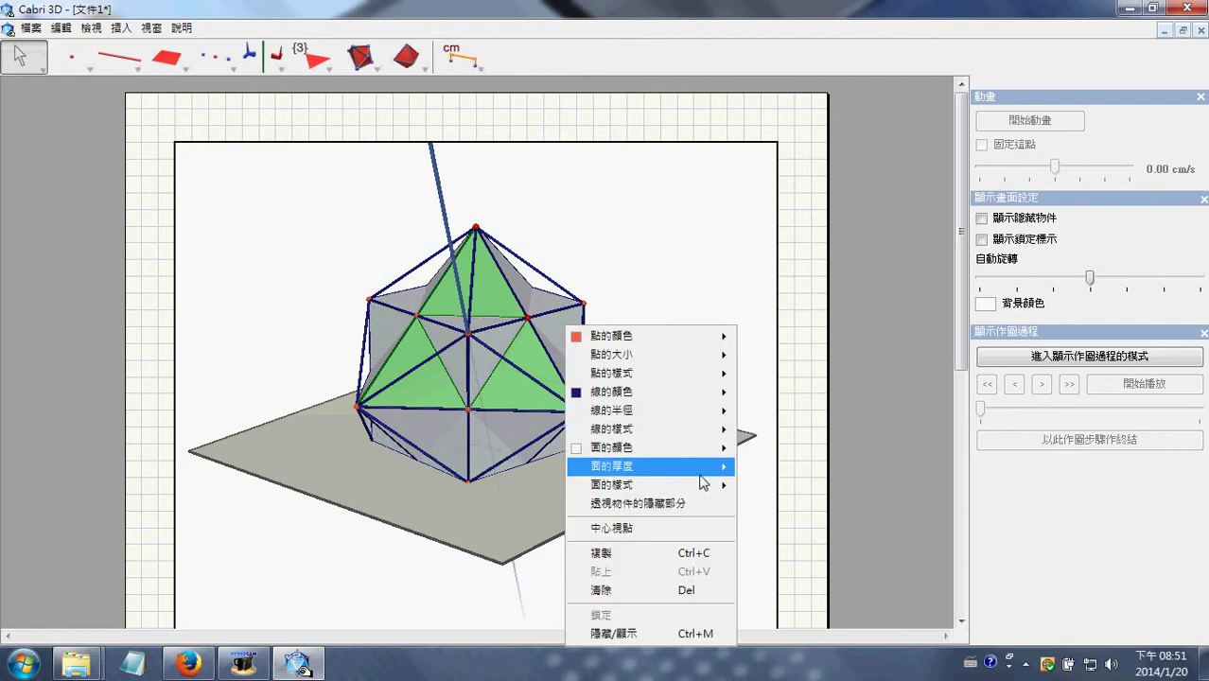
pyautogui.moveTo(702, 484)
pyautogui.click(793, 498)
# Step: Hide the base plane beneath the solids
pyautogui.moveTo(599, 399); pyautogui.dragTo(483, 435, button='right')
pyautogui.hotkey('ctrl', 'm')
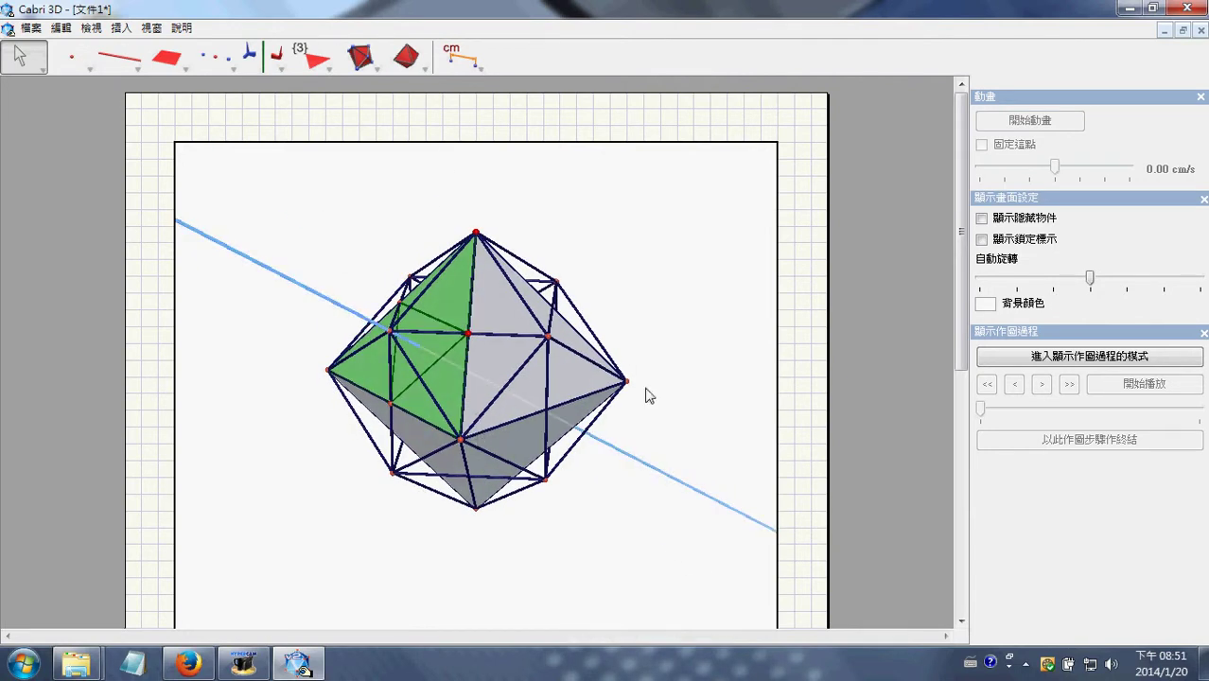
pyautogui.moveTo(645, 394); pyautogui.dragTo(536, 369, button='right')
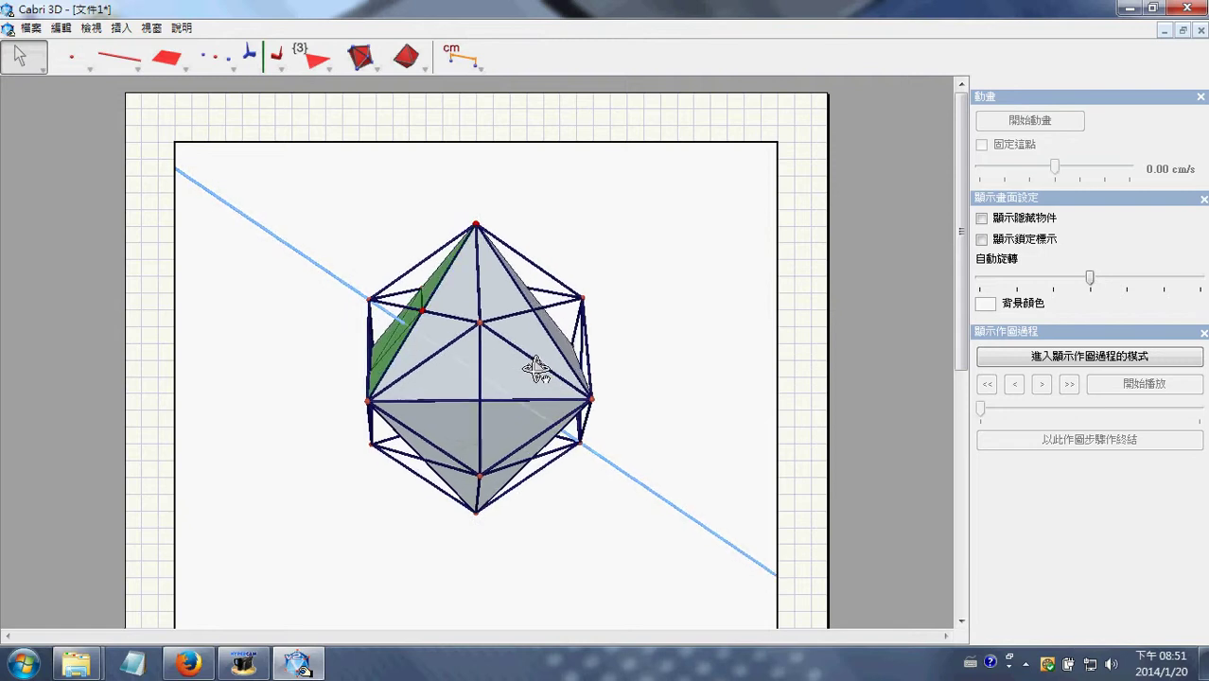
# Step: Construct a plane containing the octahedron face opposite the green triangle, across the axis line
pyautogui.click(149, 71)
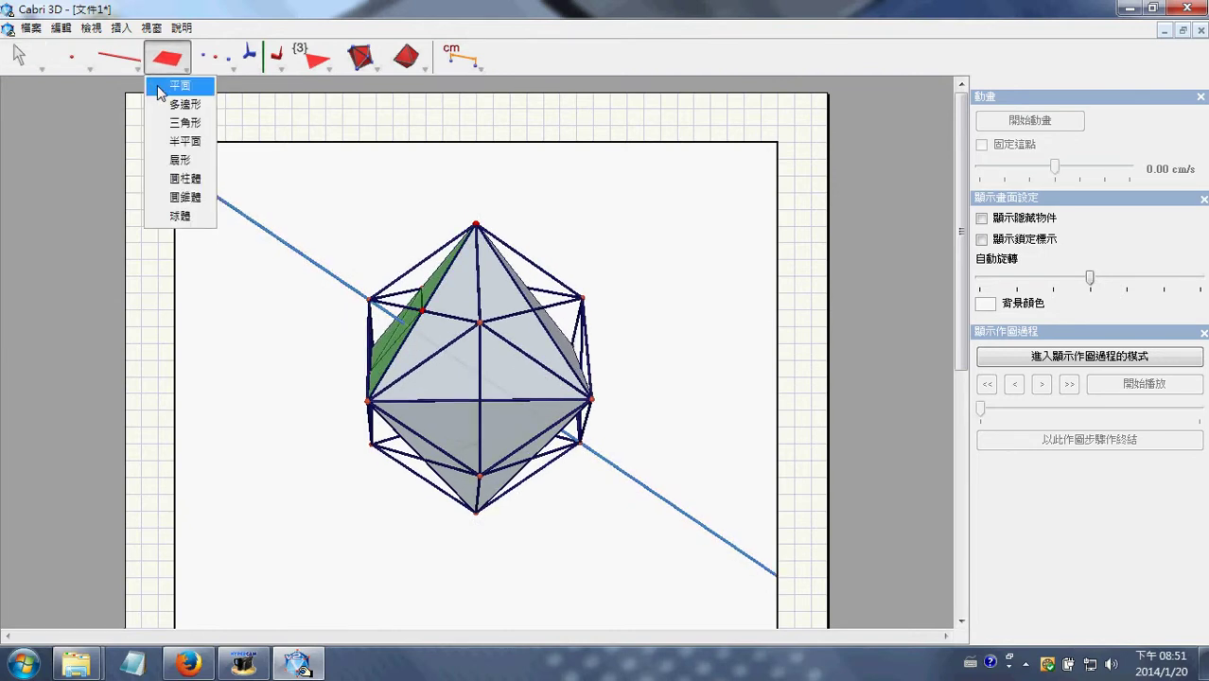
pyautogui.click(161, 91)
pyautogui.moveTo(537, 430); pyautogui.dragTo(396, 389, button='right')
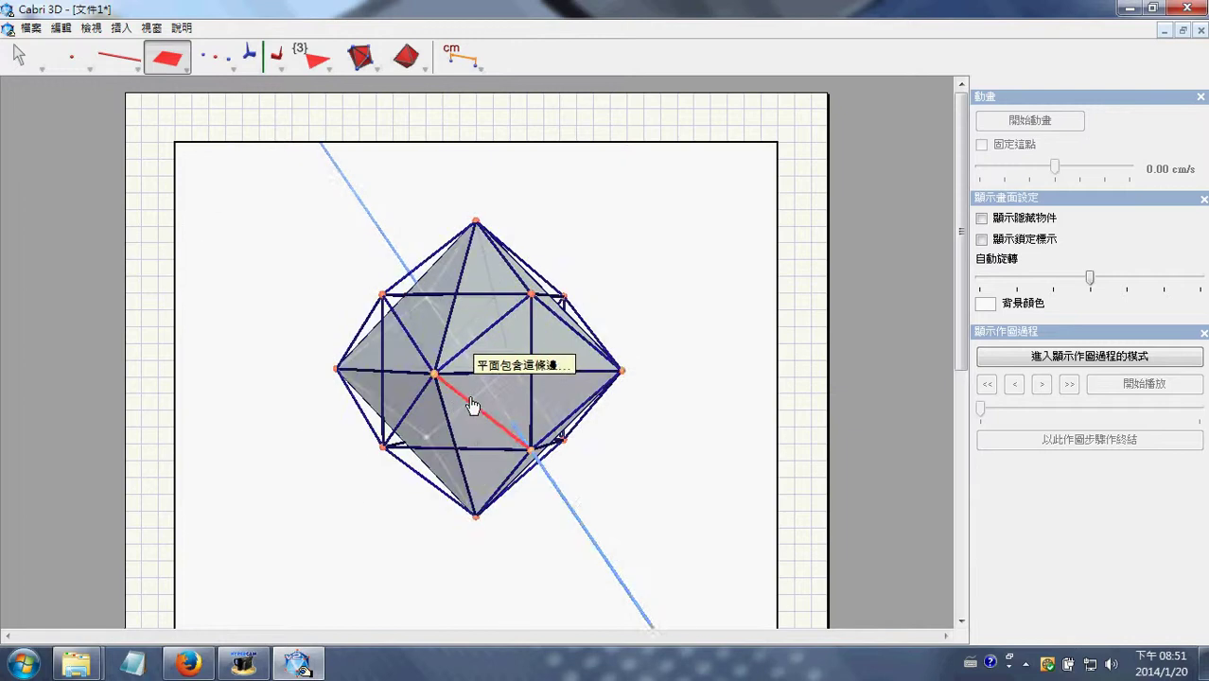
pyautogui.click(502, 402)
pyautogui.moveTo(512, 405); pyautogui.dragTo(648, 418, button='right')
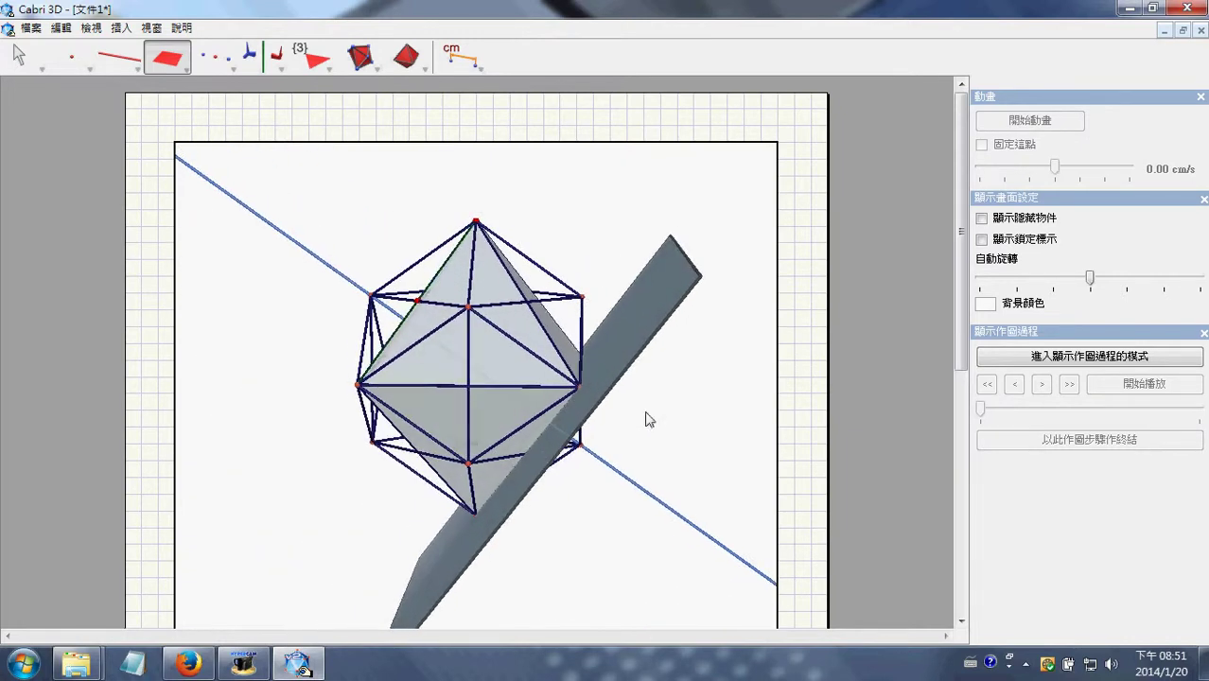
# Step: Mark the solids' centre as the midpoint of two opposite vertices and reflect that point across the new plane
pyautogui.click(273, 62)
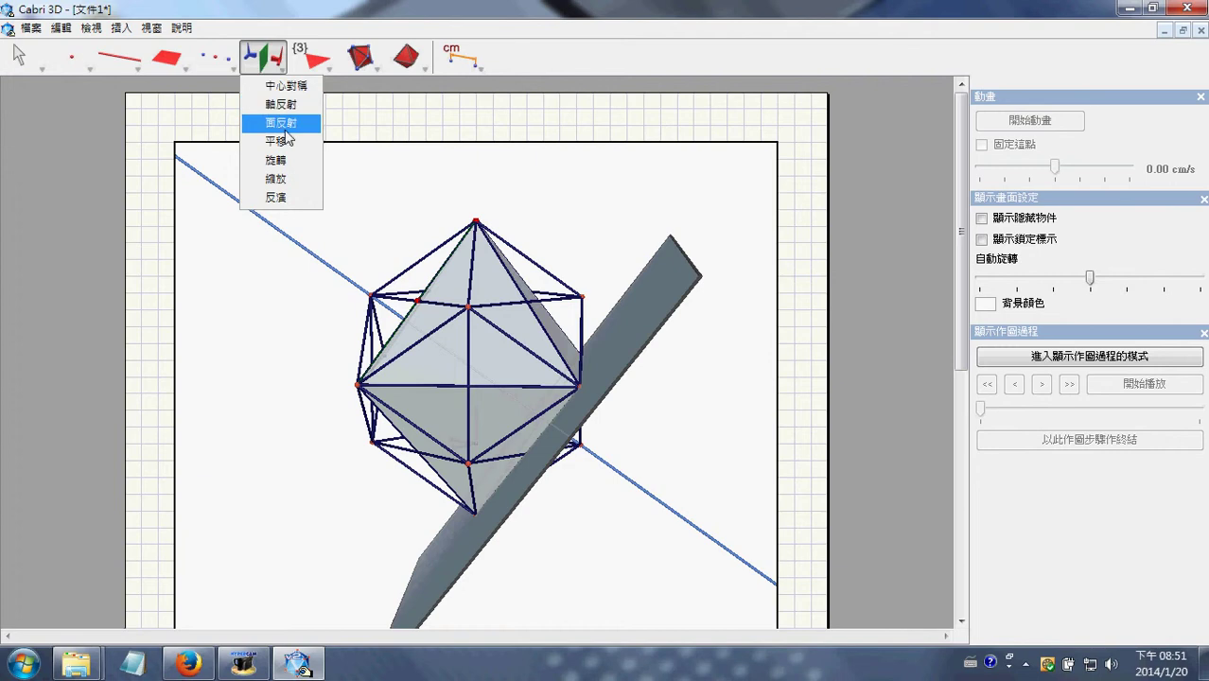
pyautogui.click(272, 120)
pyautogui.click(636, 325)
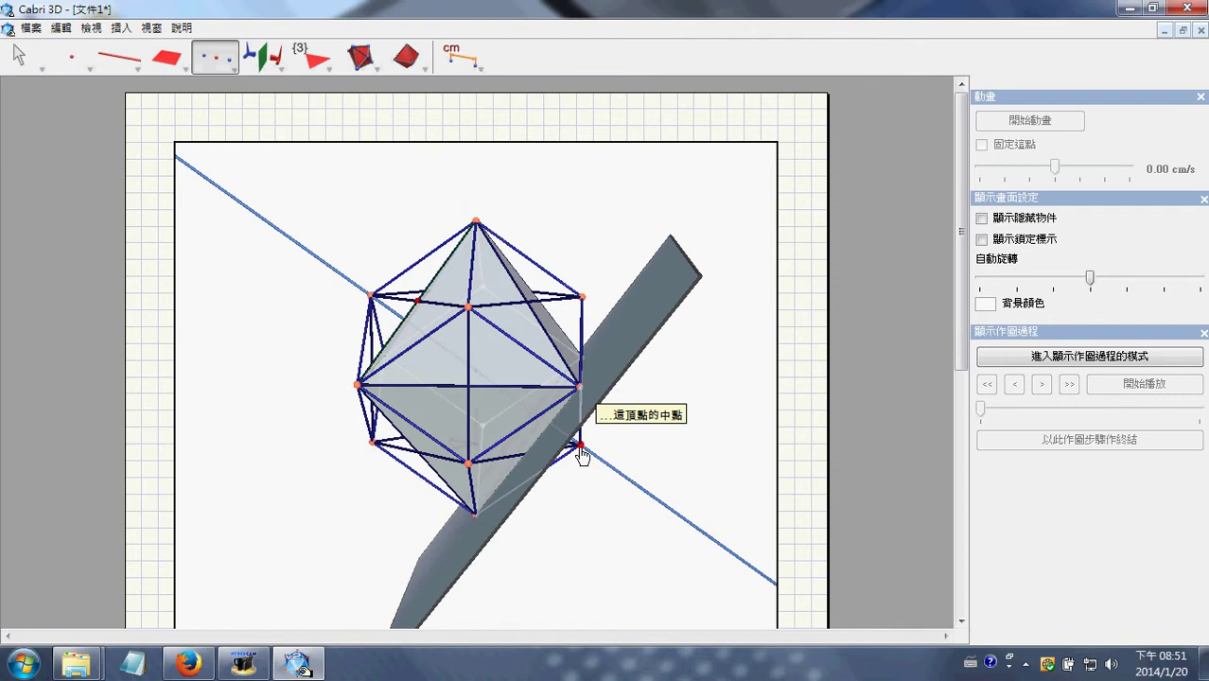
pyautogui.click(278, 64)
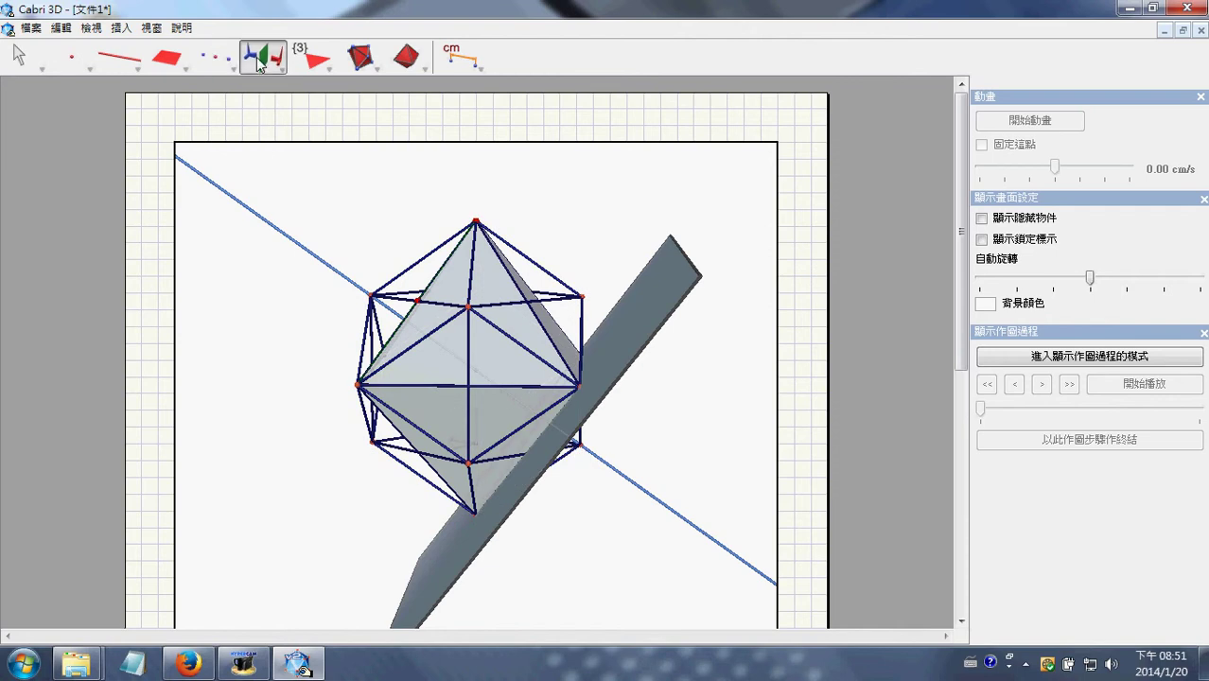
pyautogui.click(630, 325)
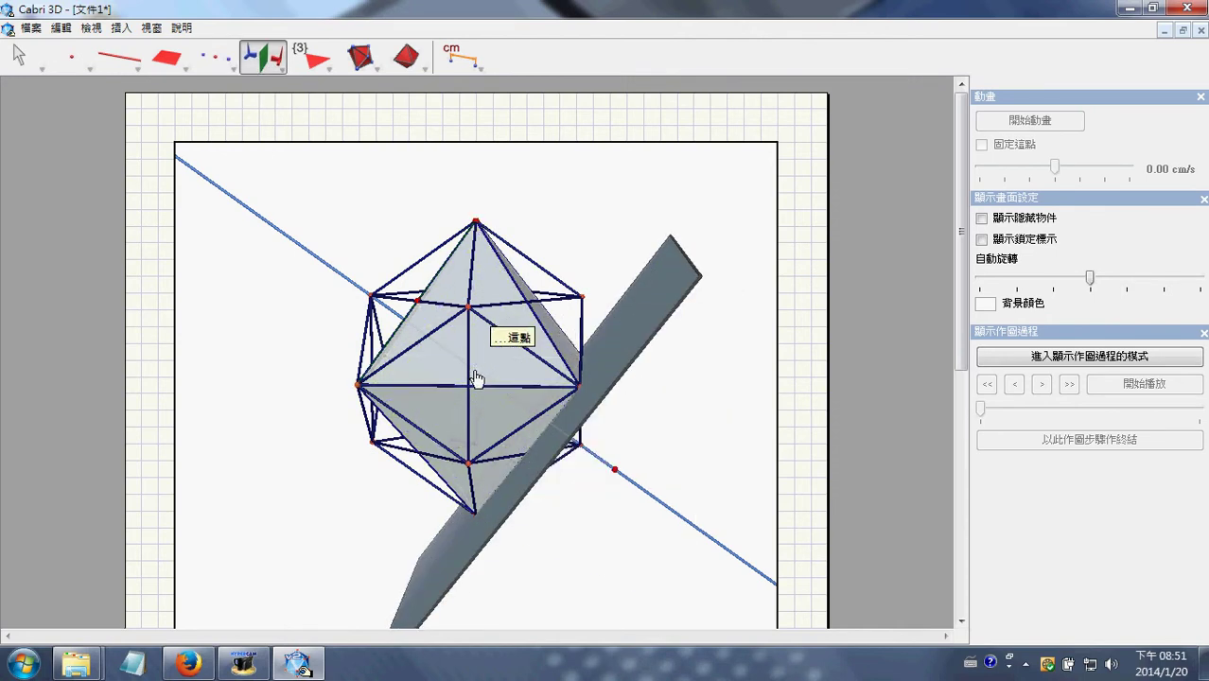
# Step: Construct a second plane through an octahedron edge on the first plane and the reflected centre point
pyautogui.click(175, 64)
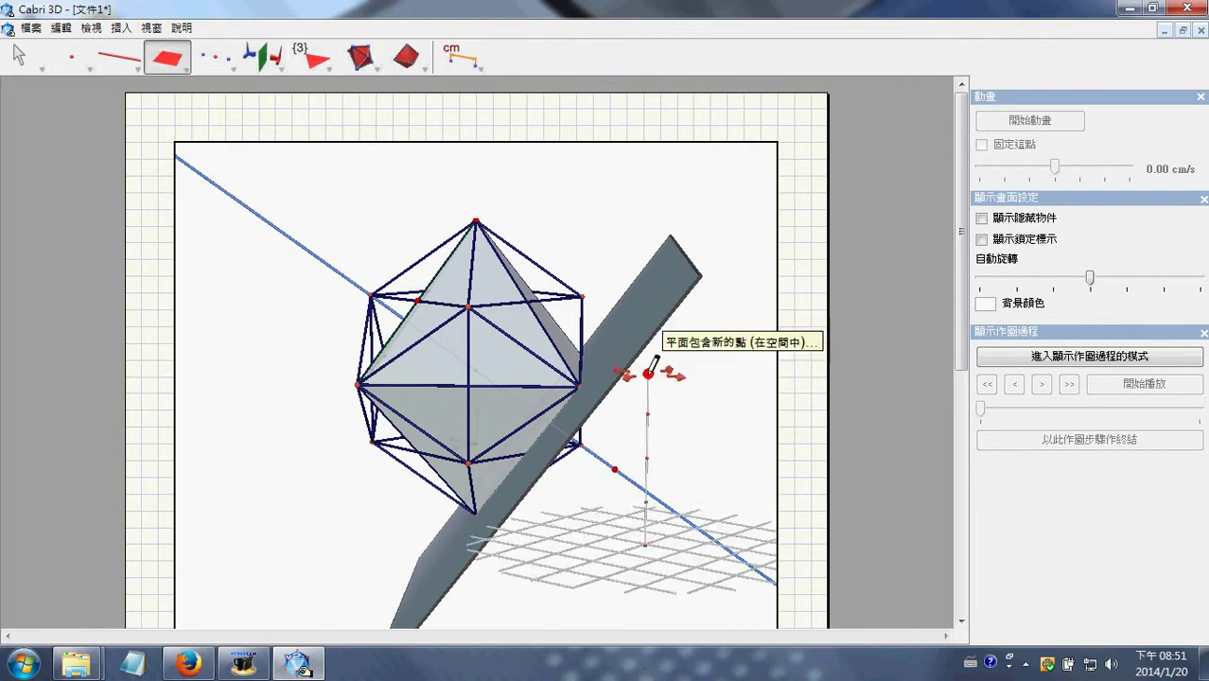
pyautogui.moveTo(605, 398); pyautogui.dragTo(568, 391, button='right')
pyautogui.click(561, 391)
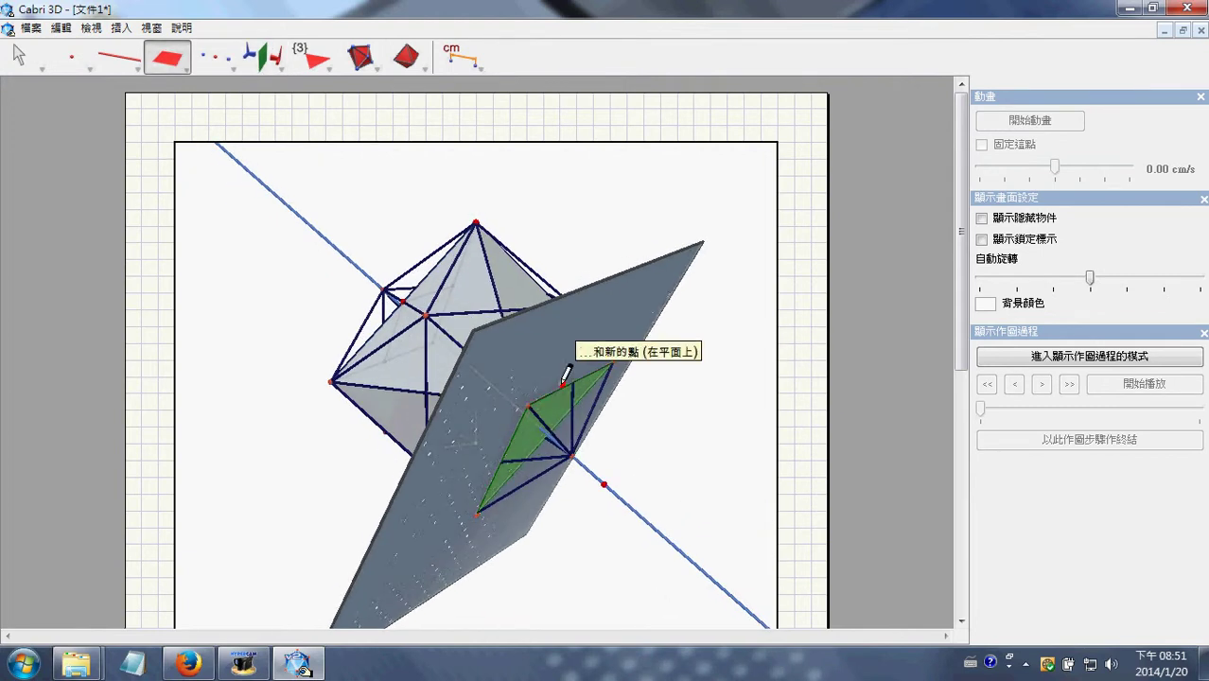
pyautogui.click(605, 488)
pyautogui.moveTo(606, 489); pyautogui.dragTo(676, 458, button='right')
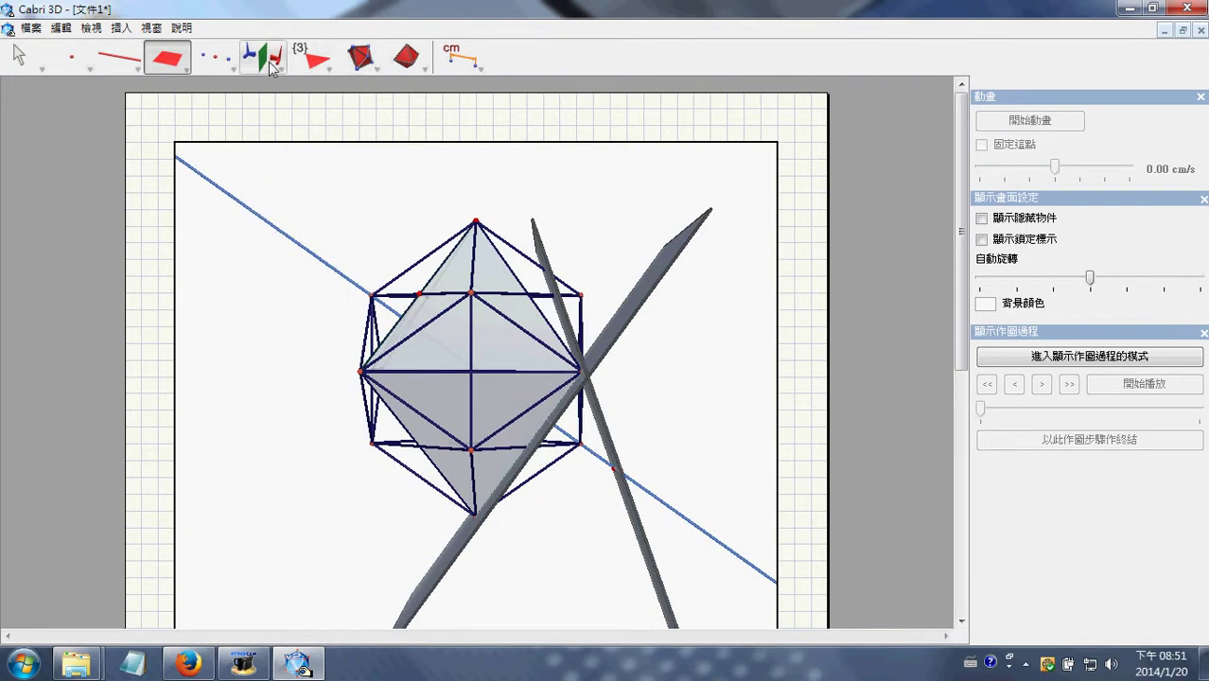
# Step: Draw a line perpendicular to the second plane through the solids' centre point
pyautogui.click(216, 64)
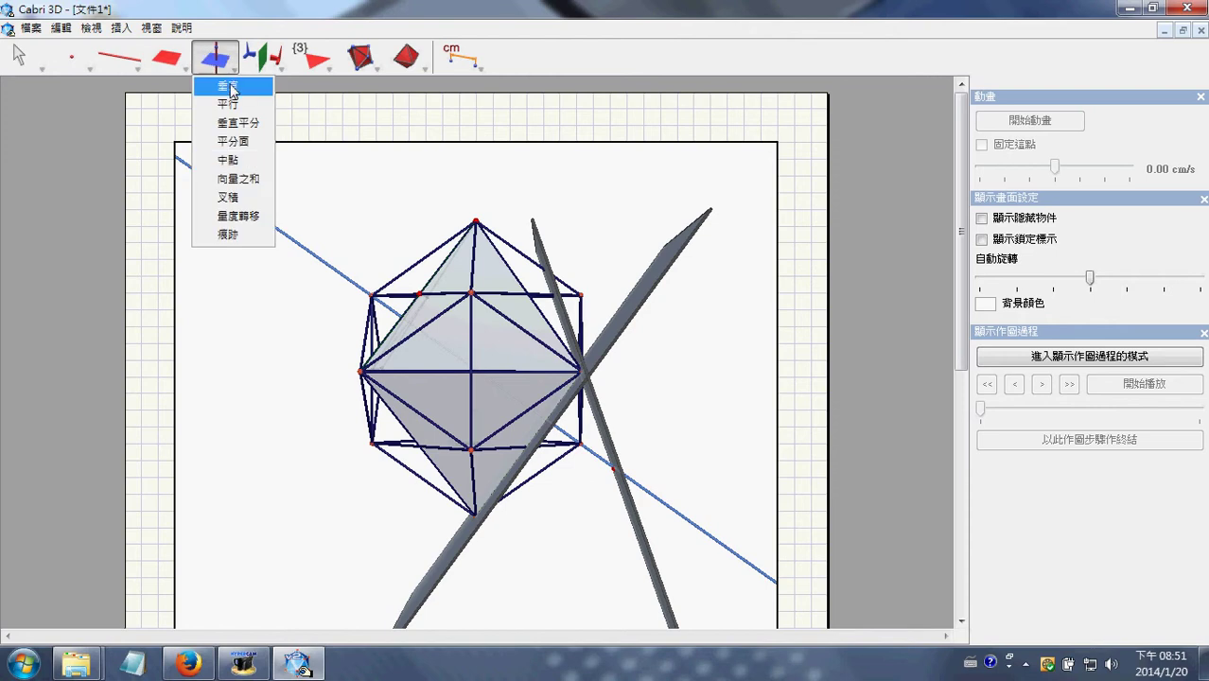
pyautogui.click(230, 88)
pyautogui.moveTo(611, 462); pyautogui.dragTo(548, 446, button='right')
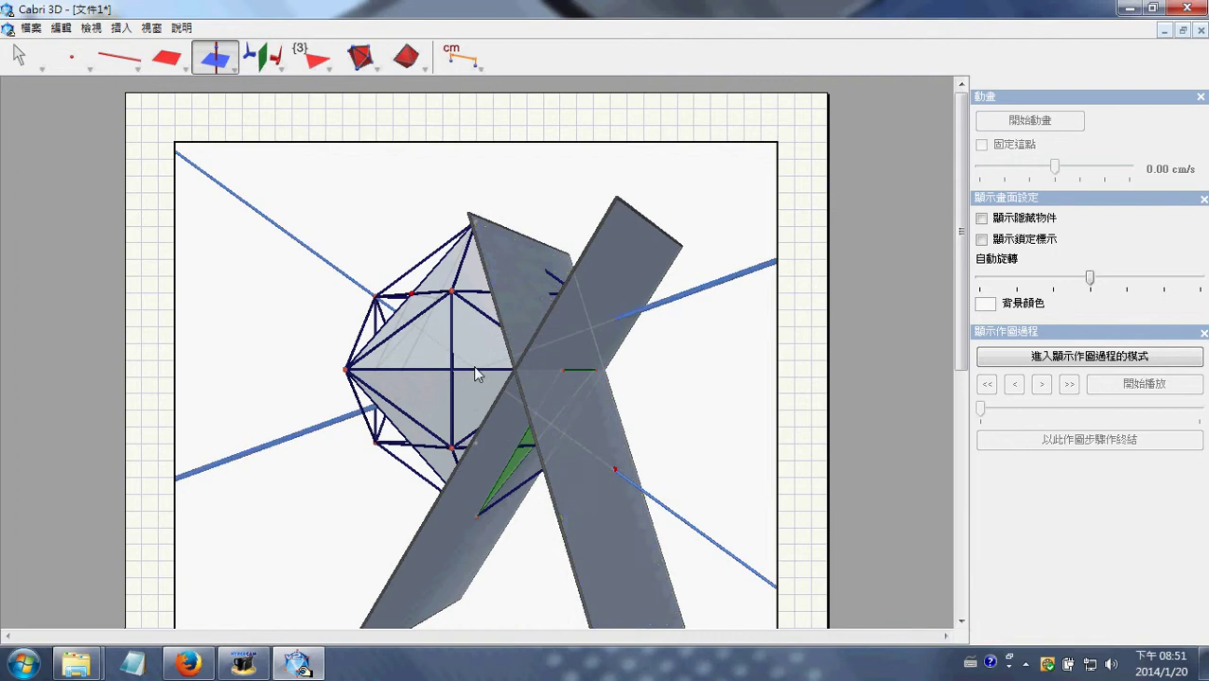
# Step: Mark the intersection point of the perpendicular line and the second plane
pyautogui.moveTo(478, 370)
pyautogui.mouseDown(button='right')
pyautogui.moveTo(629, 383)
pyautogui.moveTo(599, 399)
pyautogui.moveTo(627, 417)
pyautogui.moveTo(658, 399)
pyautogui.mouseUp(button='right')
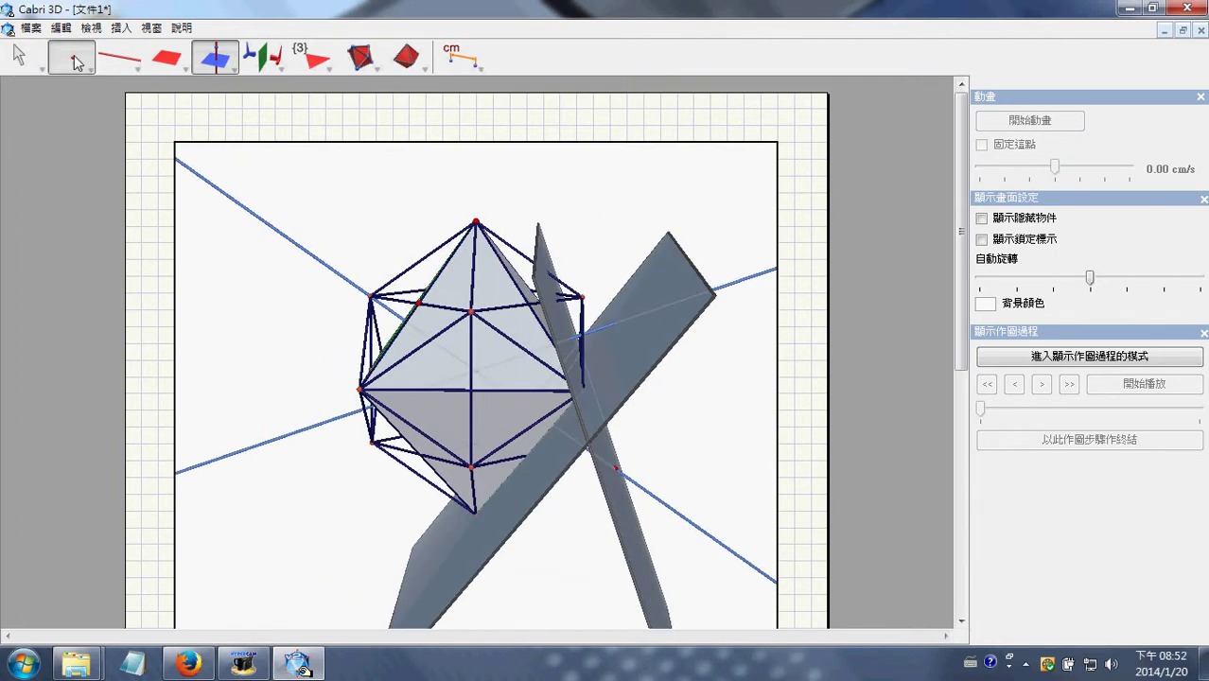
pyautogui.click(76, 106)
pyautogui.moveTo(514, 187); pyautogui.dragTo(451, 206, button='right')
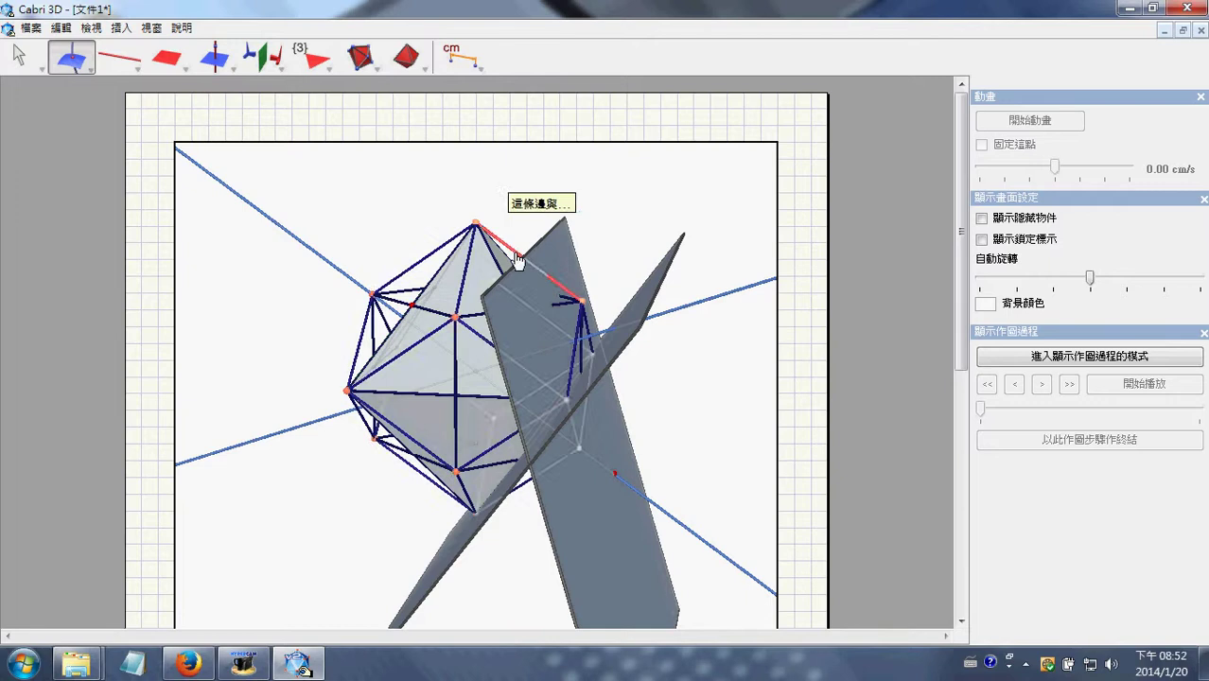
pyautogui.click(571, 334)
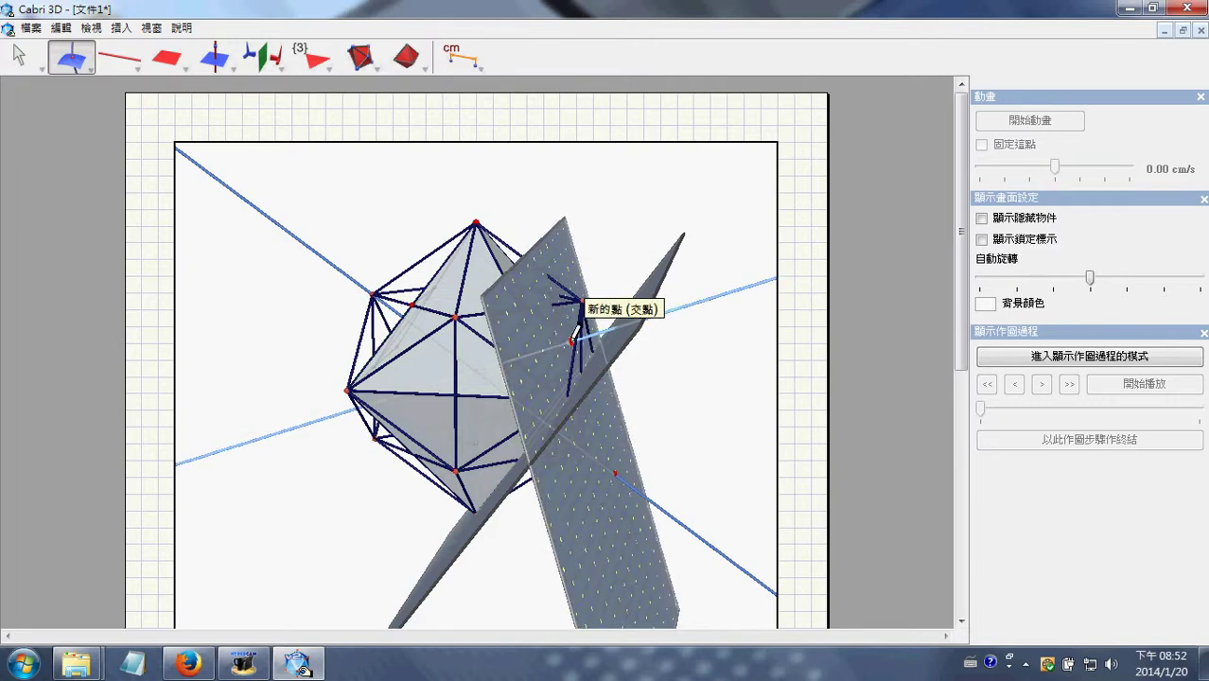
pyautogui.click(571, 334)
# Step: Construct a cube with a face on the second plane, centred on its intersection with the perpendicular line, using the reflected centre point as vertex
pyautogui.moveTo(615, 312); pyautogui.dragTo(642, 348, button='right')
pyautogui.moveTo(405, 57); pyautogui.dragTo(429, 102)
pyautogui.moveTo(648, 212); pyautogui.dragTo(590, 269, button='right')
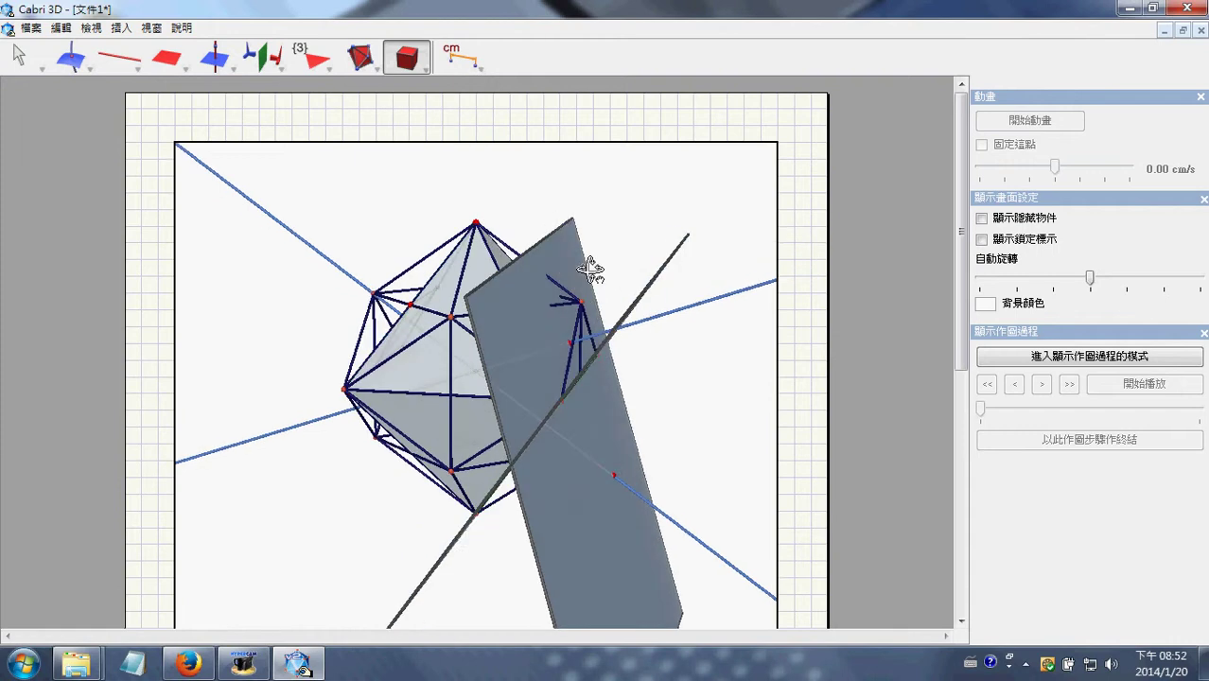
pyautogui.click(535, 303)
pyautogui.click(568, 349)
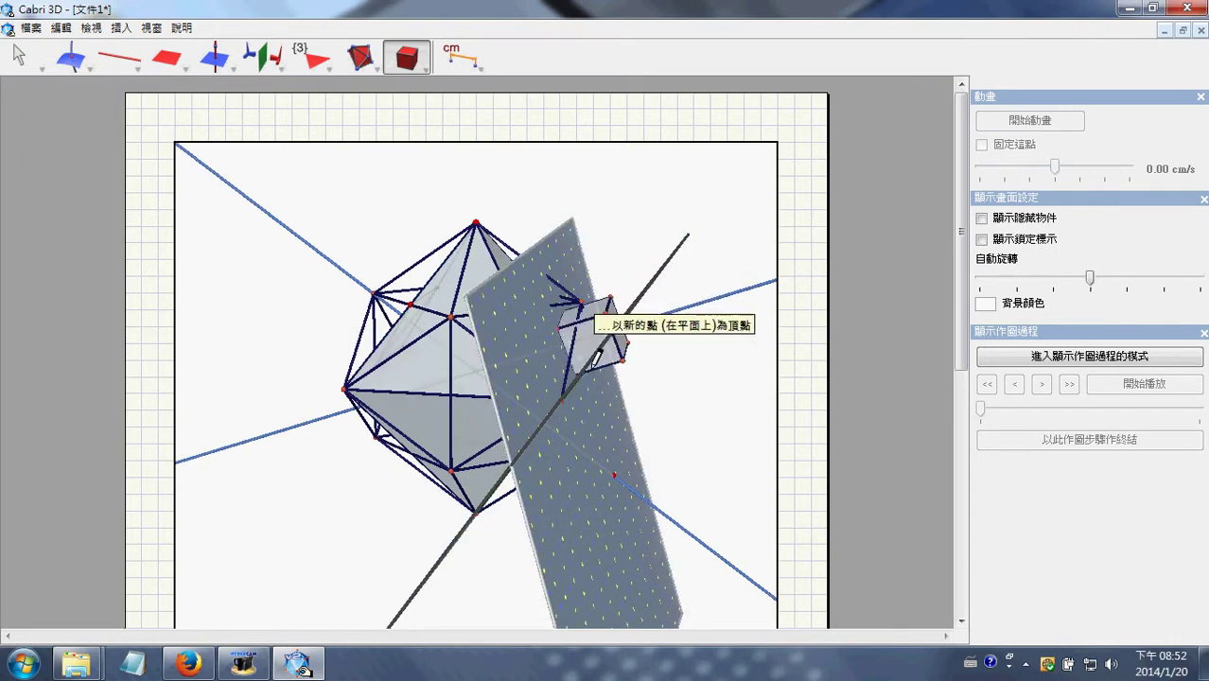
pyautogui.click(615, 480)
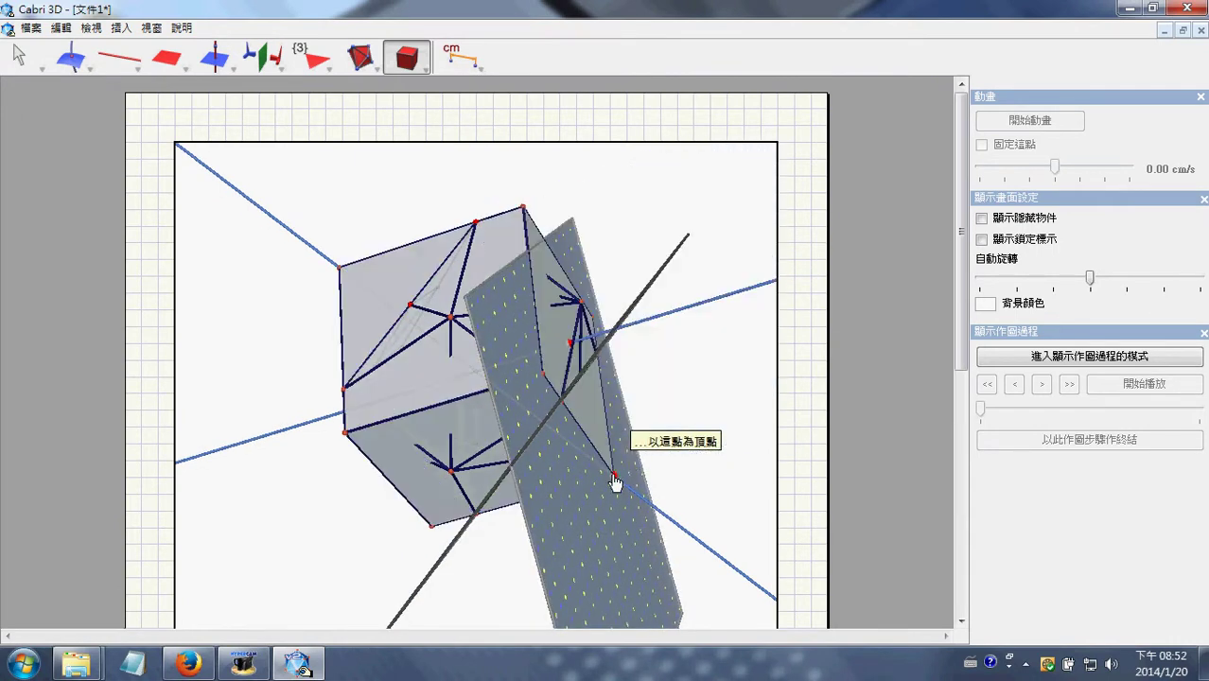
pyautogui.moveTo(616, 487); pyautogui.dragTo(650, 434, button='right')
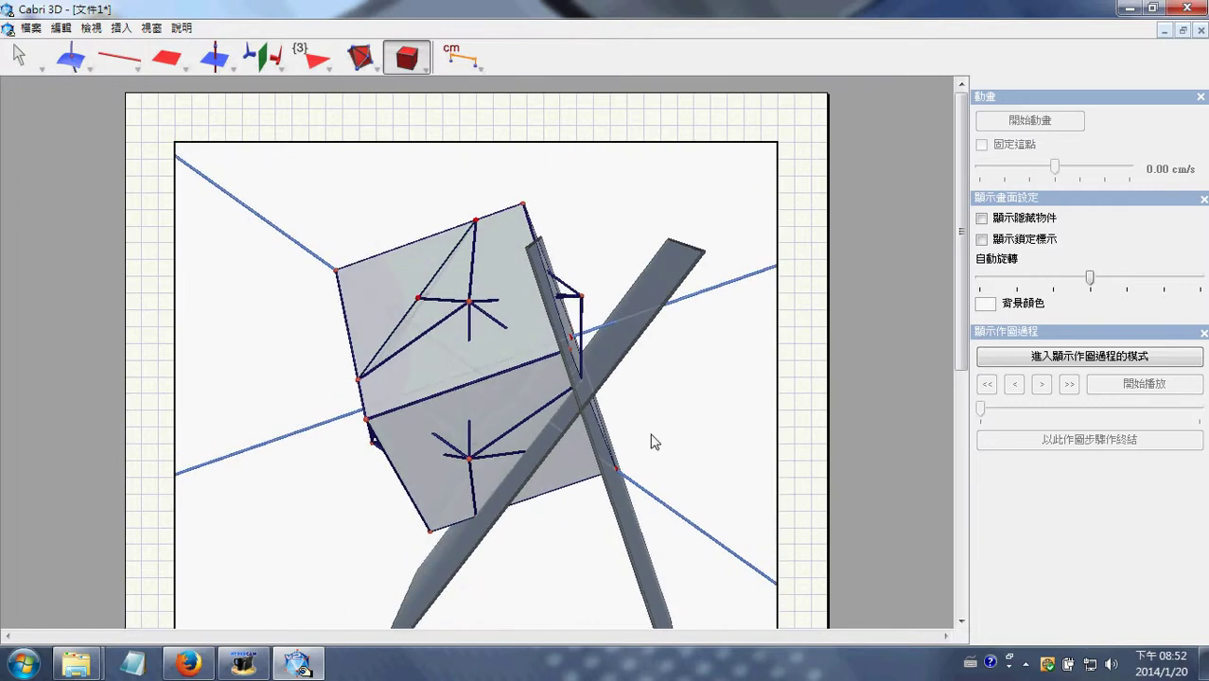
pyautogui.moveTo(639, 364); pyautogui.dragTo(671, 354, button='right')
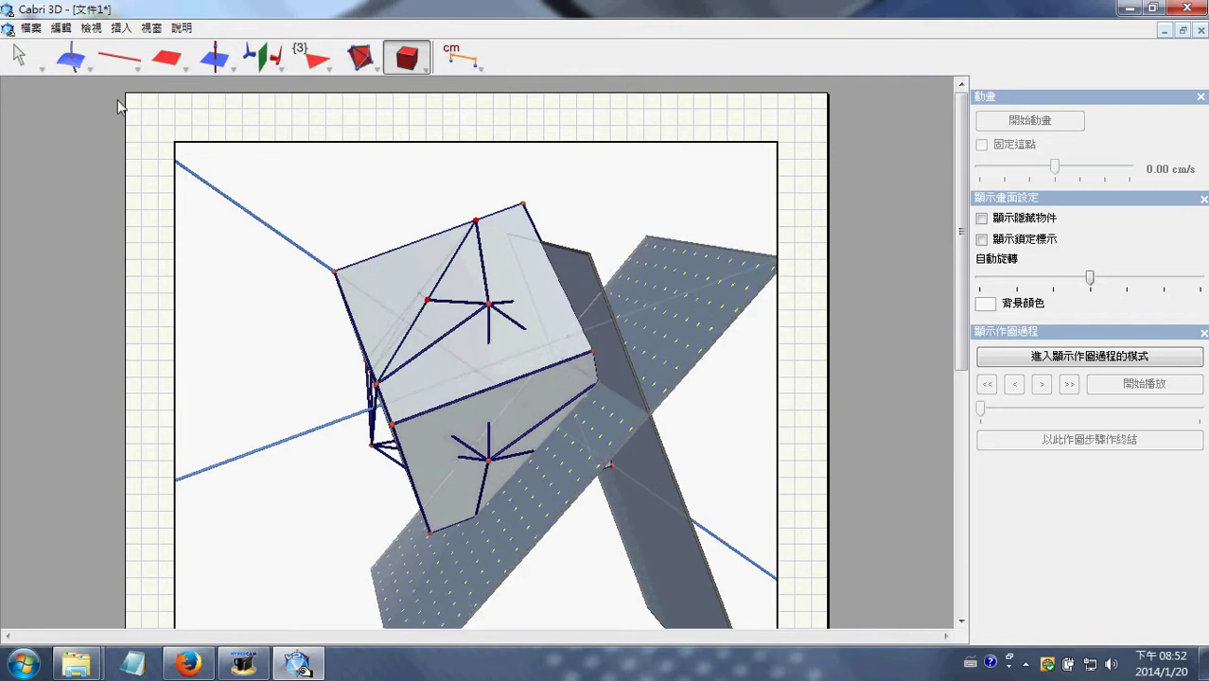
# Step: Delete the first plane, keeping the plane that carries the new cube's face
pyautogui.click(21, 66)
pyautogui.press('Delete')
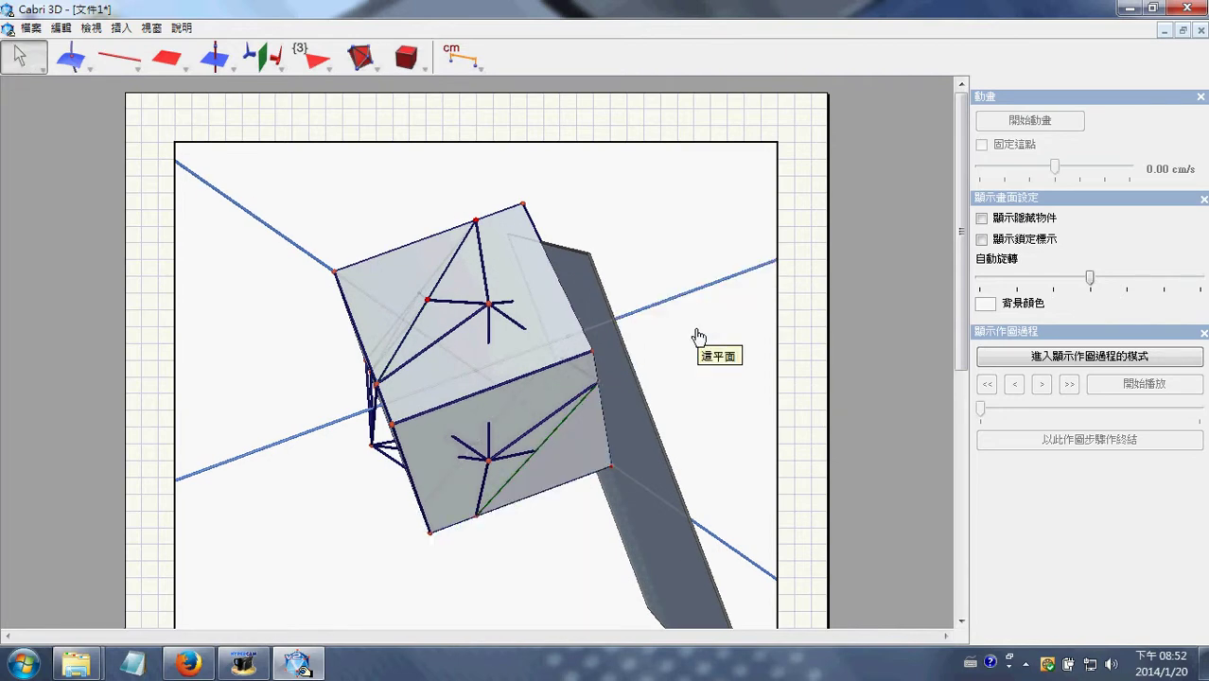
pyautogui.moveTo(654, 349); pyautogui.dragTo(649, 381, button='right')
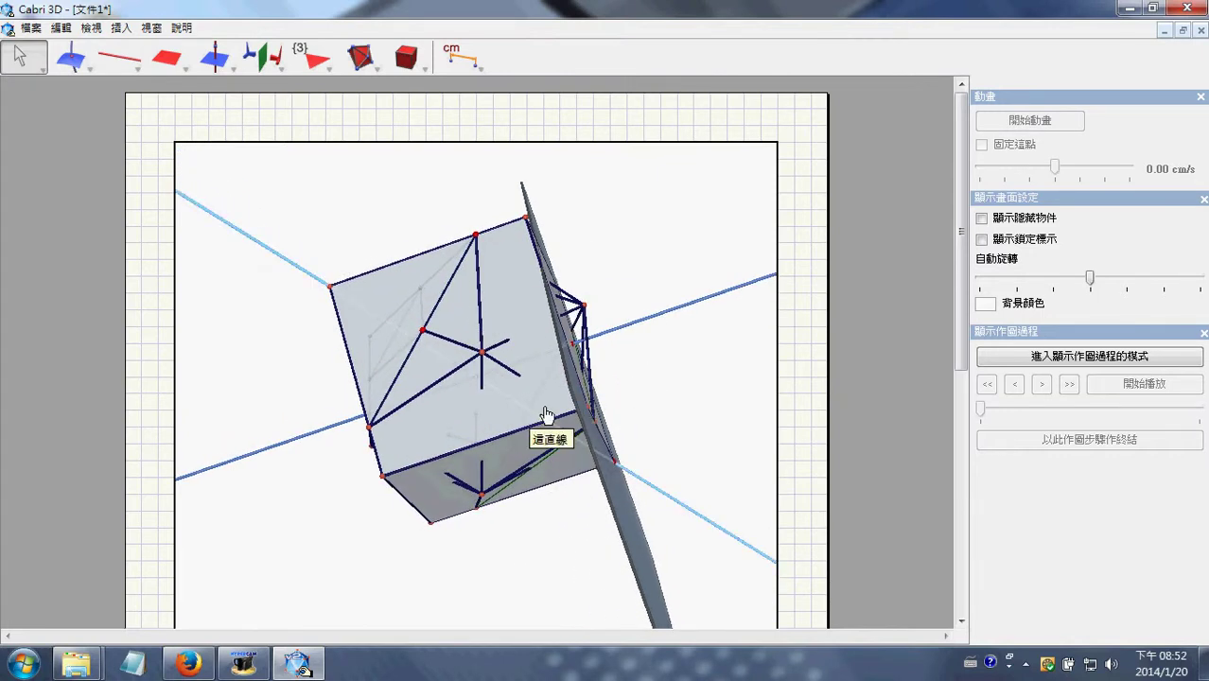
pyautogui.moveTo(547, 415)
pyautogui.mouseDown(button='right')
pyautogui.moveTo(590, 402)
pyautogui.moveTo(558, 404)
pyautogui.mouseUp(button='right')
# Step: Construct a plane parallel to the cube's face plane through the polyhedron vertex that protrudes beyond that face
pyautogui.click(214, 61)
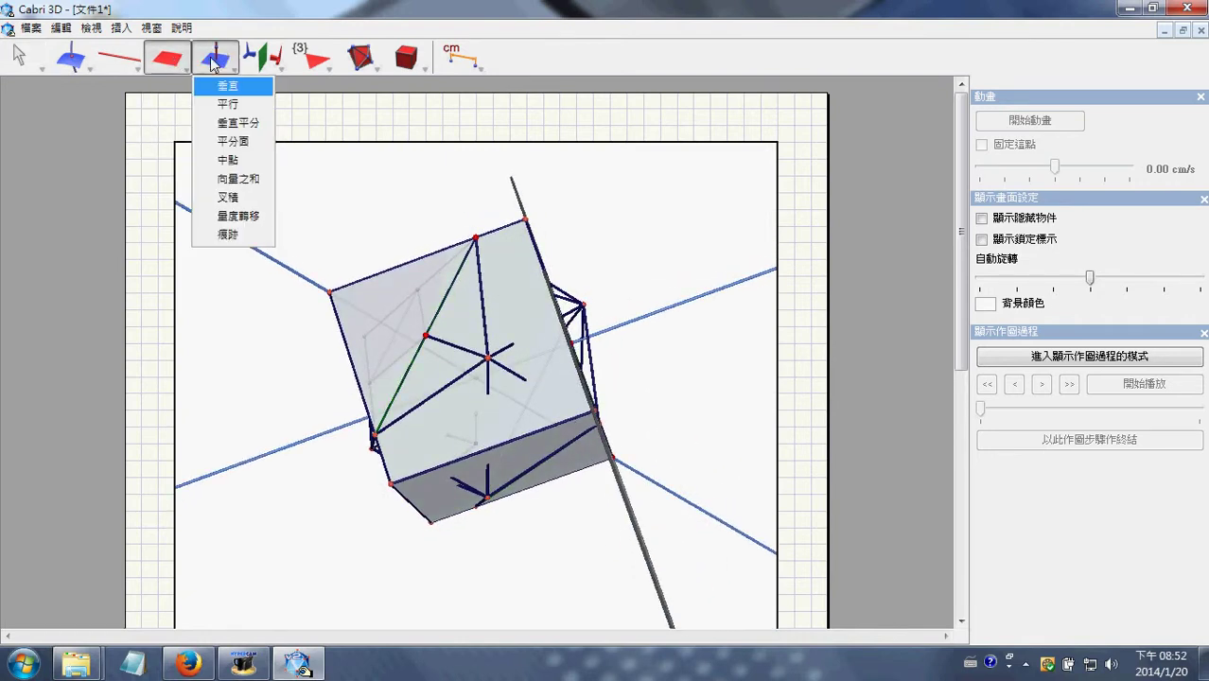
pyautogui.click(231, 89)
pyautogui.moveTo(548, 378)
pyautogui.mouseDown(button='right')
pyautogui.moveTo(513, 378)
pyautogui.moveTo(532, 383)
pyautogui.mouseUp(button='right')
pyautogui.click(583, 260)
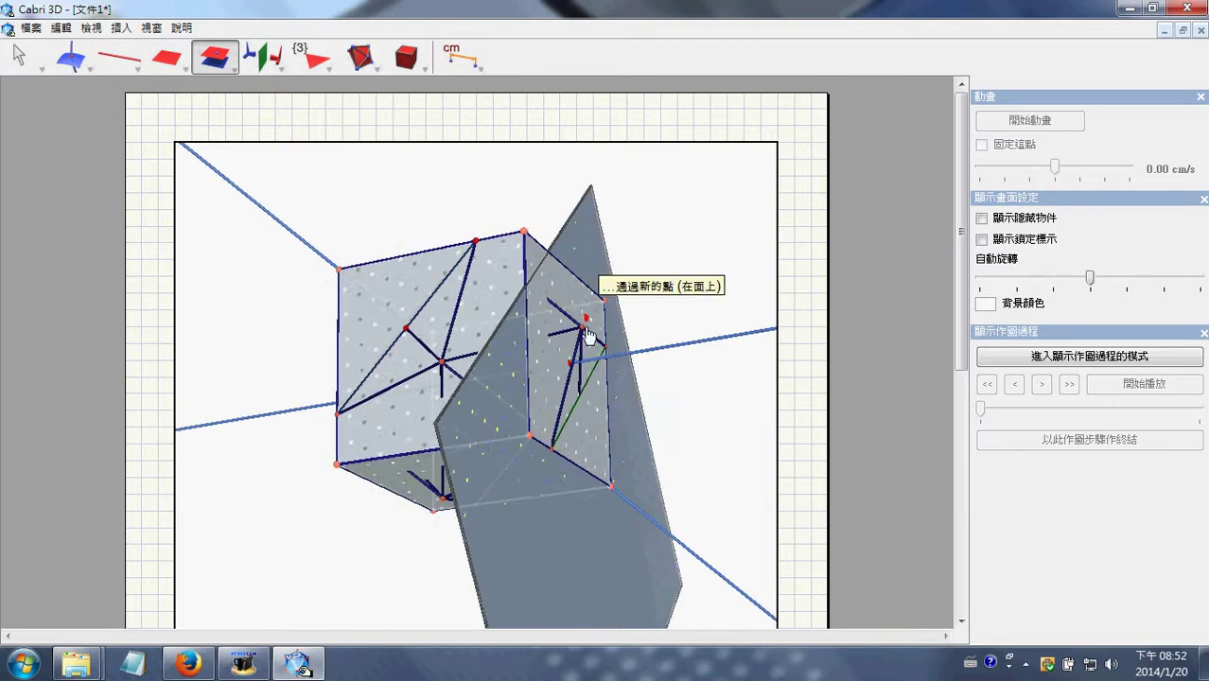
pyautogui.click(605, 357)
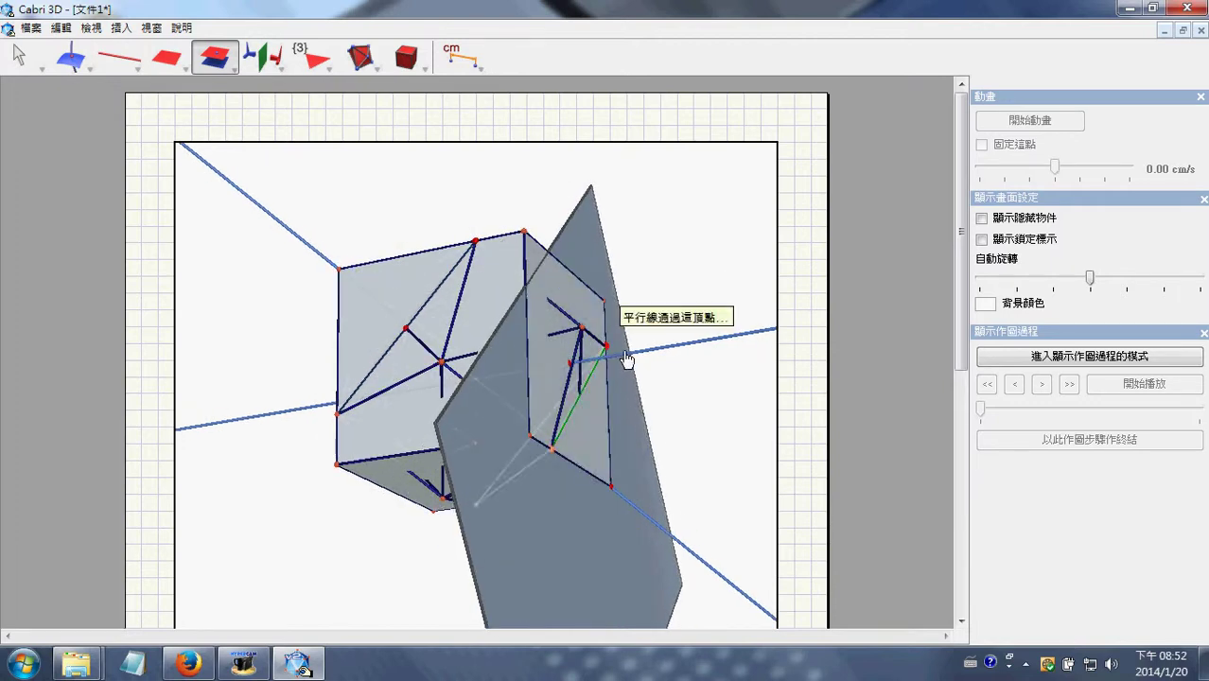
pyautogui.moveTo(615, 341); pyautogui.dragTo(678, 335, button='right')
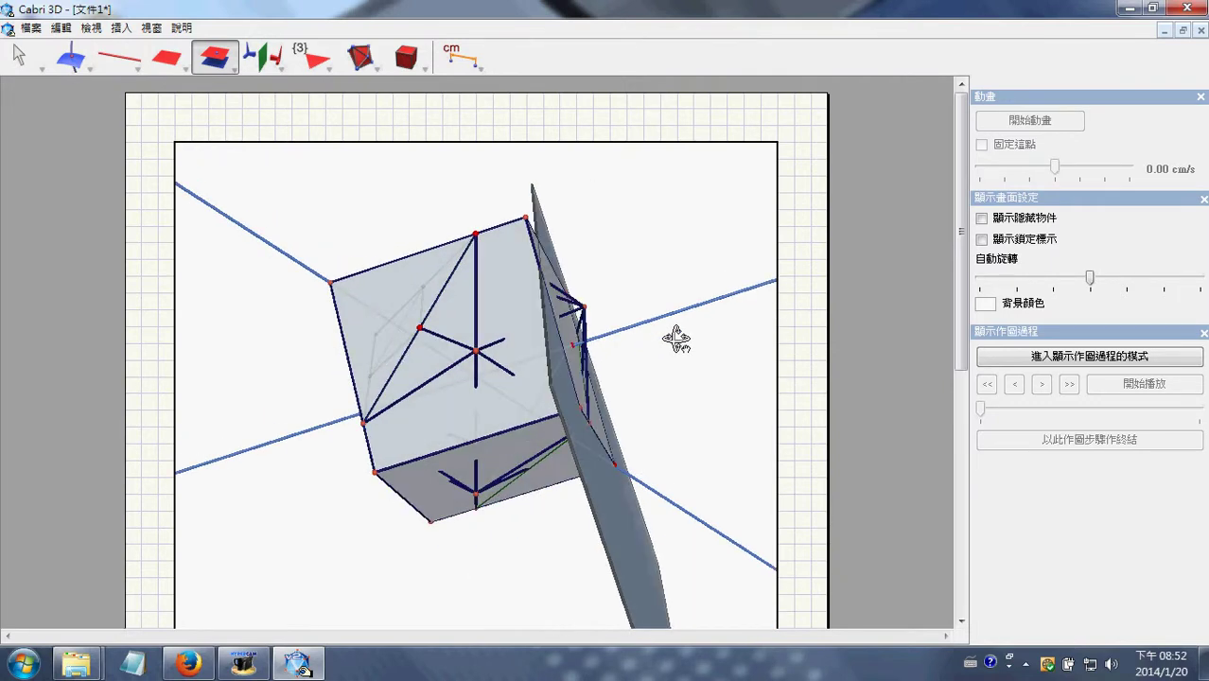
pyautogui.click(571, 427)
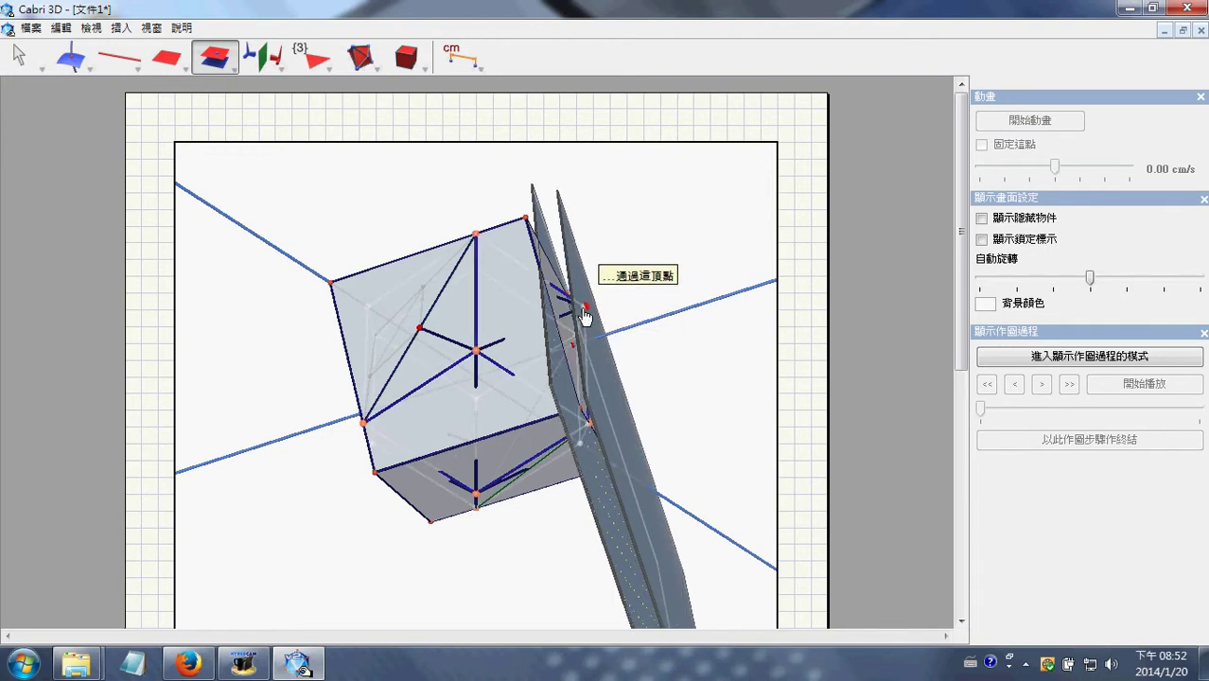
pyautogui.click(587, 312)
pyautogui.moveTo(621, 326); pyautogui.dragTo(636, 318, button='right')
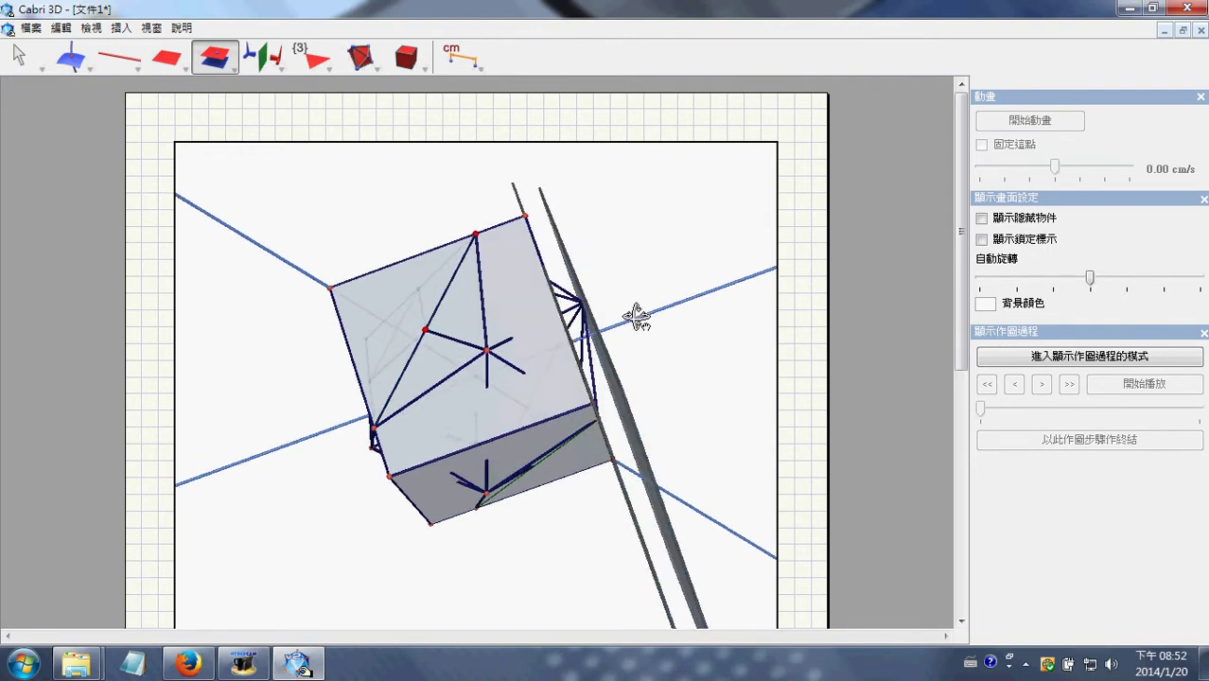
# Step: Draw a segment from the solids' centre to the perpendicular line's intersection with the parallel plane
pyautogui.click(118, 59)
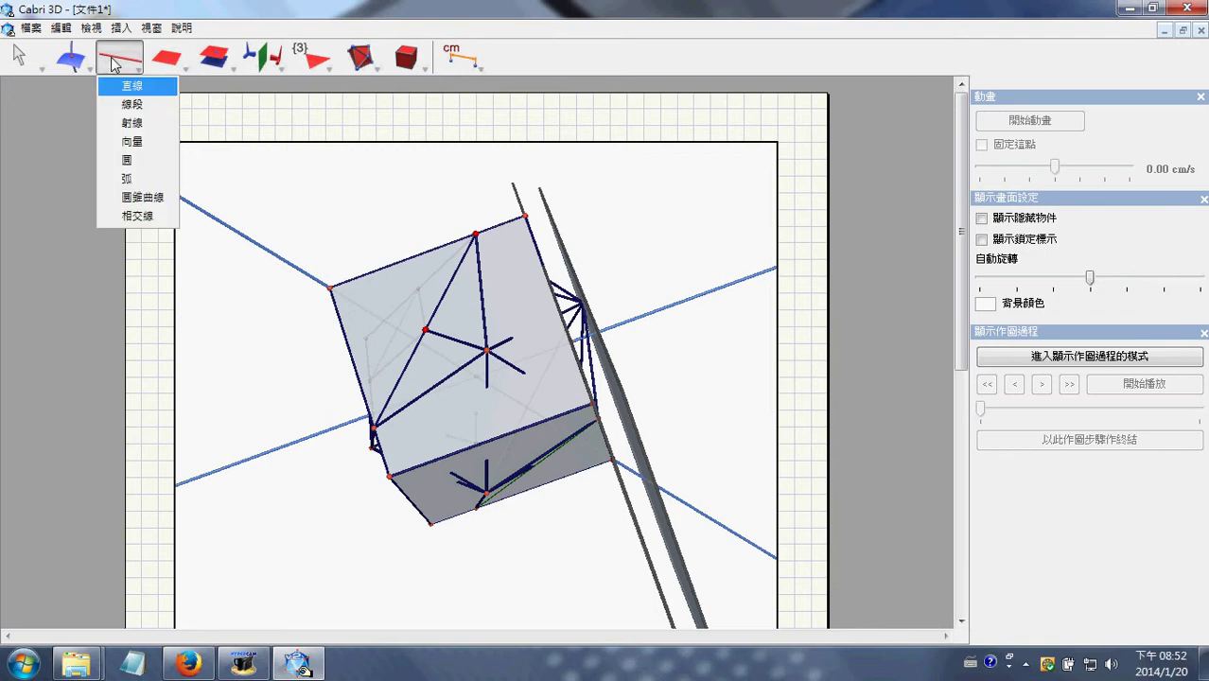
pyautogui.click(131, 105)
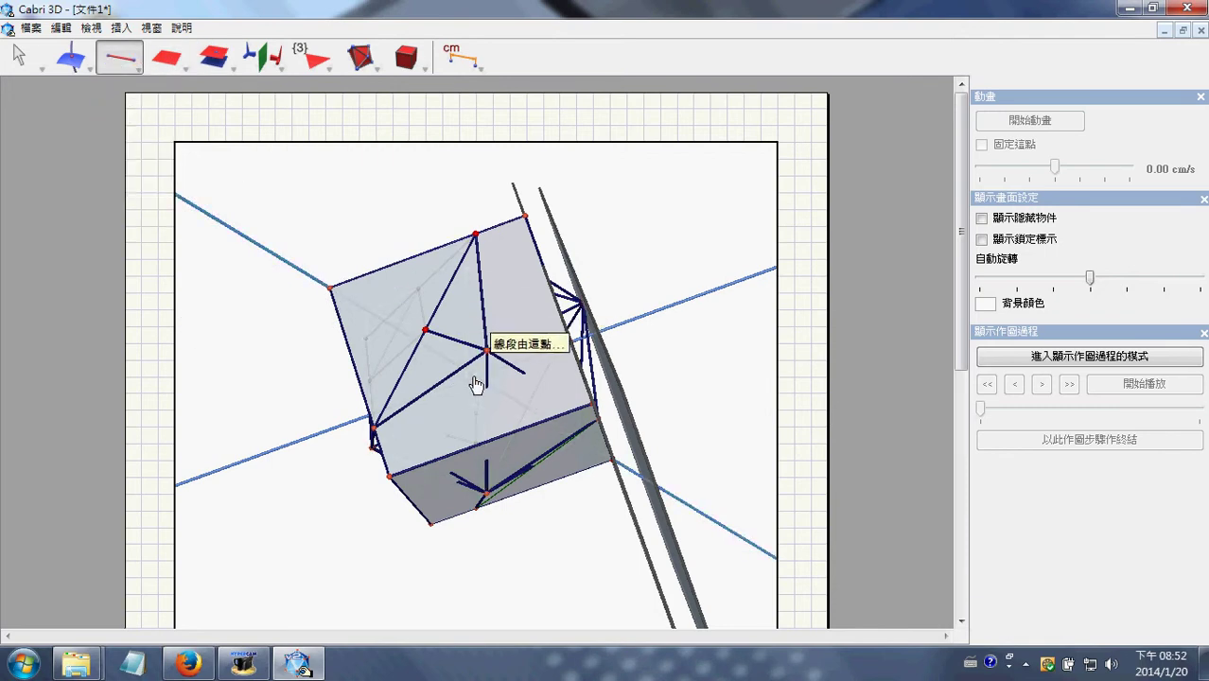
pyautogui.click(486, 350)
pyautogui.moveTo(469, 379); pyautogui.dragTo(511, 370, button='right')
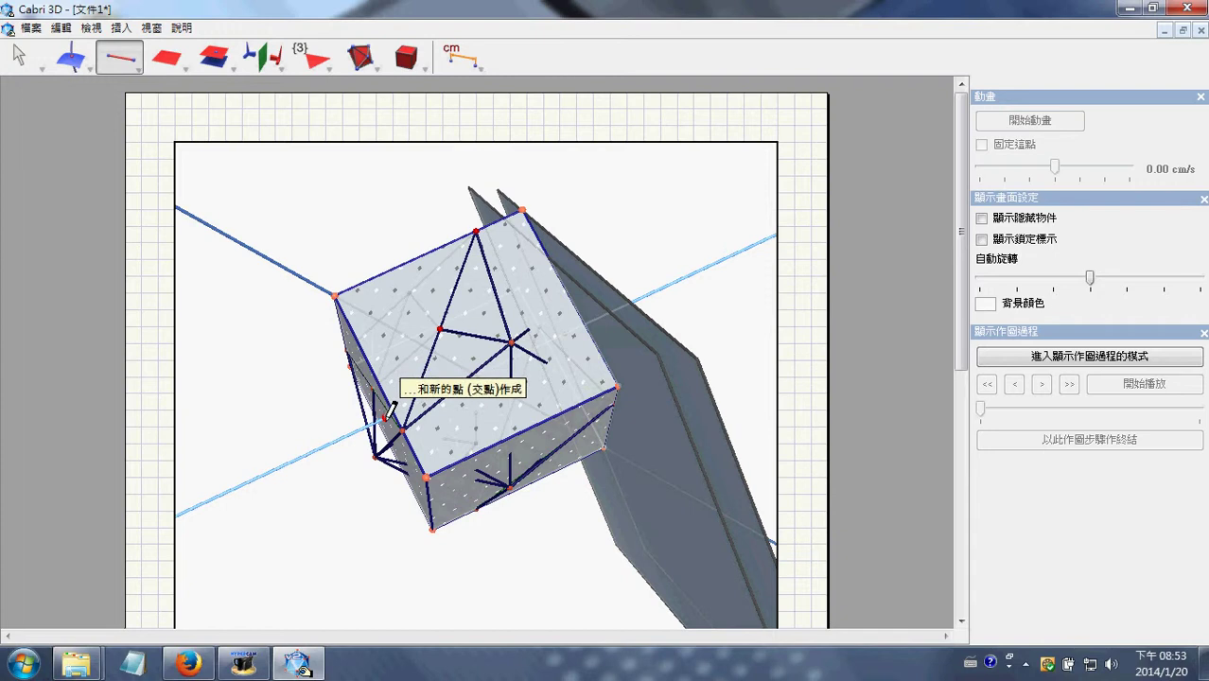
pyautogui.moveTo(397, 416); pyautogui.dragTo(478, 380, button='right')
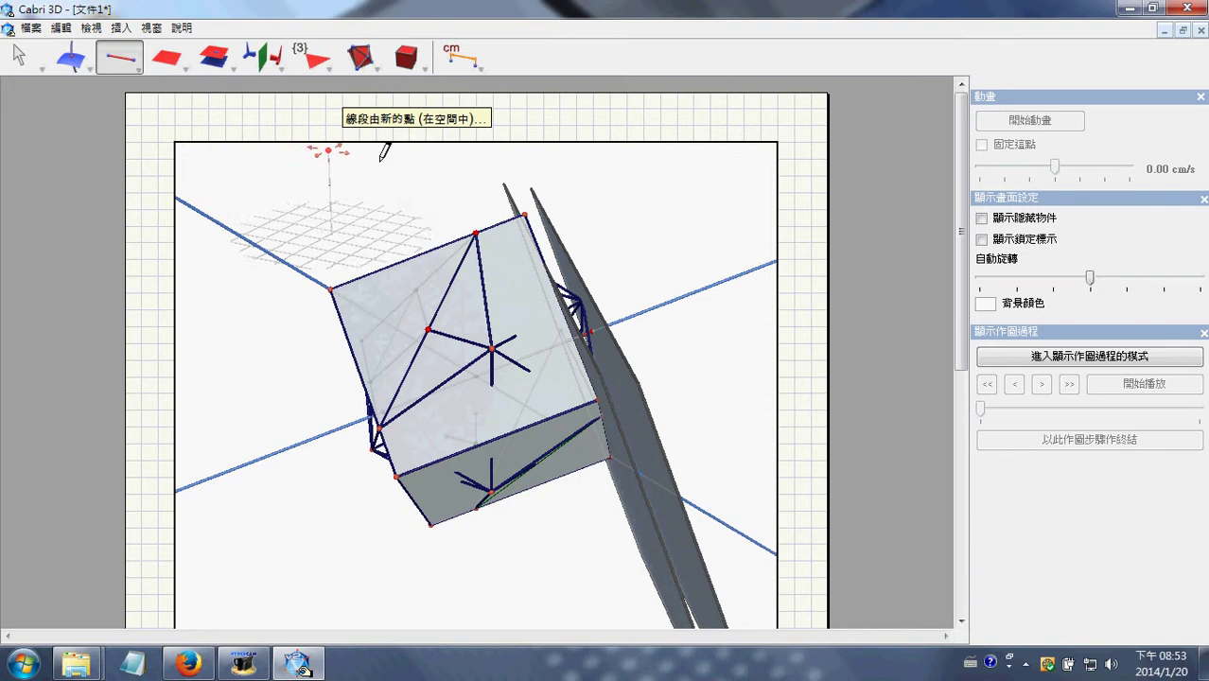
# Step: Enlarge the new cube by dilation from the solids' centre so that its face reaches the parallel plane
pyautogui.click(357, 70)
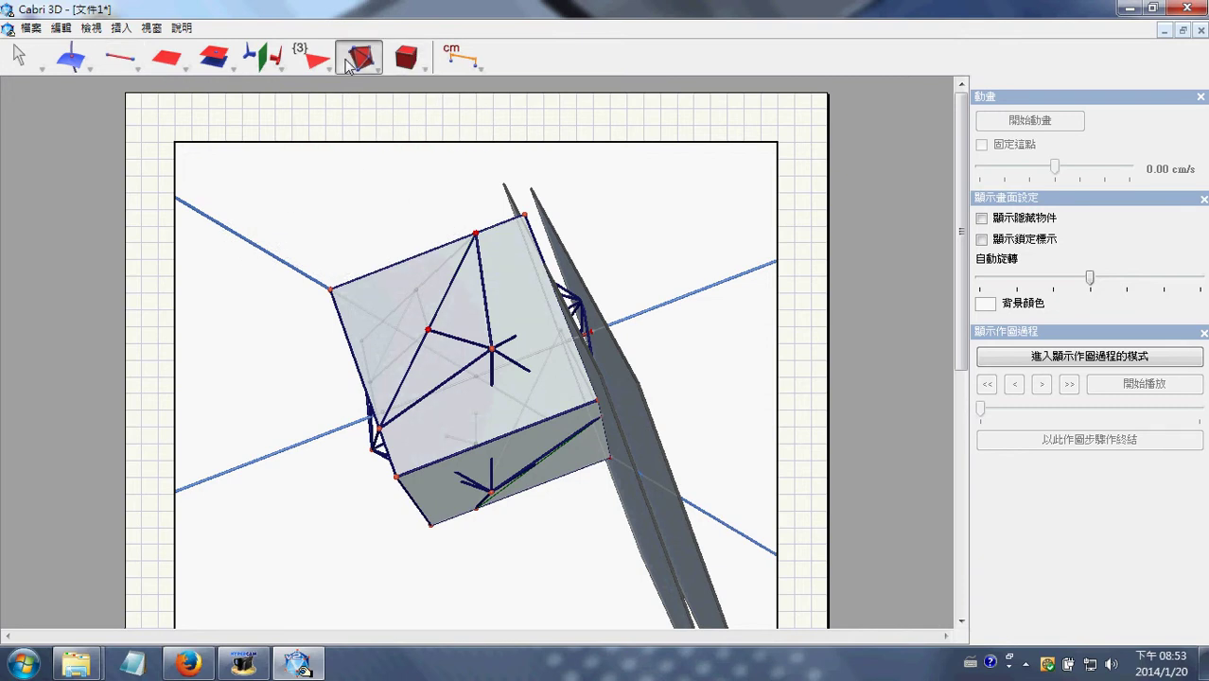
pyautogui.click(296, 66)
pyautogui.click(264, 58)
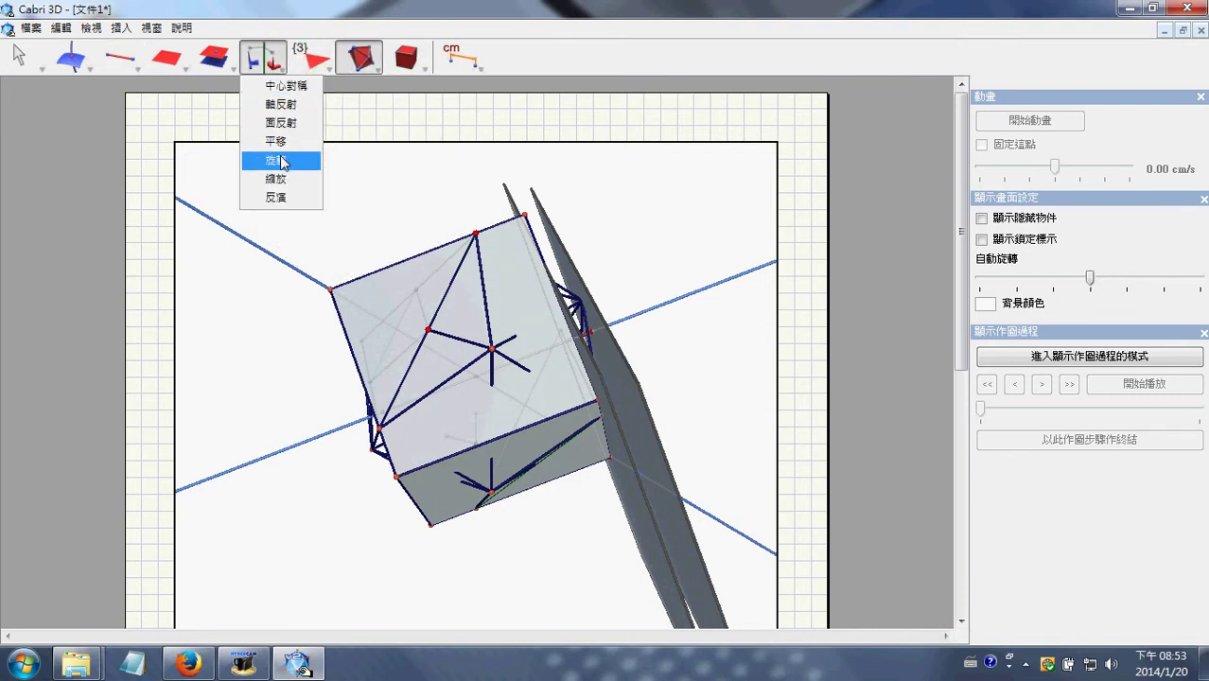
pyautogui.click(275, 180)
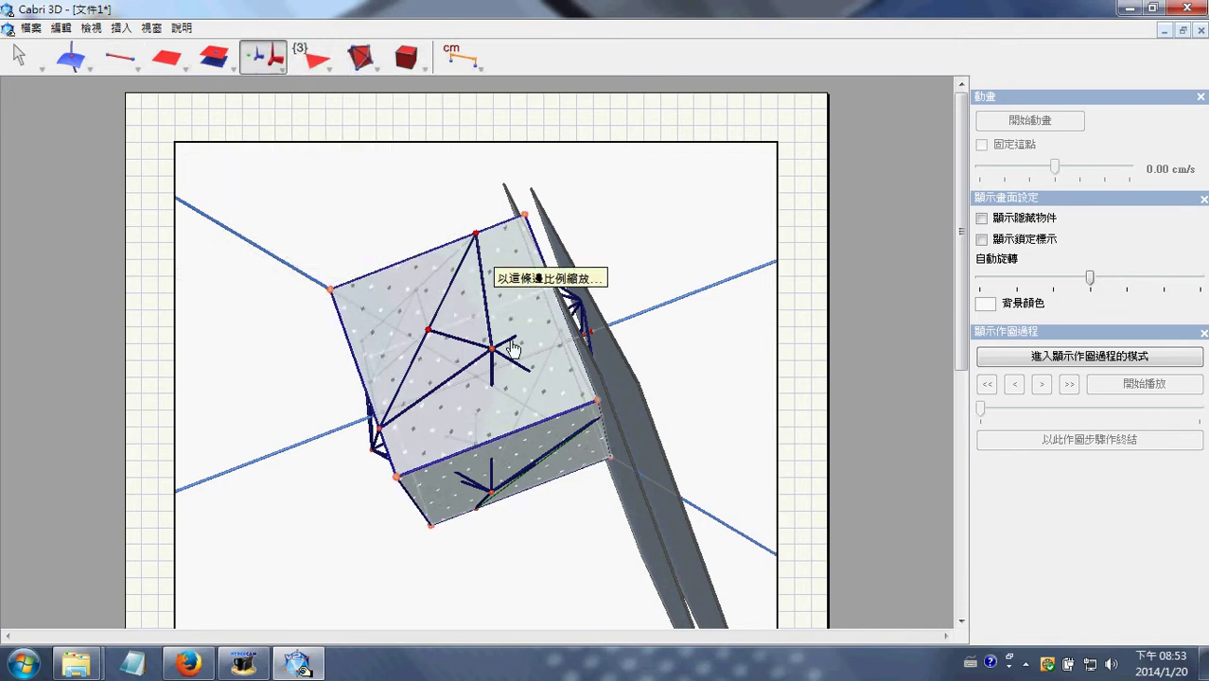
pyautogui.click(476, 376)
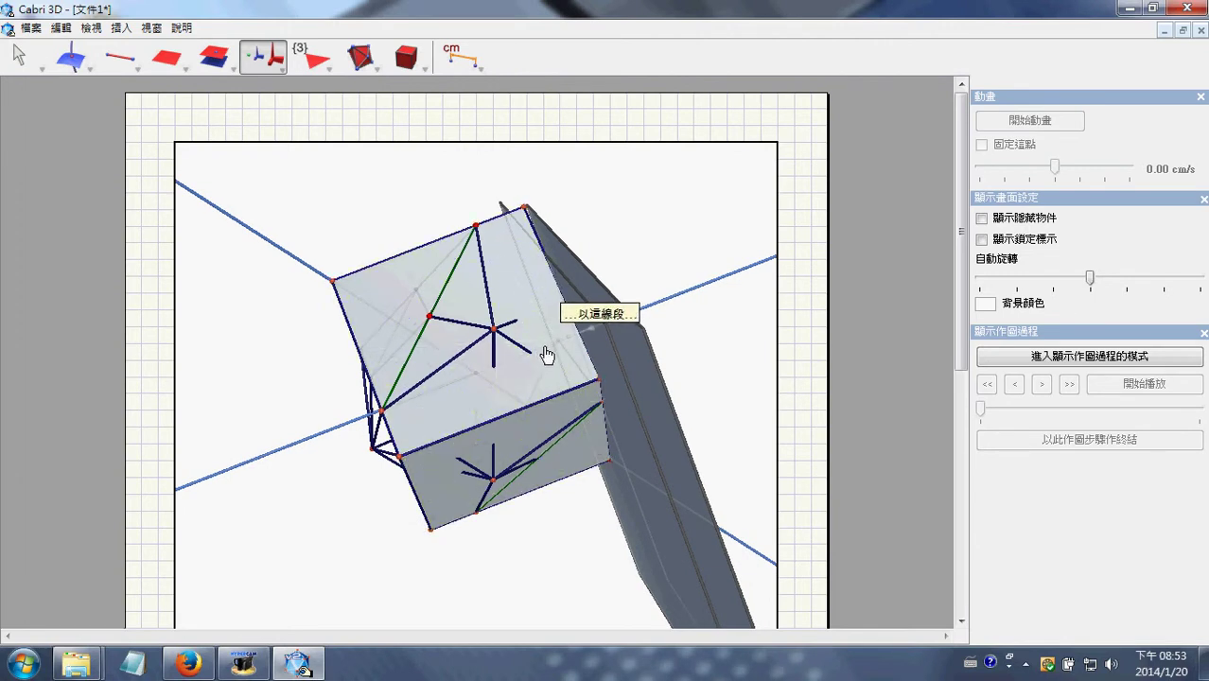
pyautogui.moveTo(516, 361)
pyautogui.mouseDown(button='right')
pyautogui.moveTo(499, 369)
pyautogui.moveTo(514, 366)
pyautogui.mouseUp(button='right')
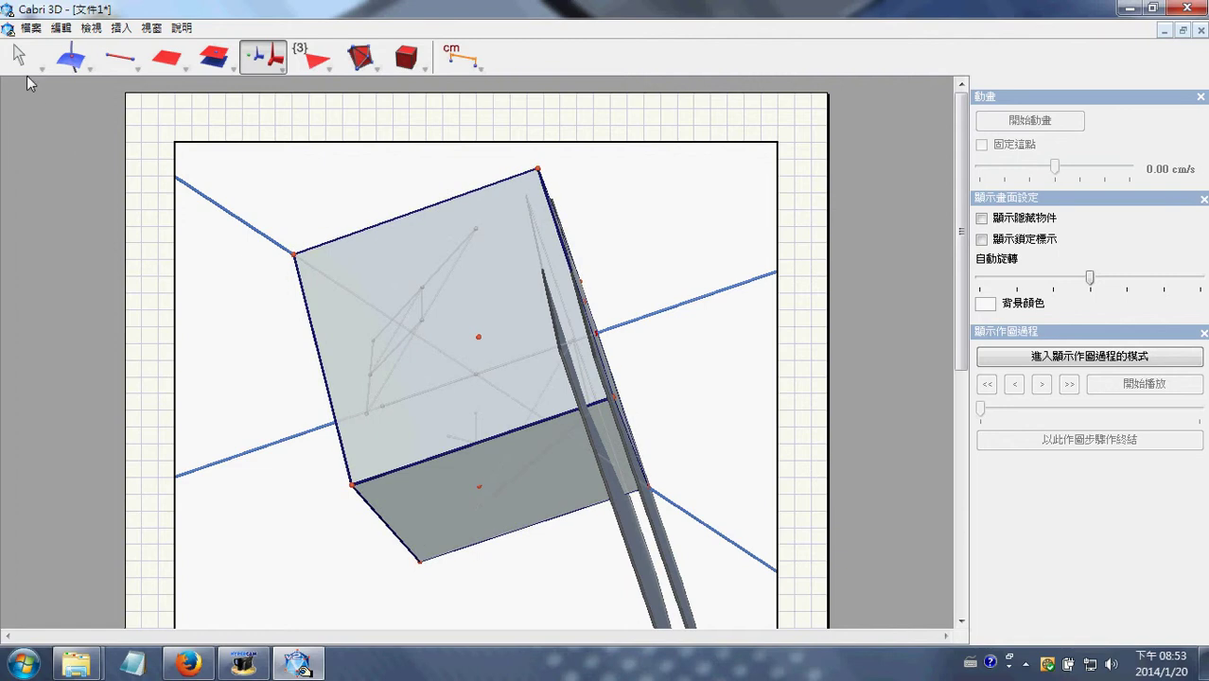
# Step: Set the enlarged cube's surface style to empty so that only its edges are drawn
pyautogui.moveTo(470, 278); pyautogui.dragTo(462, 253, button='right')
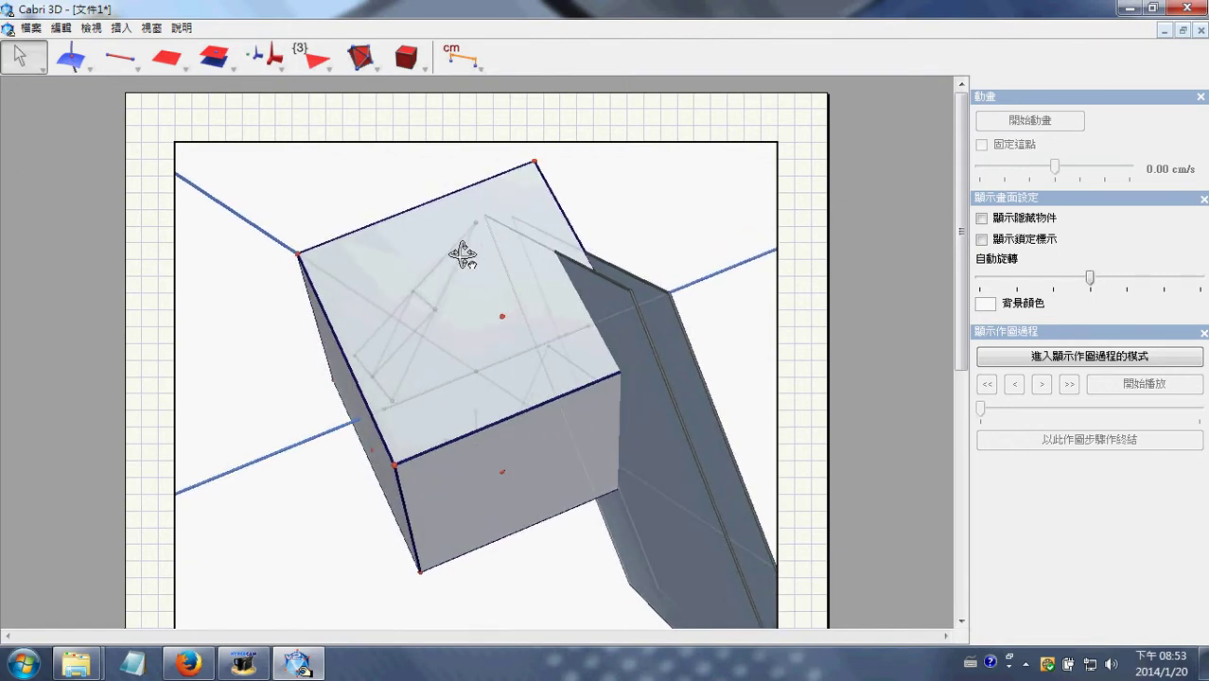
pyautogui.rightClick(388, 244)
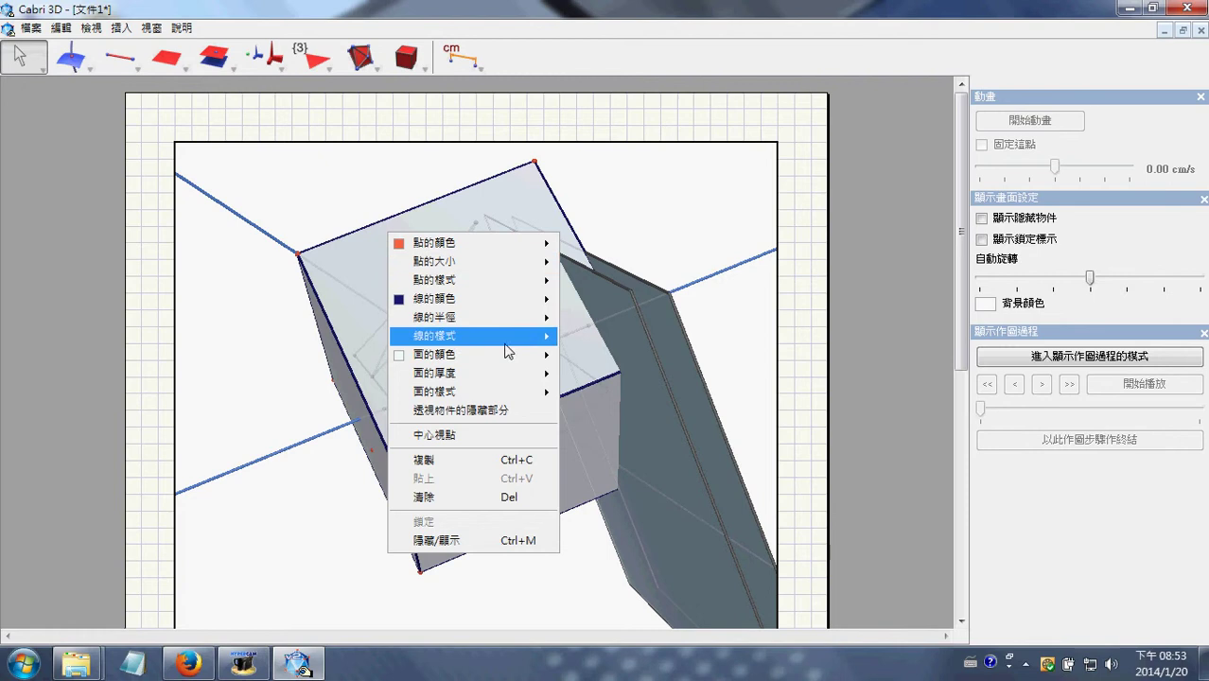
pyautogui.moveTo(490, 391)
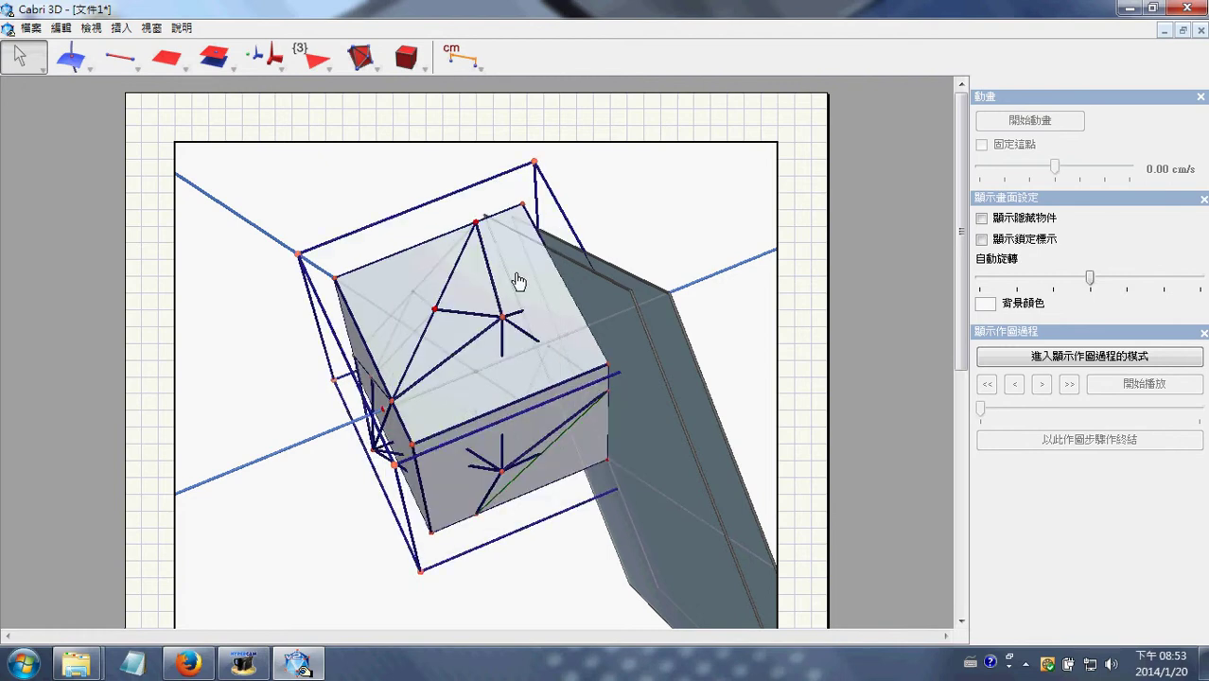
# Step: Hide the smaller cube, the octahedron and the helper planes, leaving the enlarged cube, the convex polyhedron and one line
pyautogui.click(417, 271)
pyautogui.hotkey('ctrl', 'm')
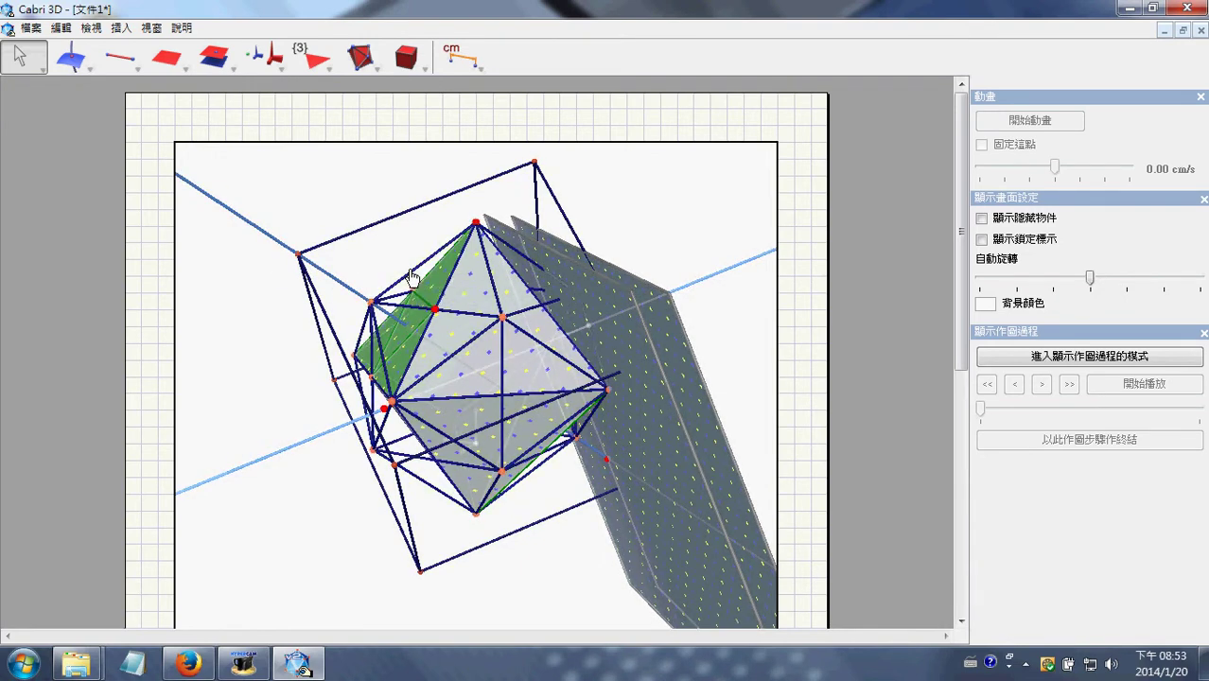
pyautogui.hotkey('ctrl', 'm')
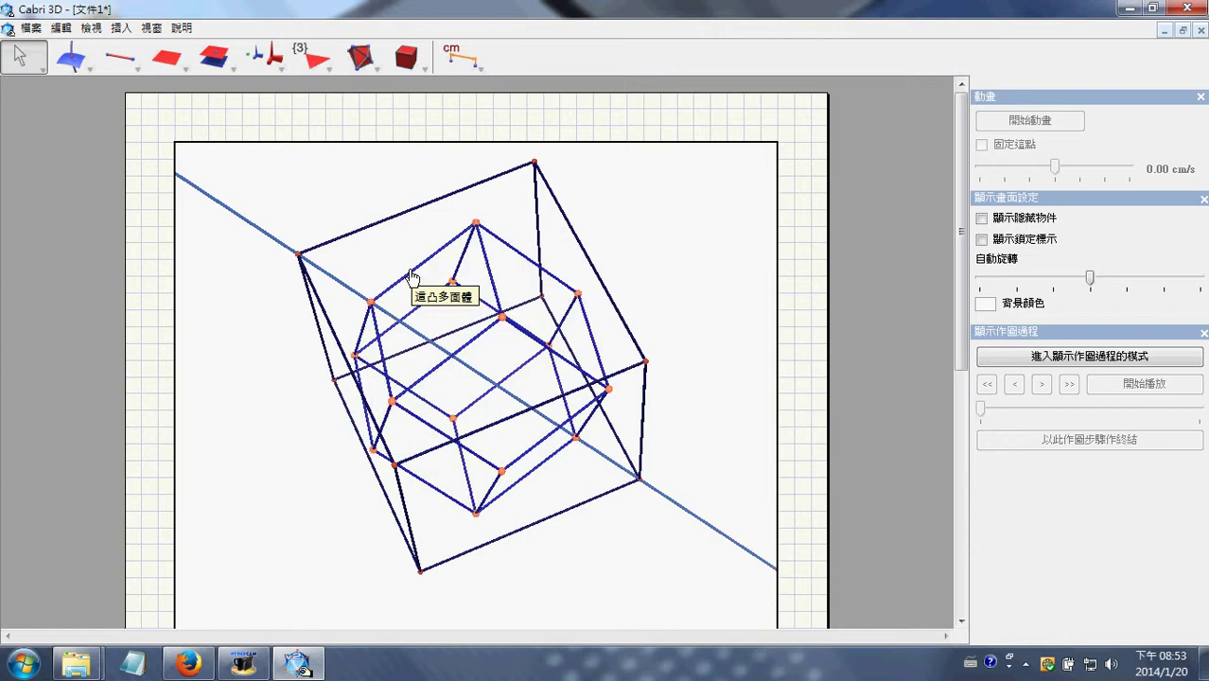
# Step: Change the convex polyhedron's surface style from empty to filled faces inside the wireframe cube
pyautogui.moveTo(455, 299); pyautogui.dragTo(514, 277, button='right')
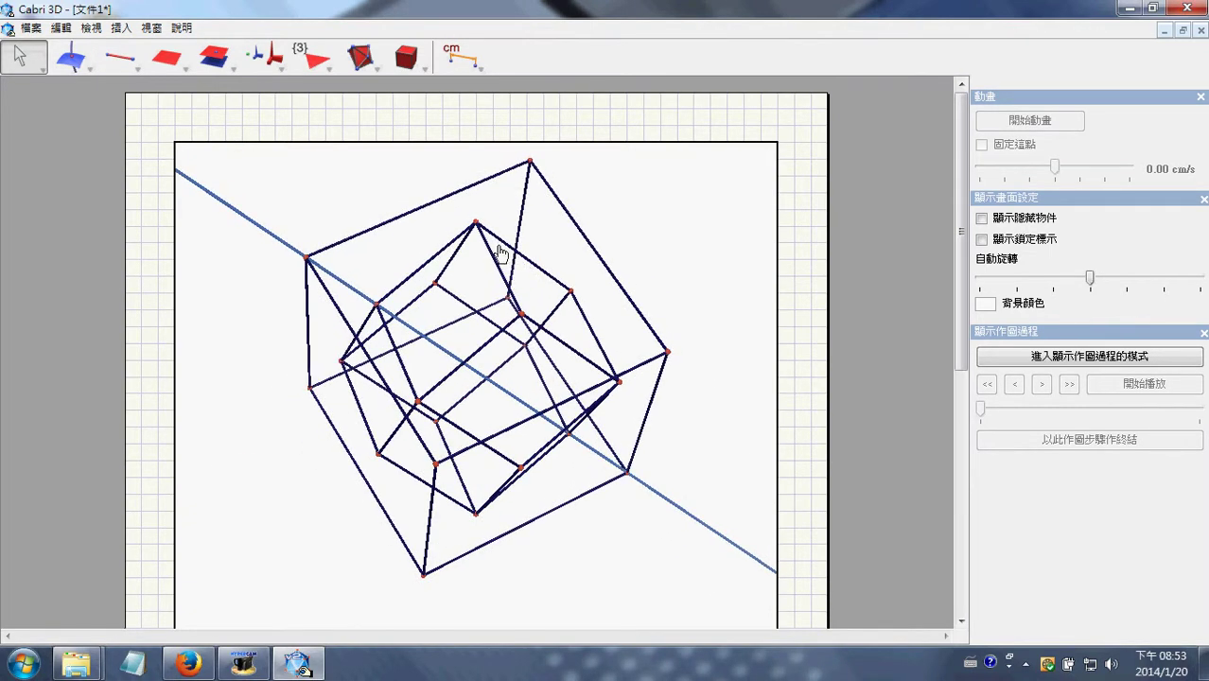
pyautogui.rightClick(507, 244)
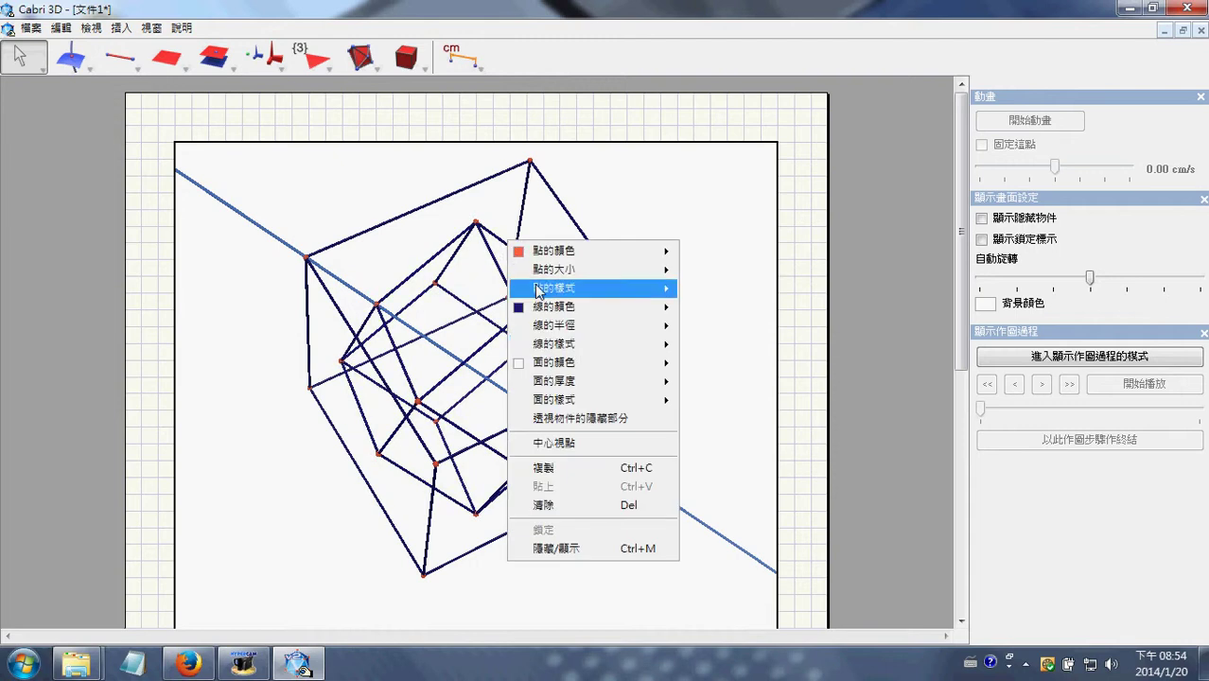
pyautogui.moveTo(587, 399)
pyautogui.click(702, 440)
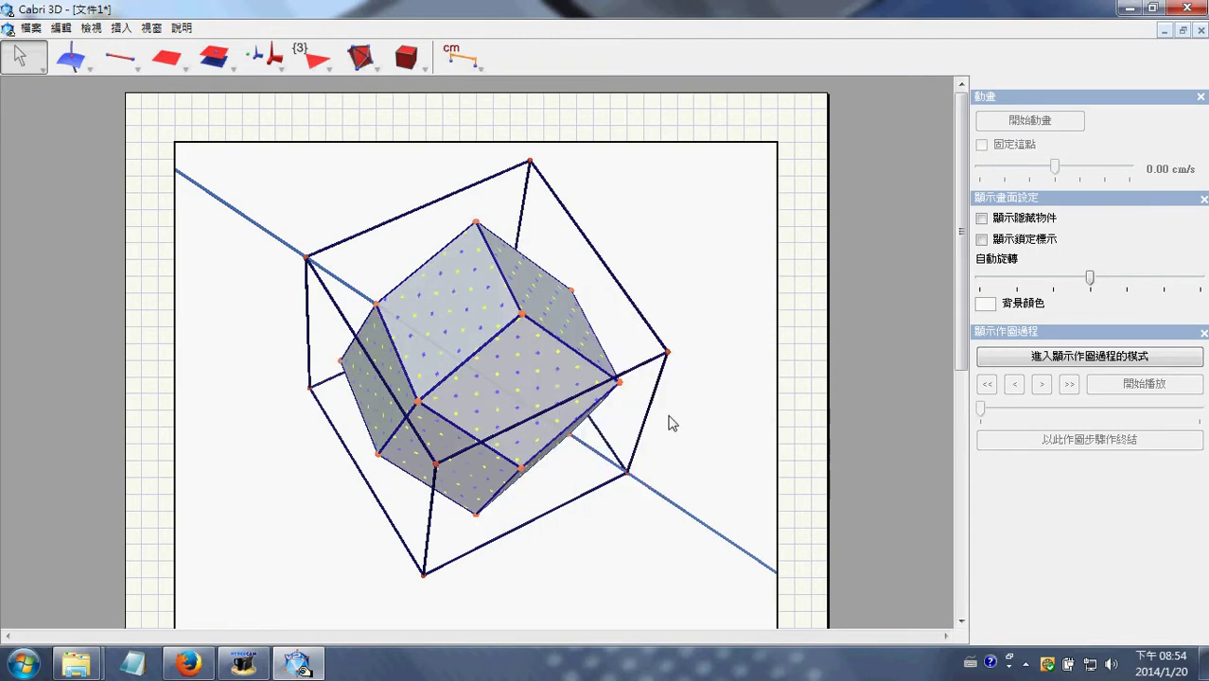
pyautogui.moveTo(669, 418); pyautogui.dragTo(547, 369, button='right')
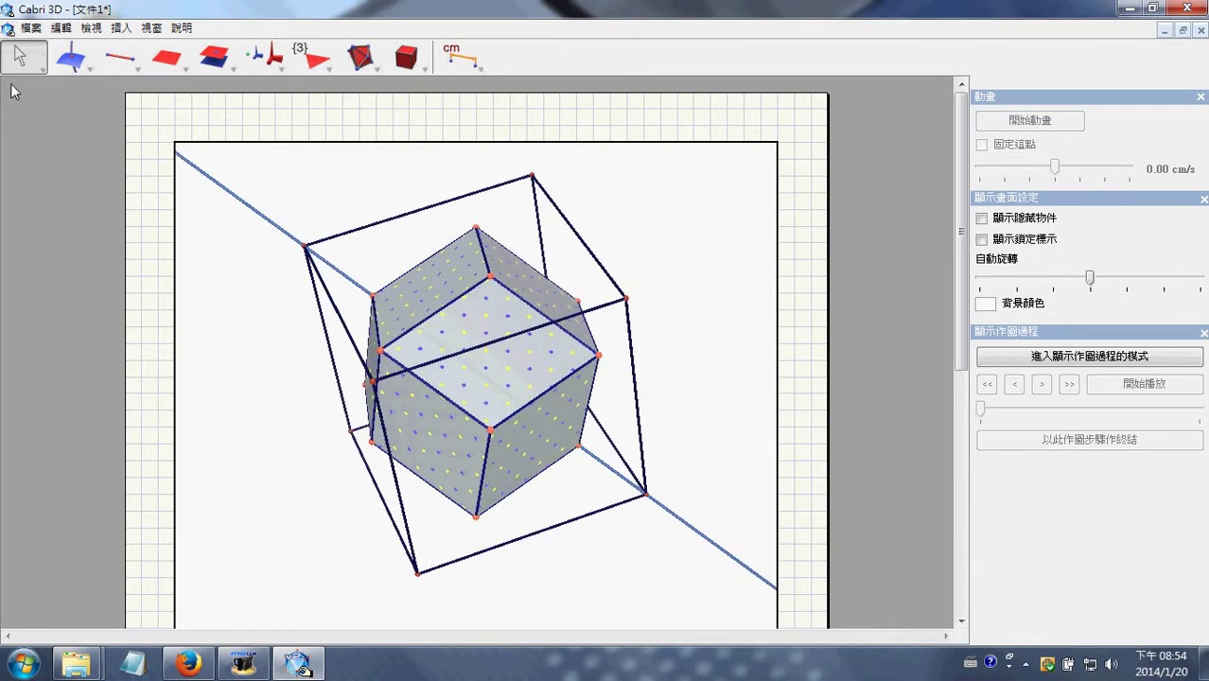
# Step: Construct the midpoint between two opposite vertices of the outer wireframe cube
pyautogui.moveTo(198, 62); pyautogui.dragTo(222, 155)
pyautogui.click(305, 246)
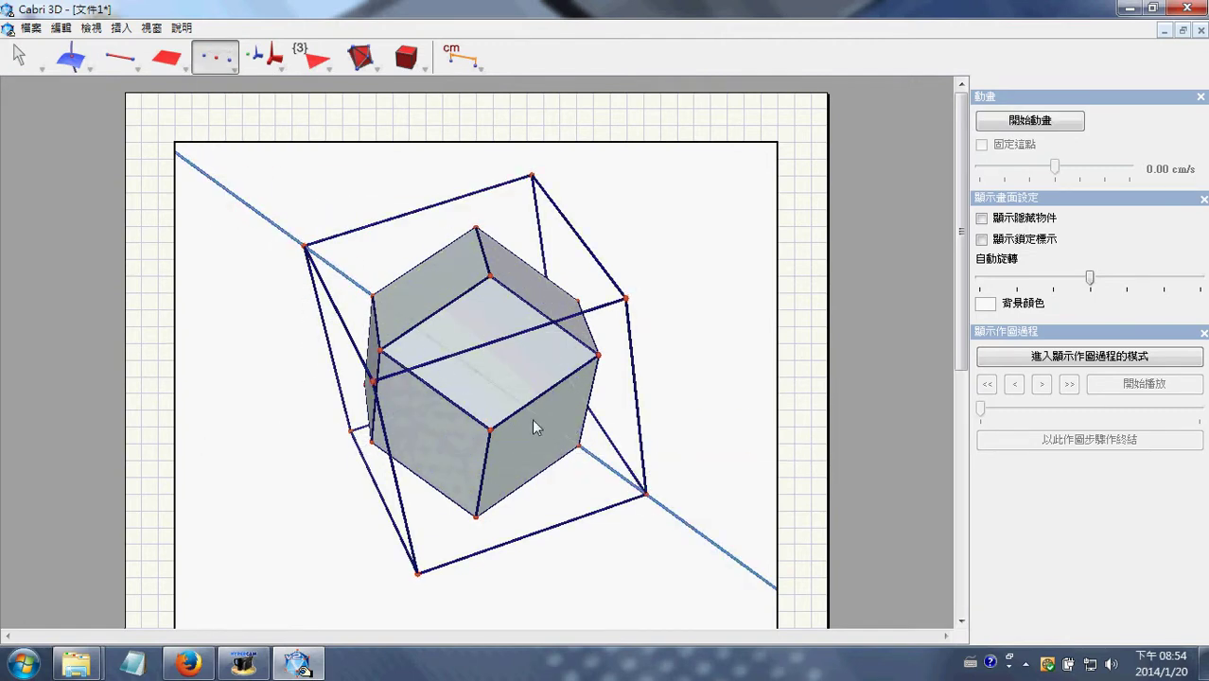
pyautogui.moveTo(532, 418); pyautogui.dragTo(627, 422, button='right')
# Step: Construct a circle through three alternate outer vertices of the large wireframe cube, encircling the diagonal line
pyautogui.click(73, 50)
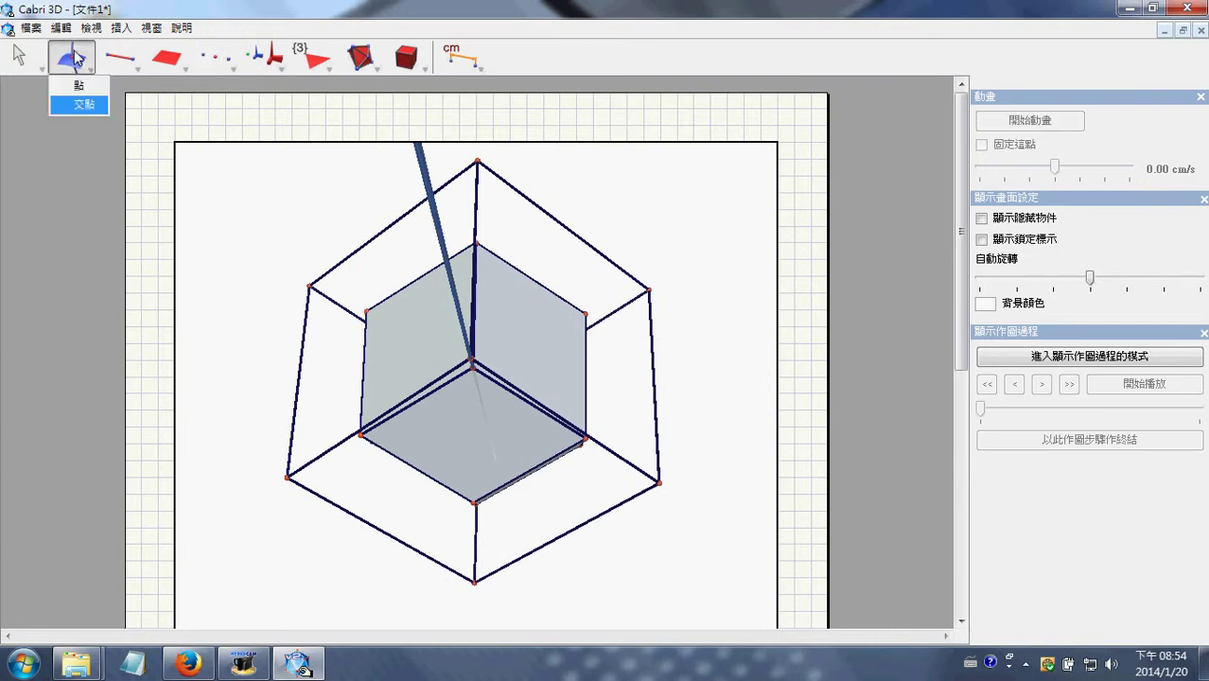
pyautogui.click(131, 52)
pyautogui.moveTo(128, 168); pyautogui.dragTo(129, 169)
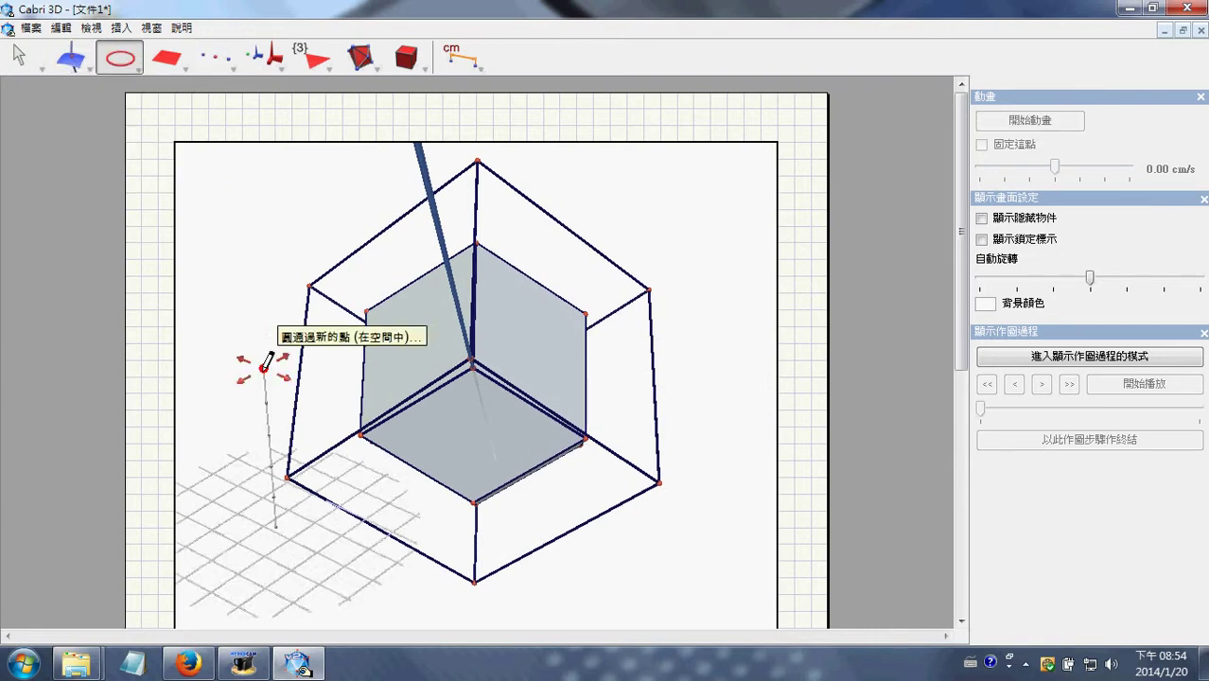
pyautogui.click(286, 478)
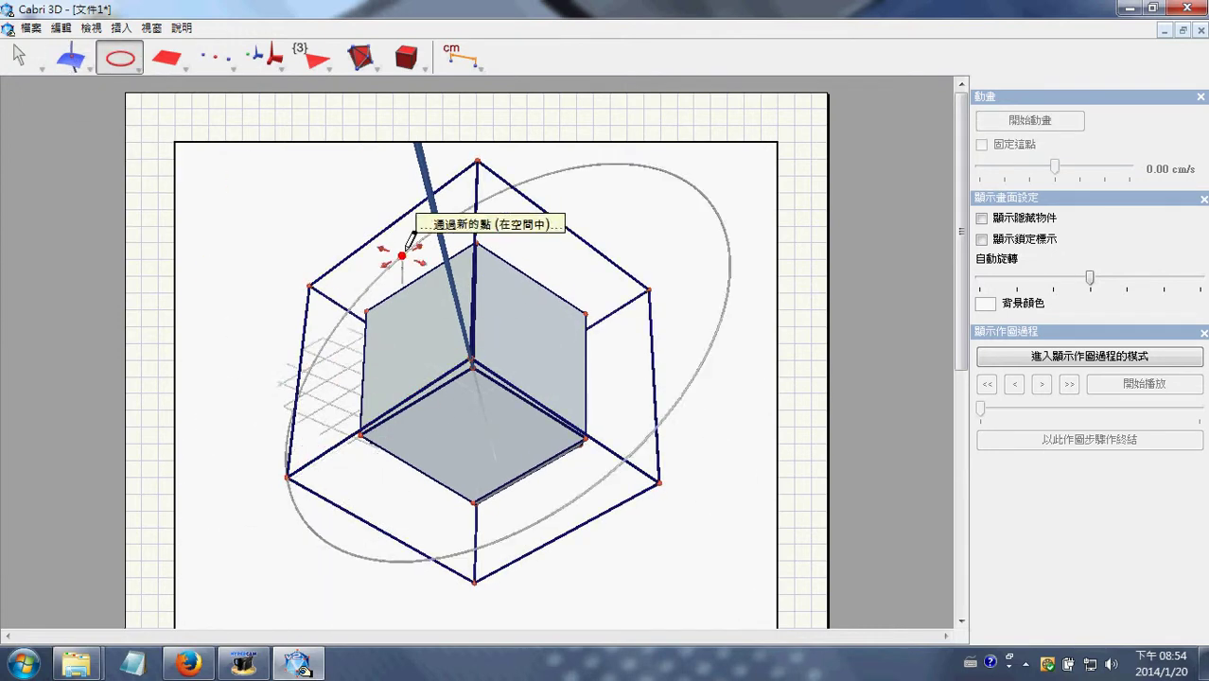
pyautogui.click(478, 163)
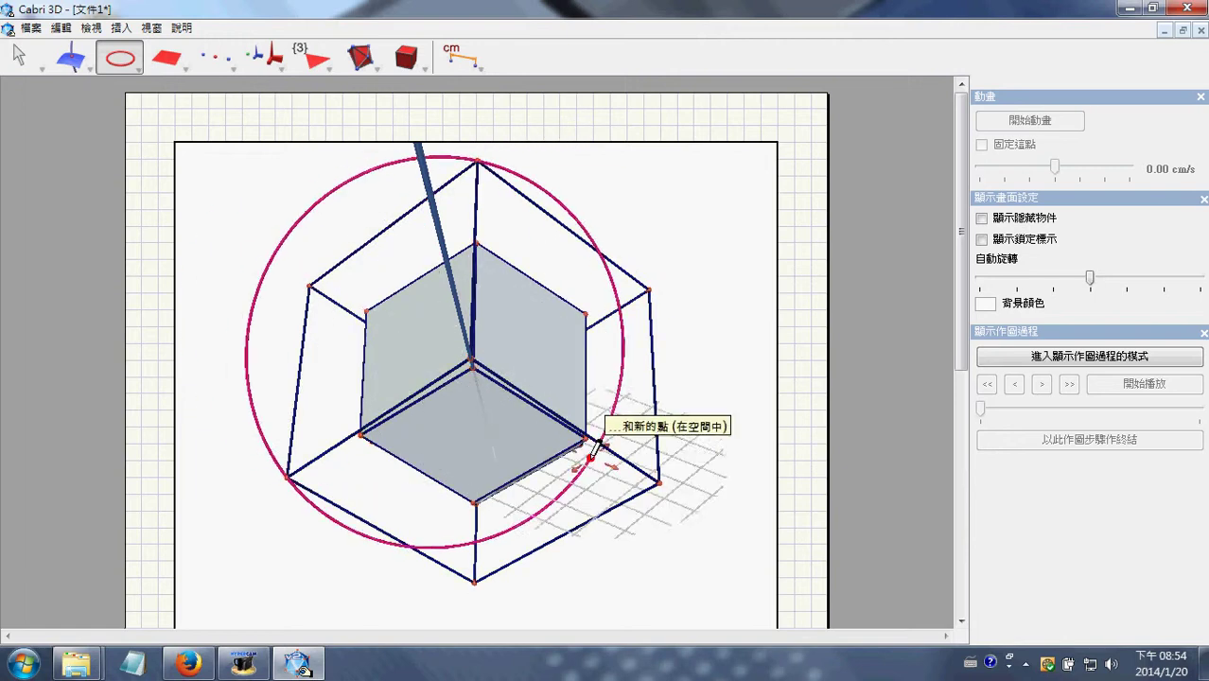
pyautogui.click(659, 483)
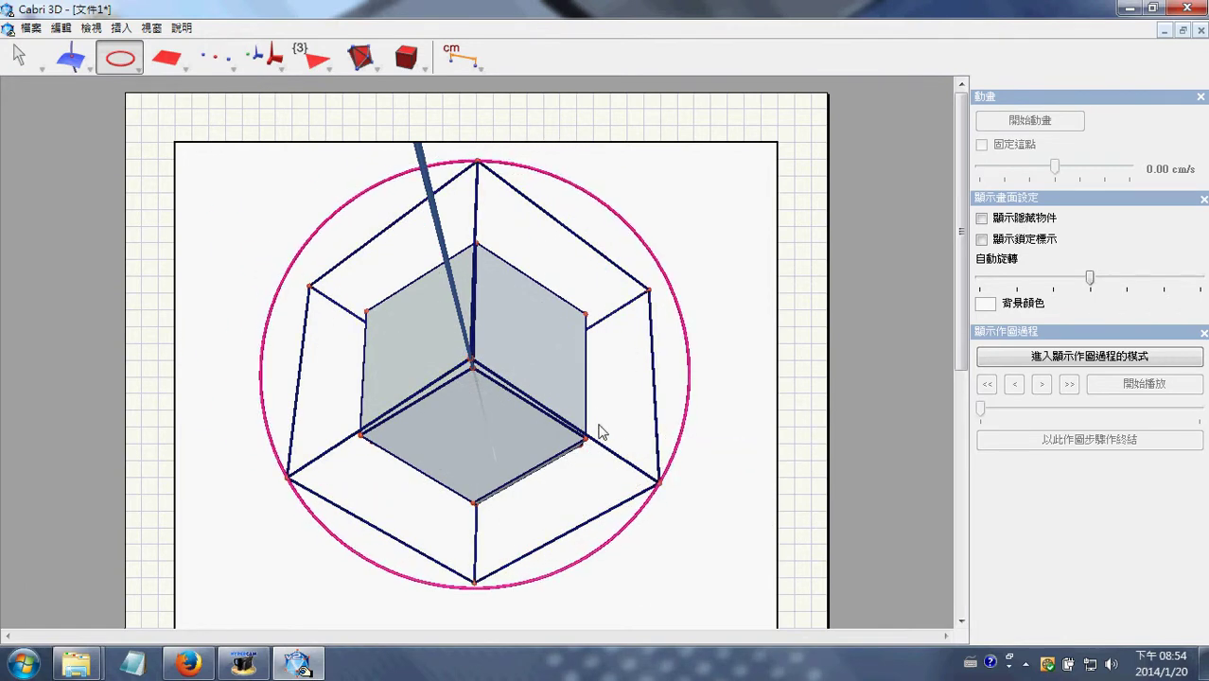
pyautogui.moveTo(603, 431); pyautogui.dragTo(629, 440, button='right')
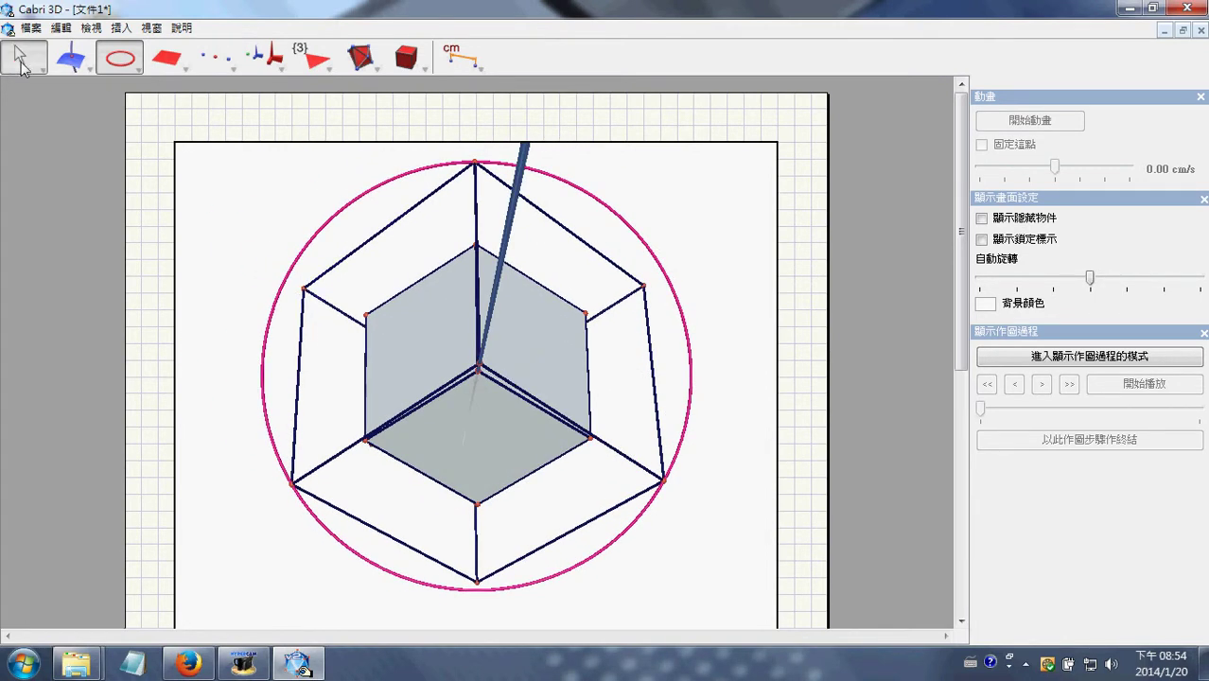
# Step: Set the large wireframe cube's surface style to filled faces
pyautogui.rightClick(562, 237)
pyautogui.moveTo(688, 386)
pyautogui.click(771, 408)
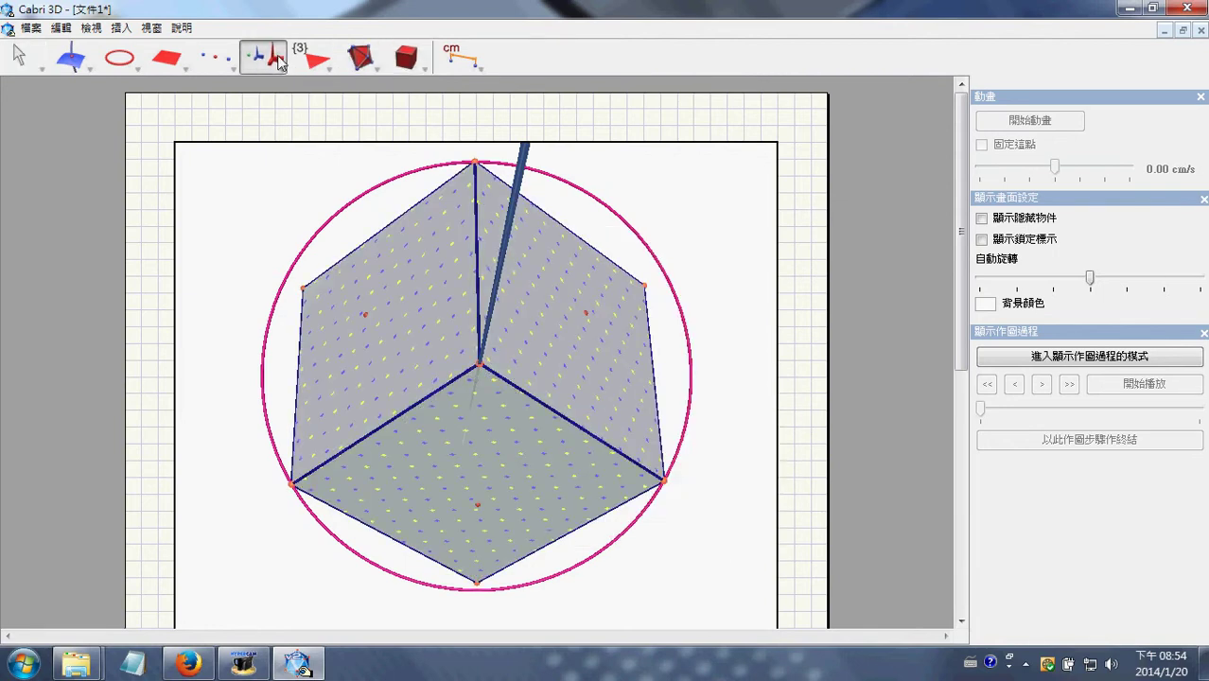
# Step: Rotate the large cube about the diagonal line, mapping its vertex on the circle to a new point on the circle, and hide the original cube
pyautogui.moveTo(279, 64); pyautogui.dragTo(280, 154)
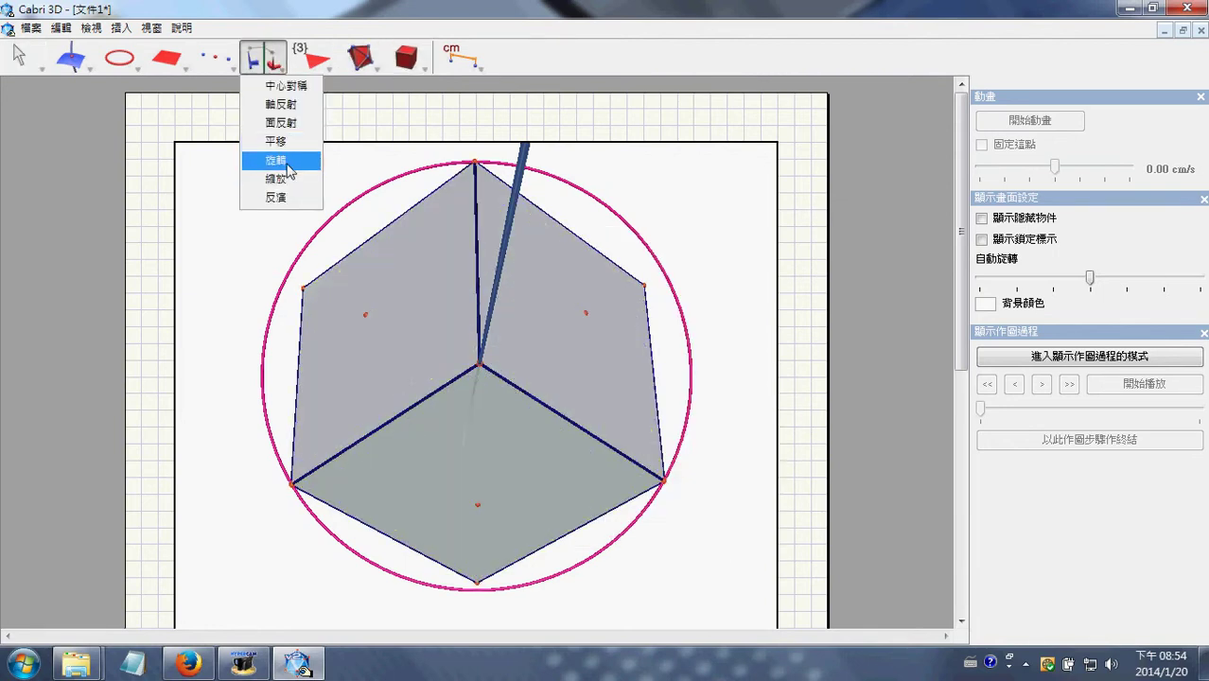
pyautogui.click(498, 359)
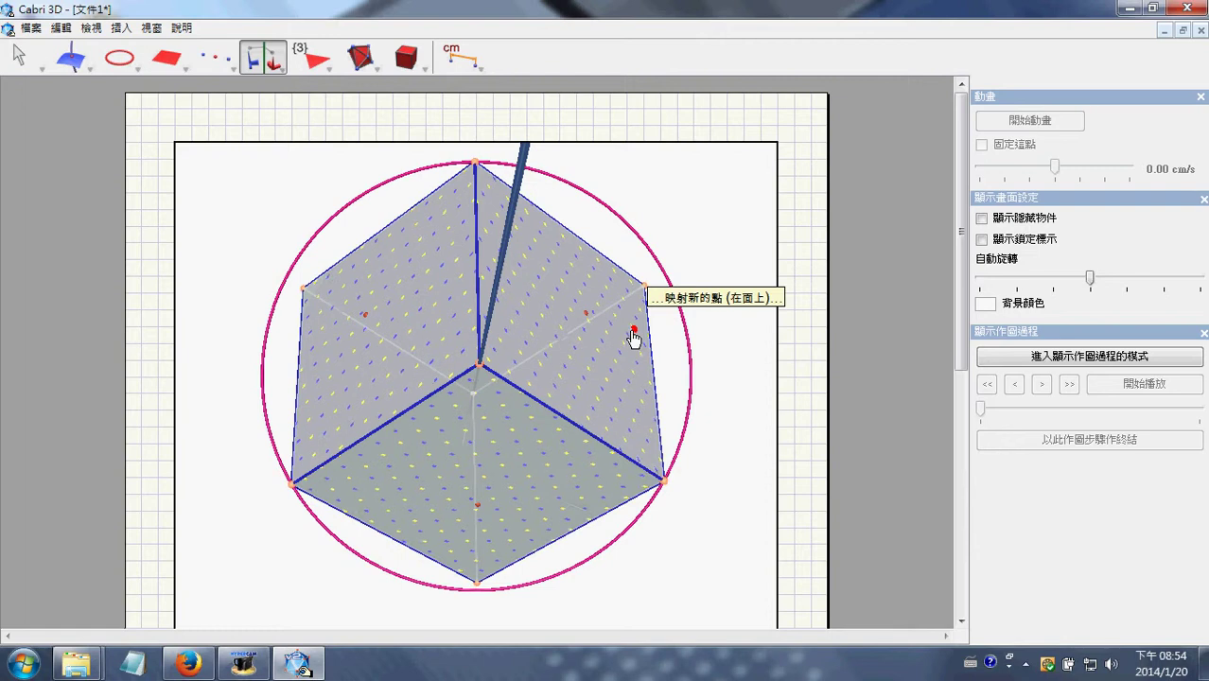
pyautogui.moveTo(669, 464); pyautogui.dragTo(644, 457, button='right')
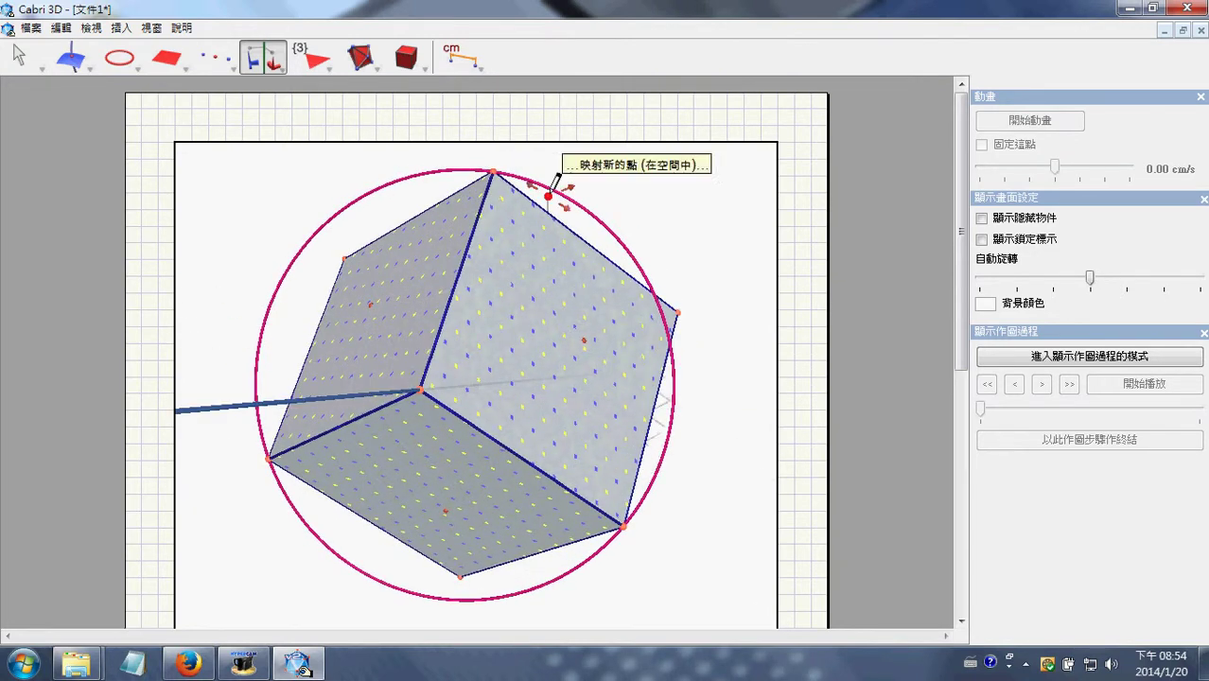
pyautogui.click(497, 166)
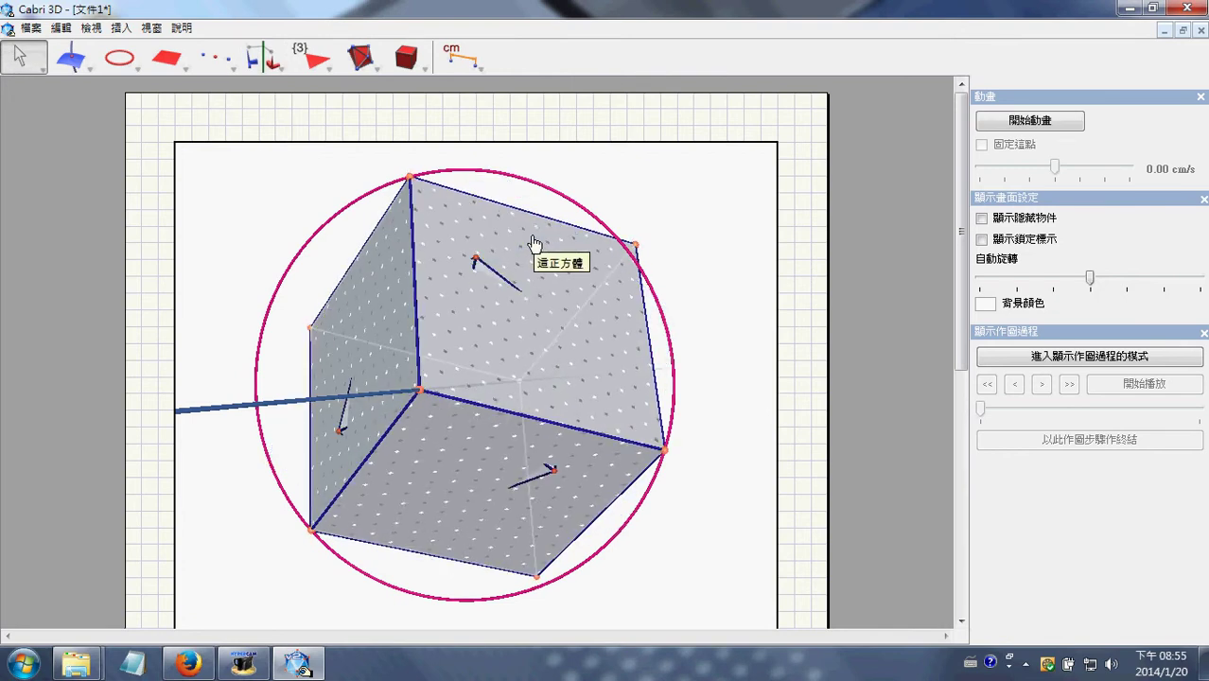
pyautogui.moveTo(533, 245); pyautogui.dragTo(478, 265, button='right')
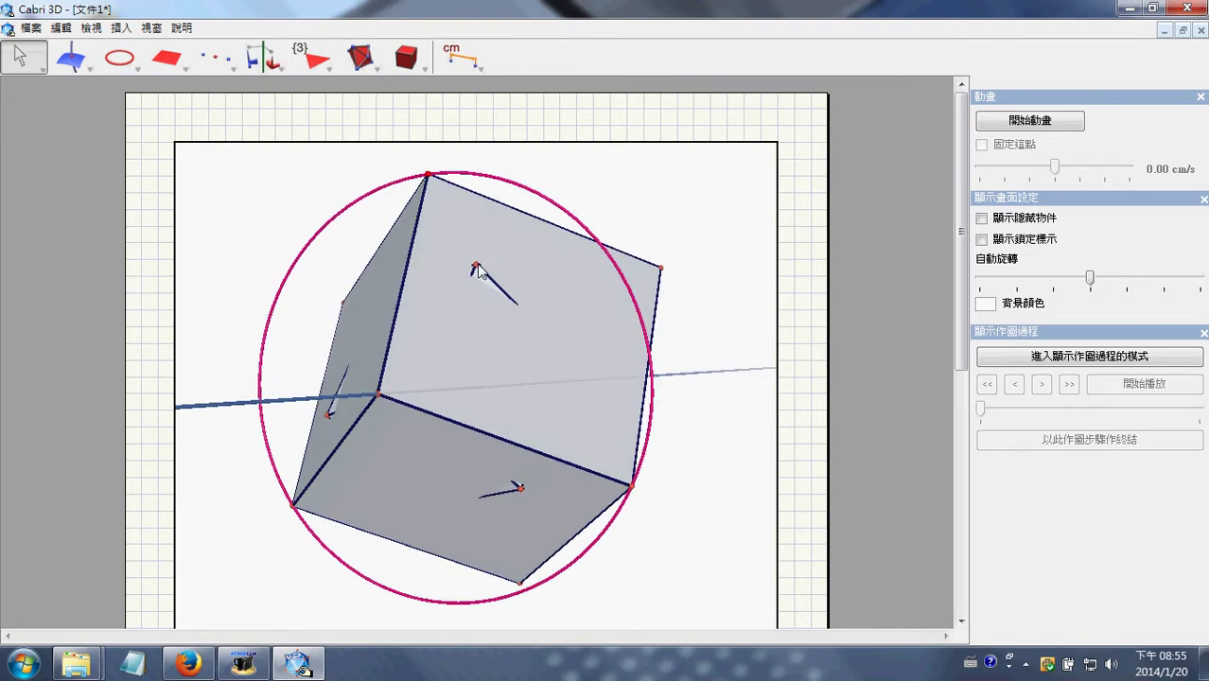
# Step: Construct a pyramid from one face of the rotated cube to the center point, and hide the rotated cube
pyautogui.moveTo(369, 61); pyautogui.dragTo(380, 144)
pyautogui.click(389, 269)
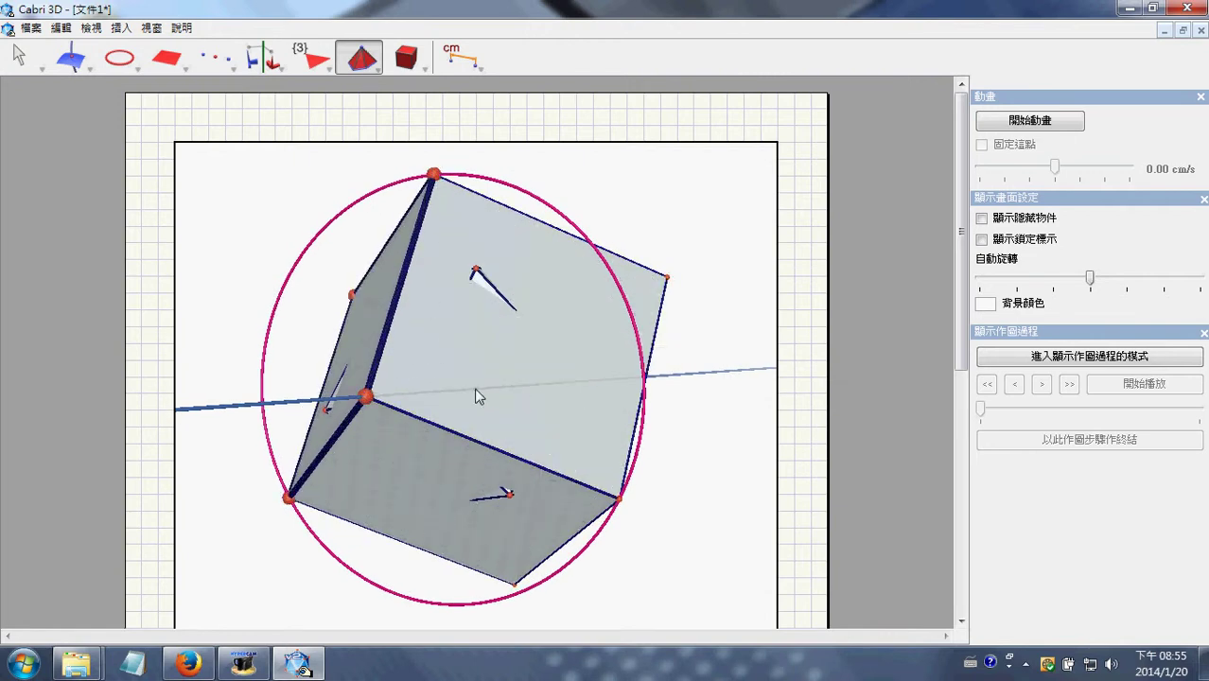
pyautogui.click(520, 254)
pyautogui.hotkey('ctrl', 'm')
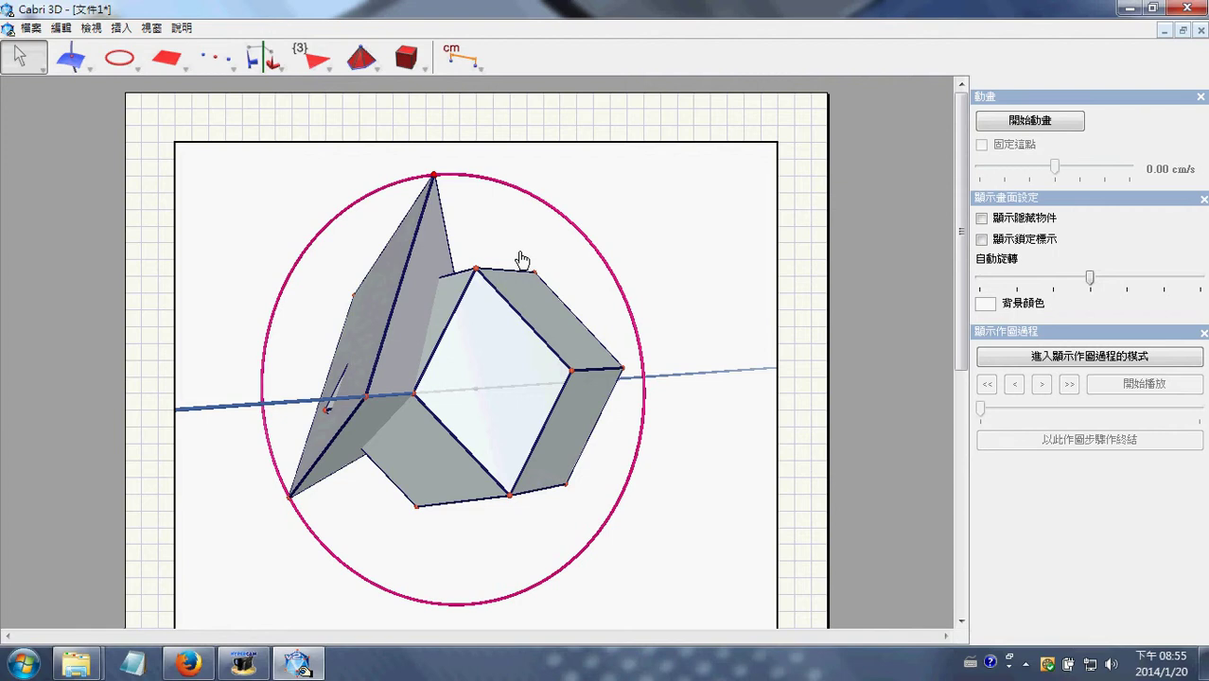
pyautogui.moveTo(499, 281); pyautogui.dragTo(399, 298, button='right')
# Step: Cut the convex polyhedron with side faces of the pyramid, keeping the part on the pyramid's side
pyautogui.moveTo(354, 69); pyautogui.dragTo(380, 201)
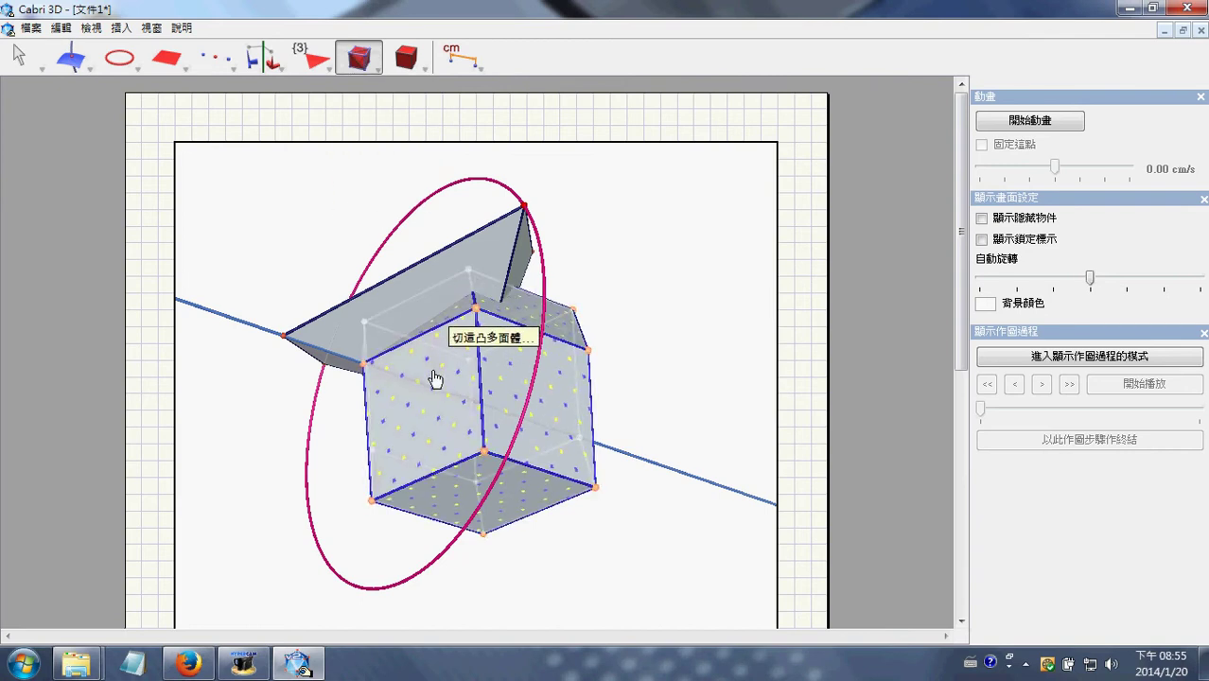
pyautogui.click(442, 324)
pyautogui.click(409, 324)
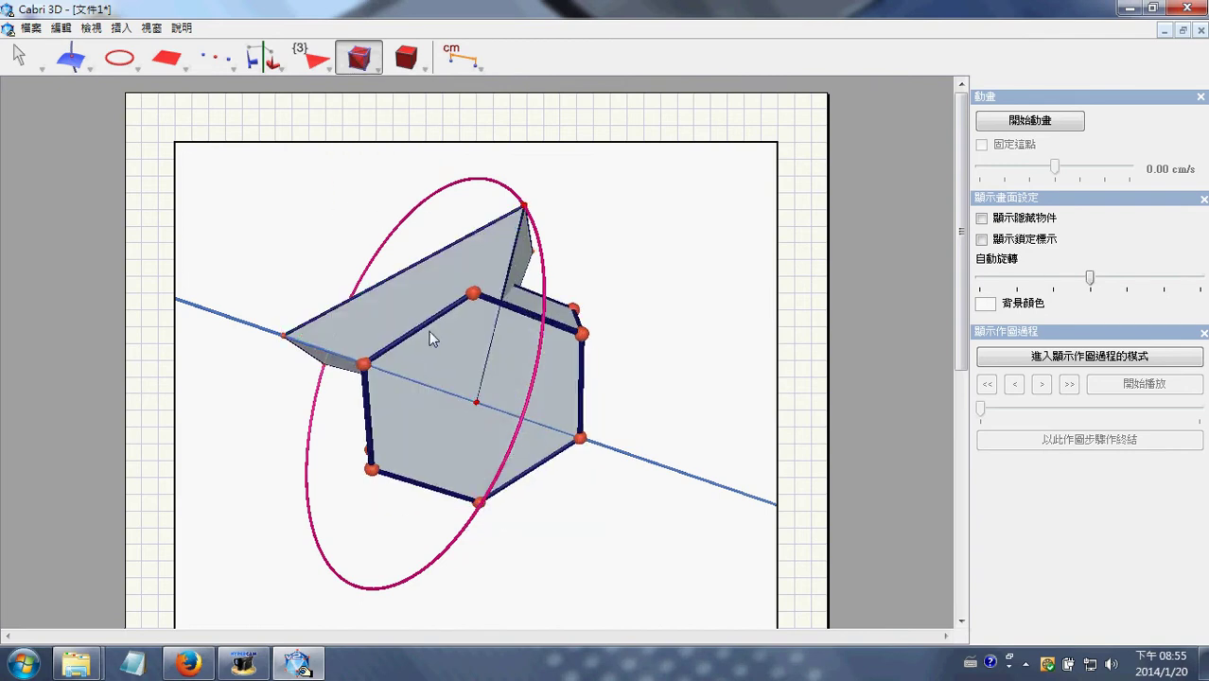
pyautogui.click(438, 423)
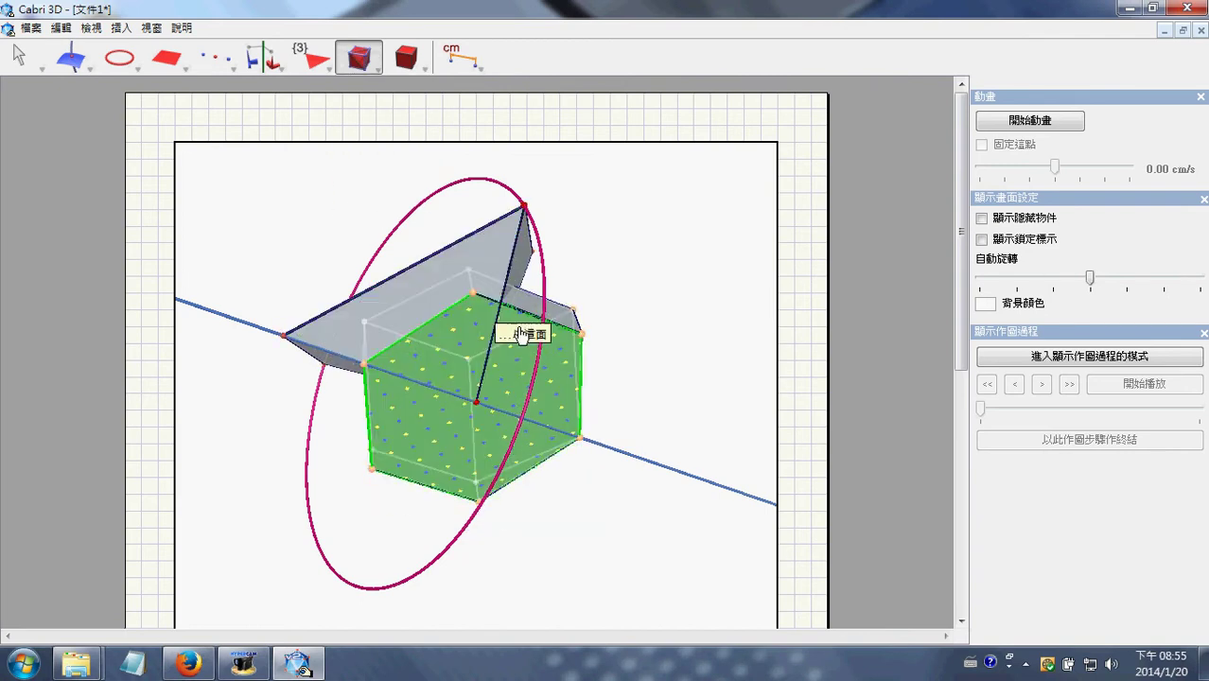
pyautogui.click(524, 275)
pyautogui.moveTo(485, 330); pyautogui.dragTo(553, 275, button='right')
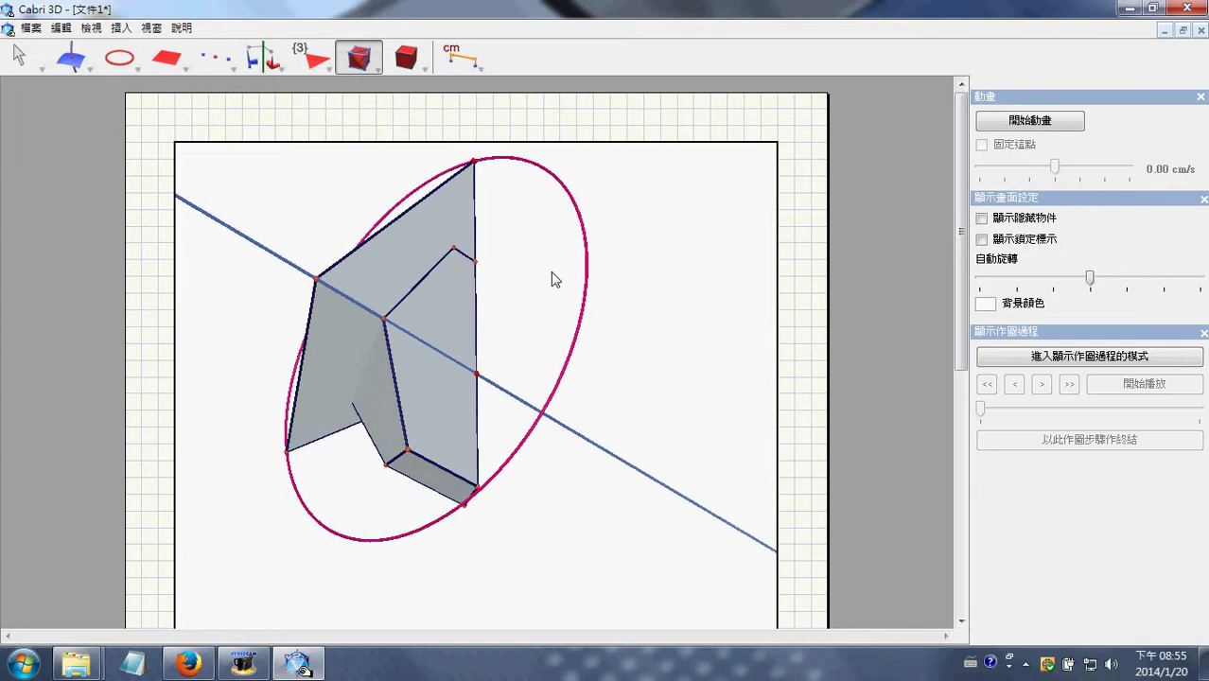
# Step: Cut the remaining polyhedron piece with the pyramid's other side faces, and hide the pyramid
pyautogui.click(431, 409)
pyautogui.click(348, 331)
pyautogui.moveTo(405, 395); pyautogui.dragTo(351, 291, button='right')
pyautogui.click(413, 371)
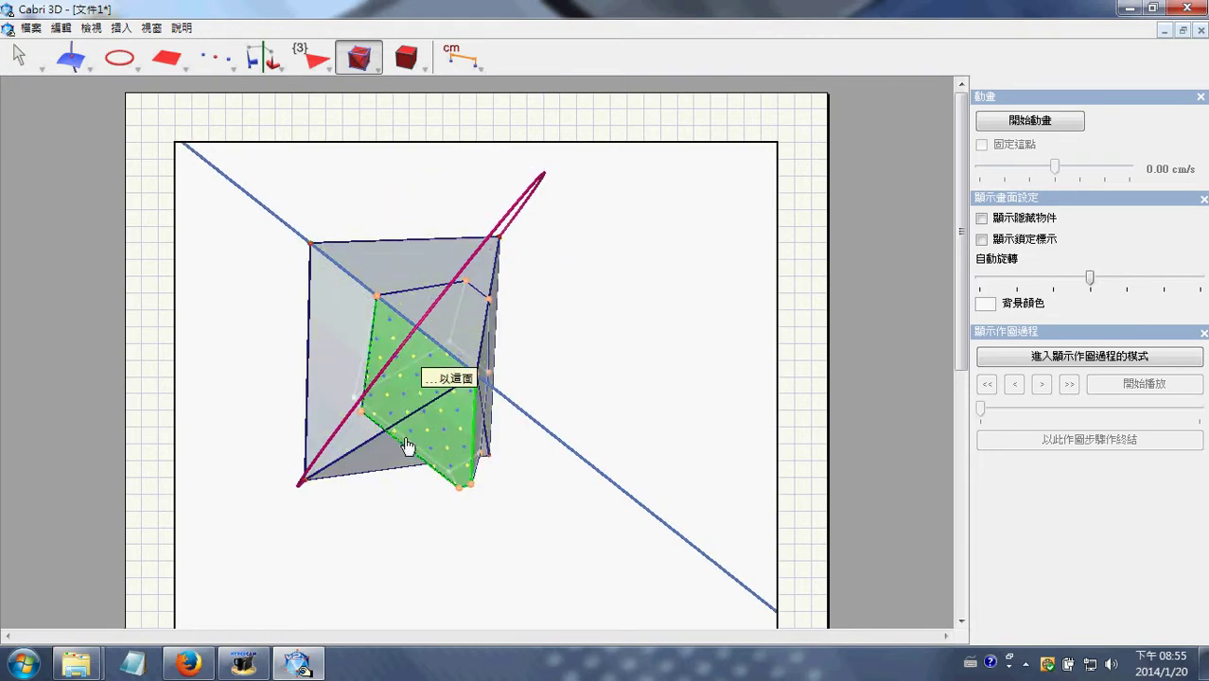
pyautogui.click(386, 449)
pyautogui.moveTo(447, 440); pyautogui.dragTo(384, 431, button='right')
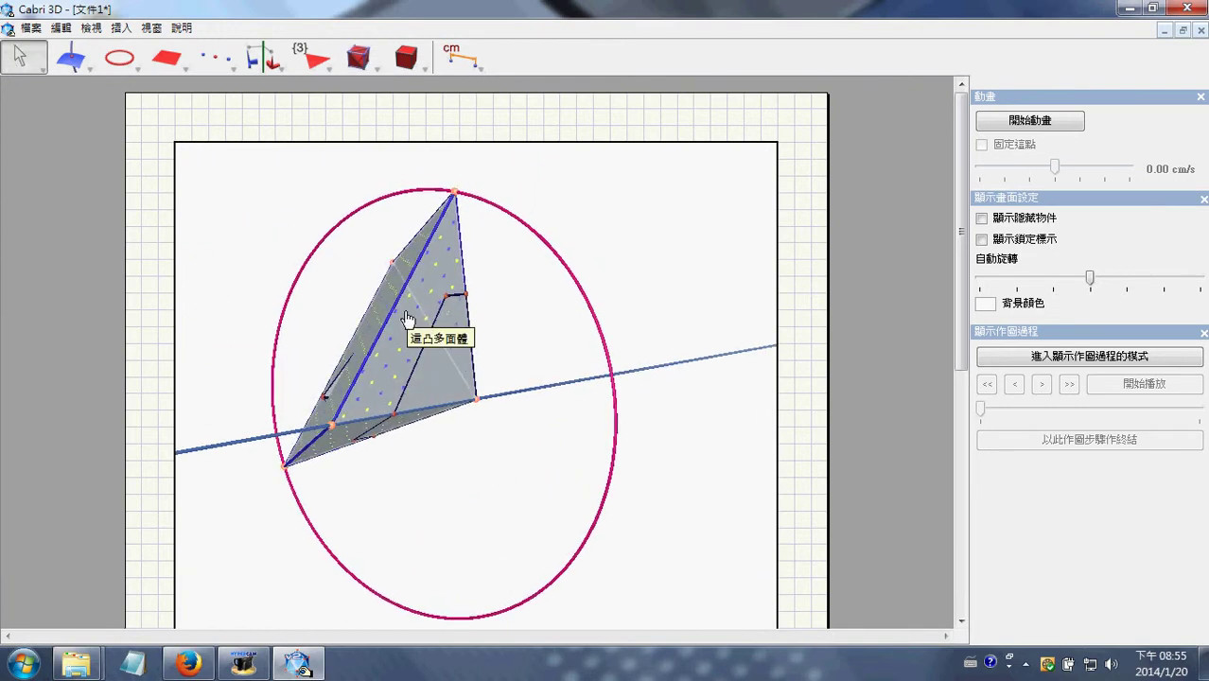
pyautogui.moveTo(407, 319)
pyautogui.mouseDown(button='right')
pyautogui.moveTo(383, 319)
pyautogui.moveTo(383, 351)
pyautogui.moveTo(410, 328)
pyautogui.mouseUp(button='right')
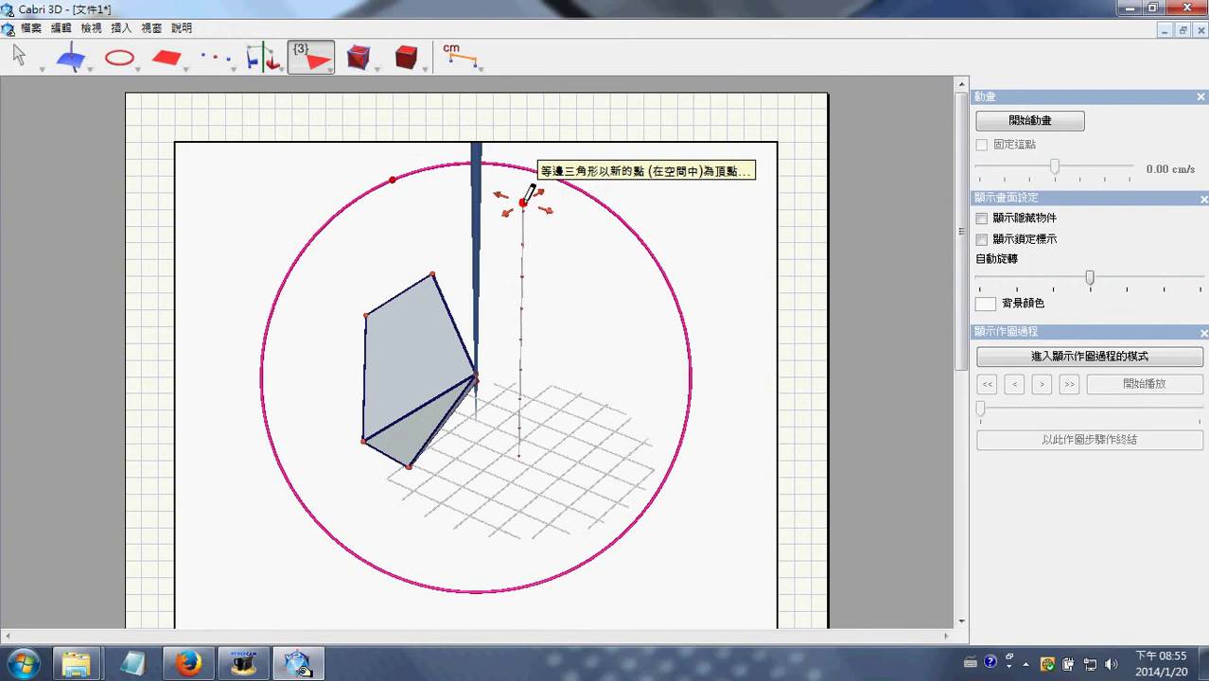
# Step: Construct an equilateral triangle around the diagonal line and move it along the line, clear of the cut piece
pyautogui.click(524, 202)
pyautogui.click(480, 204)
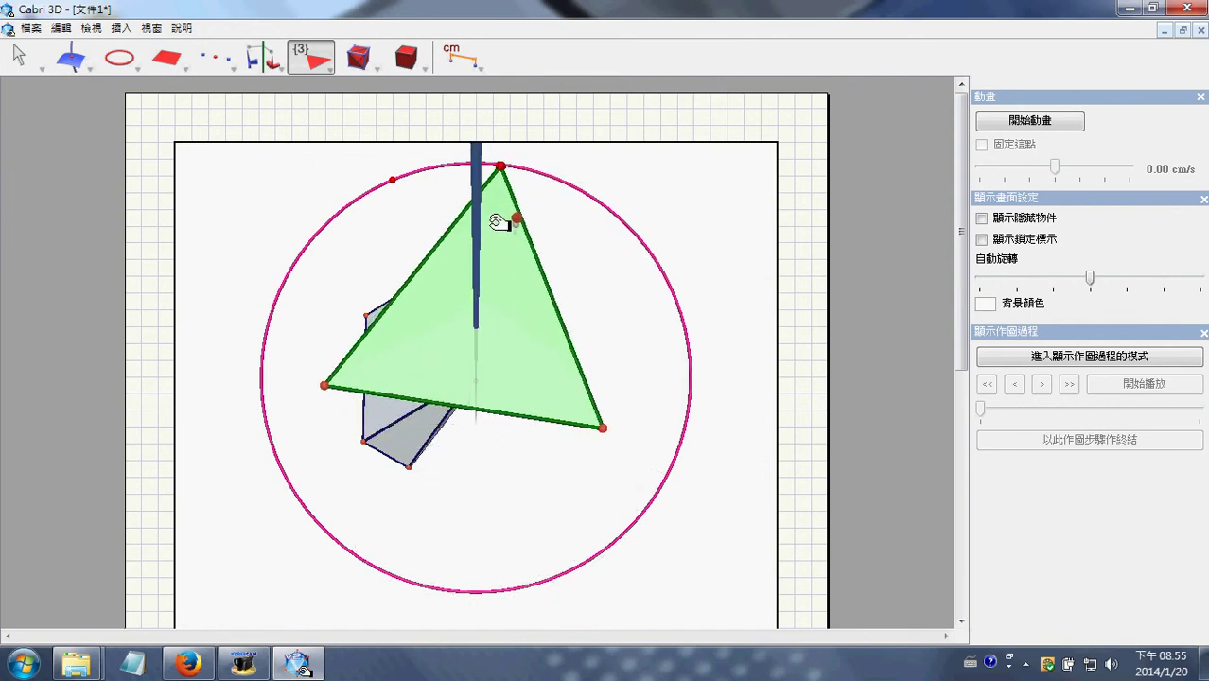
pyautogui.click(498, 218)
pyautogui.click(16, 57)
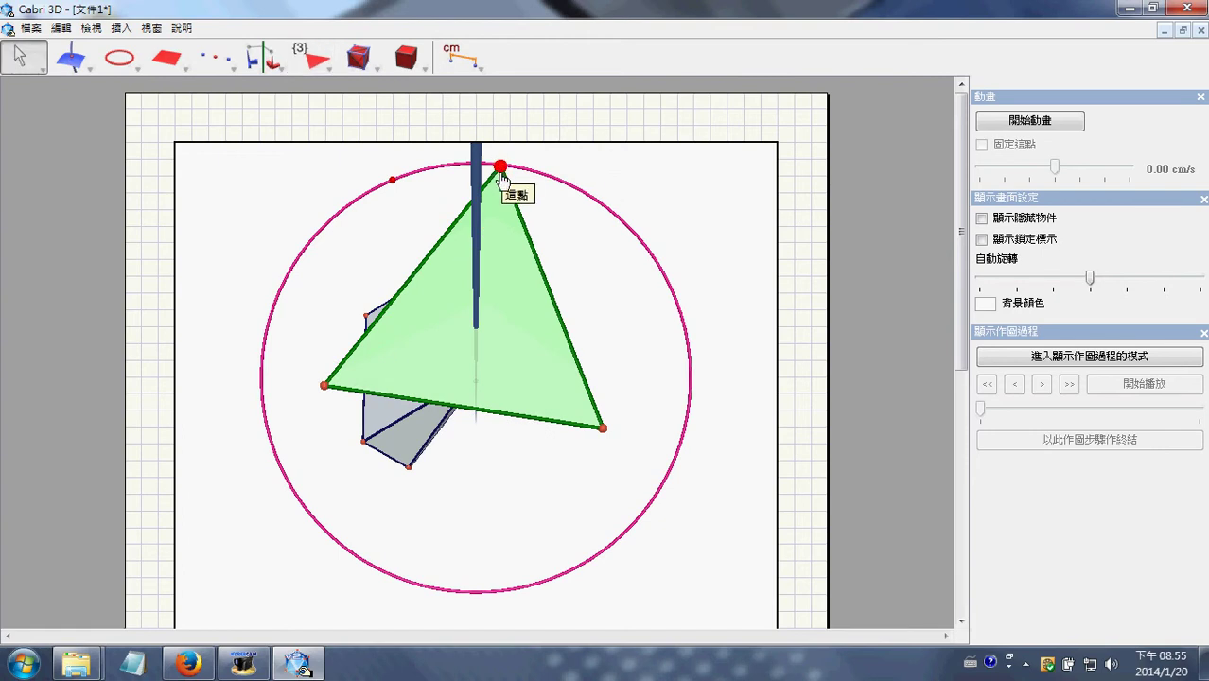
pyautogui.moveTo(499, 170); pyautogui.dragTo(494, 232)
pyautogui.moveTo(499, 290)
pyautogui.mouseDown(button='right')
pyautogui.moveTo(480, 249)
pyautogui.moveTo(483, 276)
pyautogui.mouseUp(button='right')
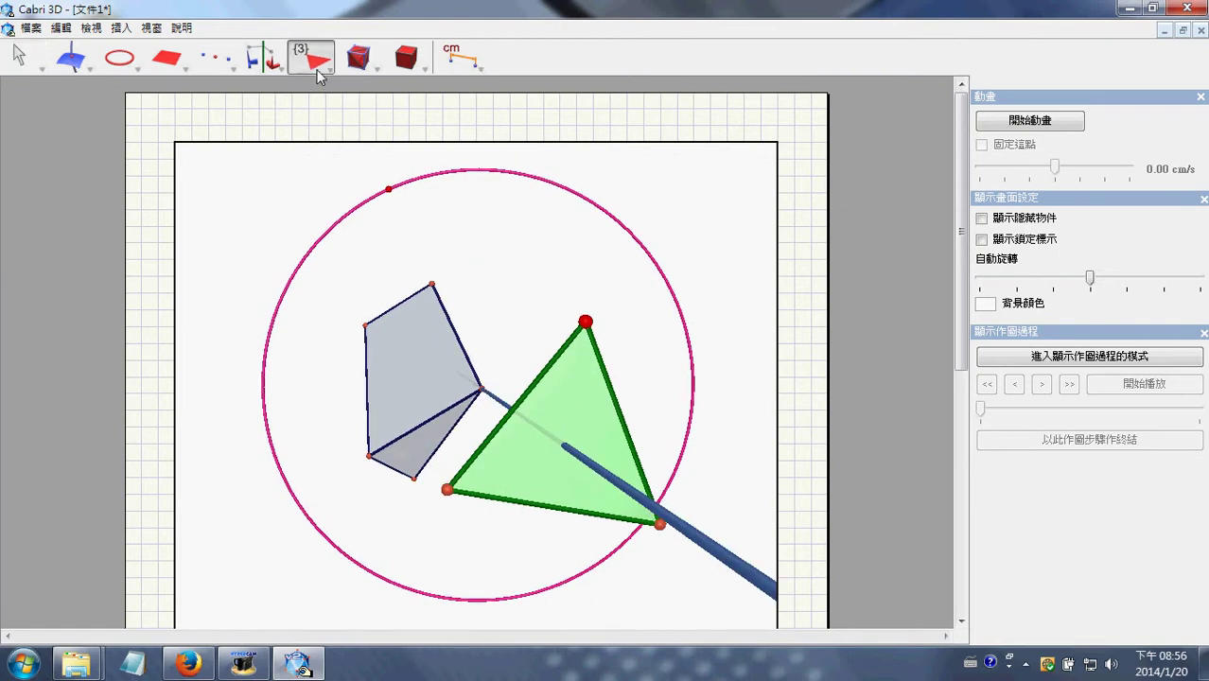
# Step: Rotate the cut piece twice about the diagonal line, using successive vertices of the equilateral triangle as the rotation, and hide the triangle
pyautogui.click(269, 62)
pyautogui.click(297, 168)
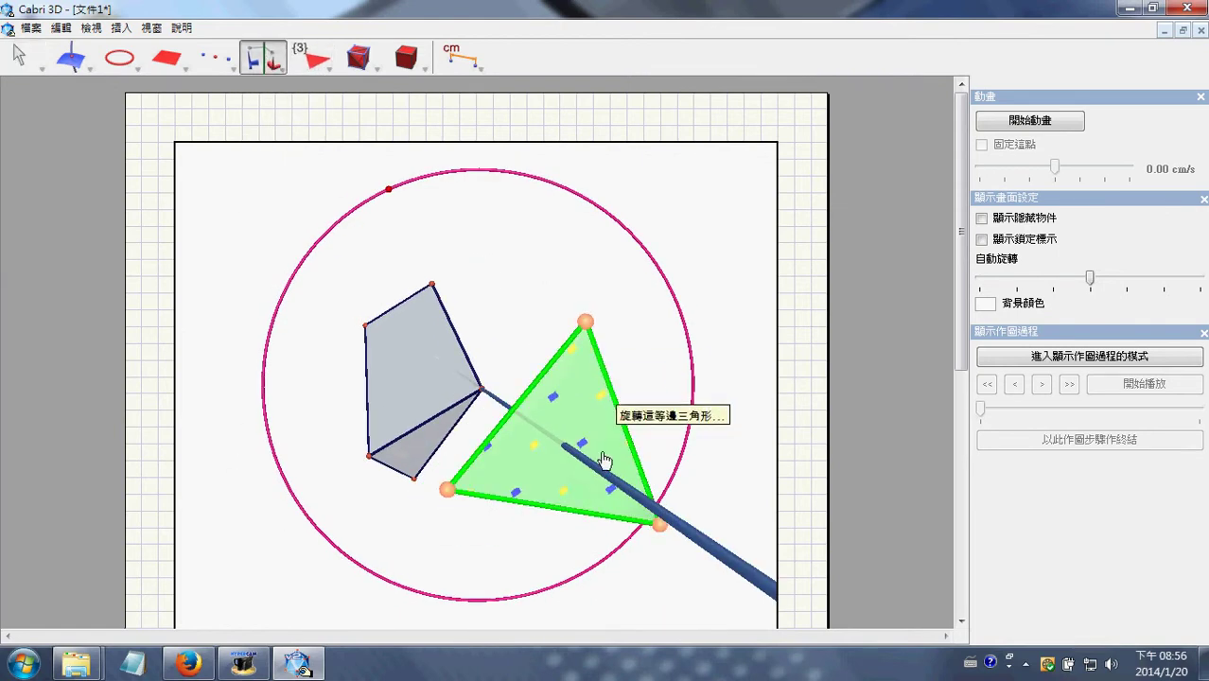
pyautogui.click(417, 362)
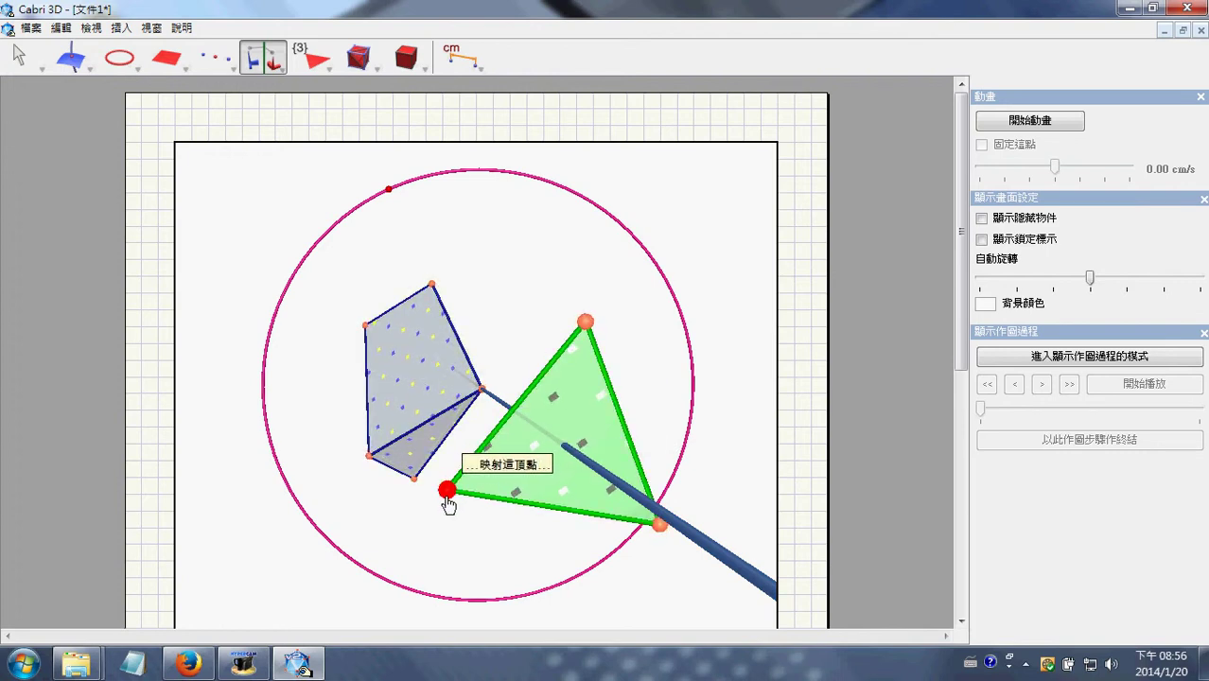
pyautogui.click(448, 491)
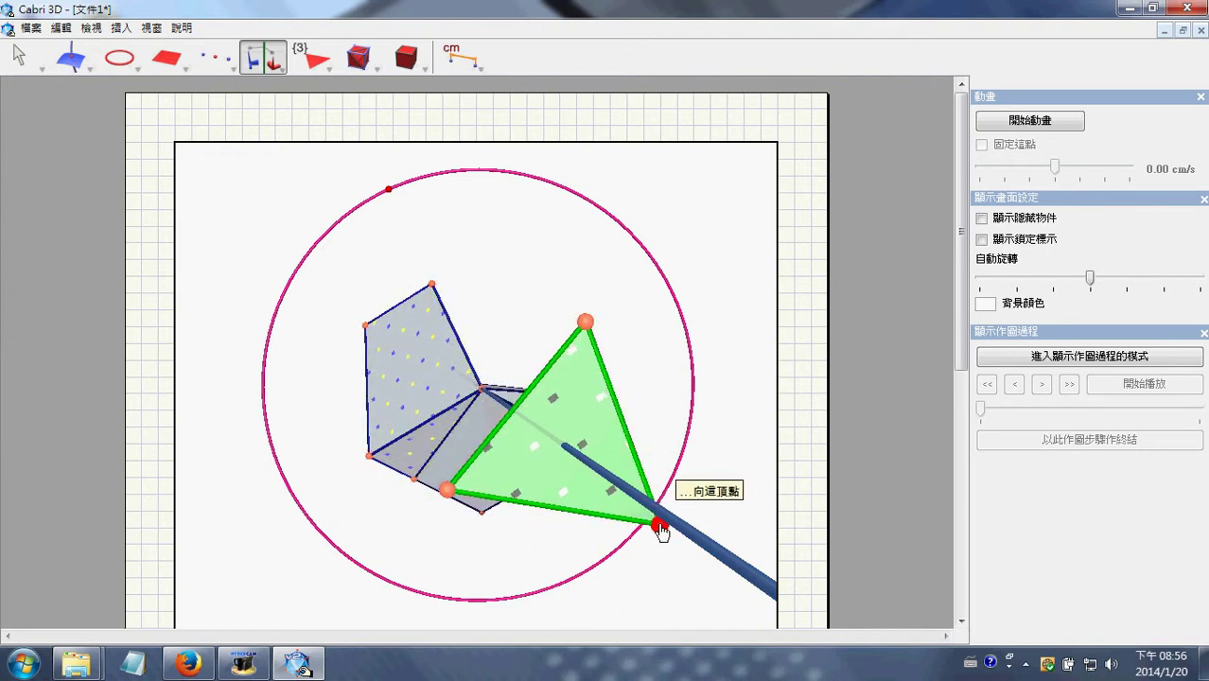
pyautogui.click(660, 524)
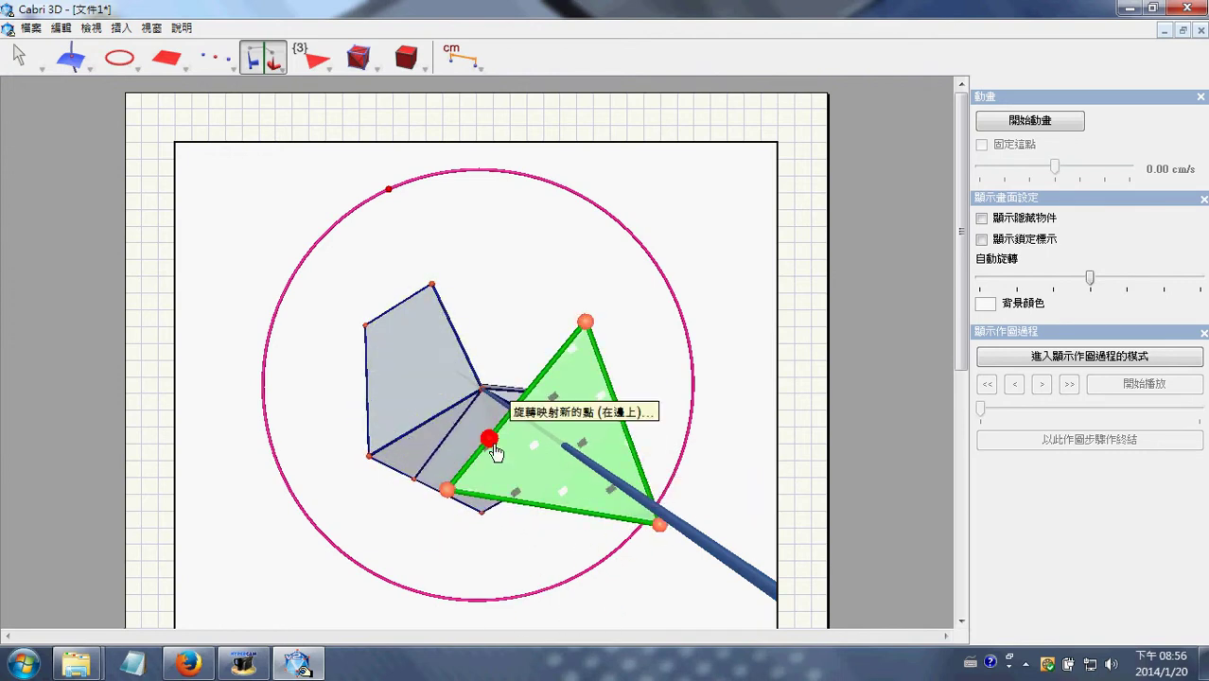
pyautogui.click(661, 528)
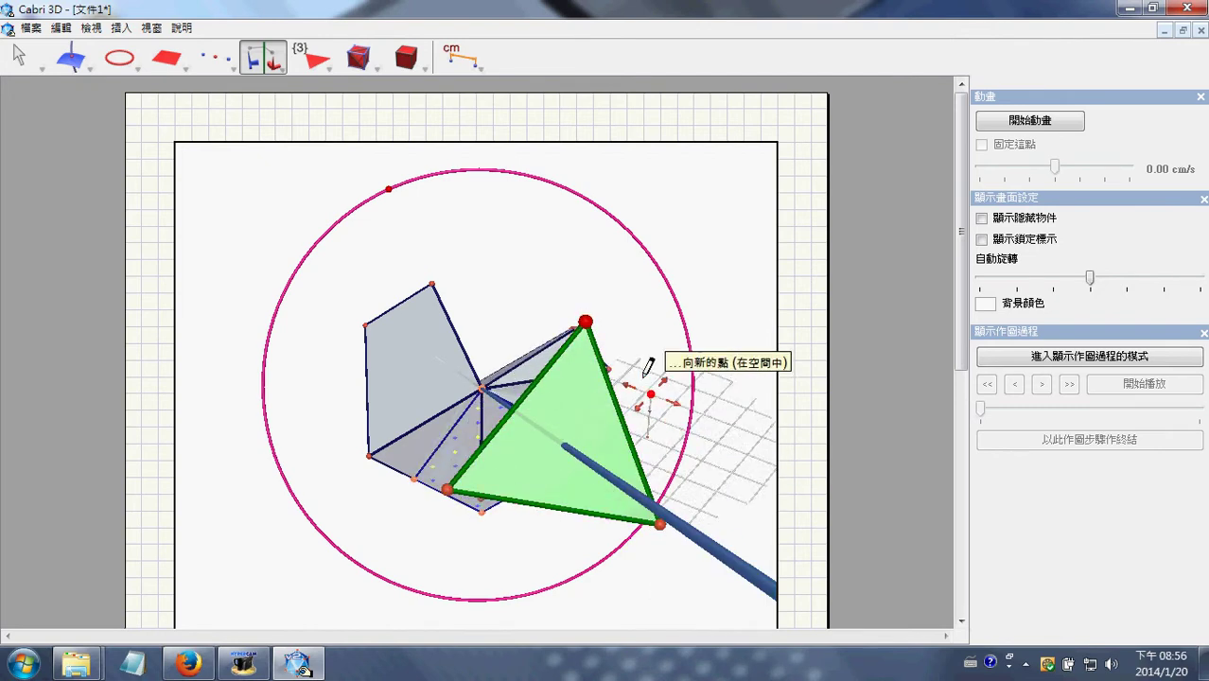
pyautogui.click(587, 327)
pyautogui.moveTo(581, 317); pyautogui.dragTo(322, 220, button='right')
# Step: Reflect the three cut pieces through the center point with central symmetry to complete the opposite half of the solid
pyautogui.click(264, 58)
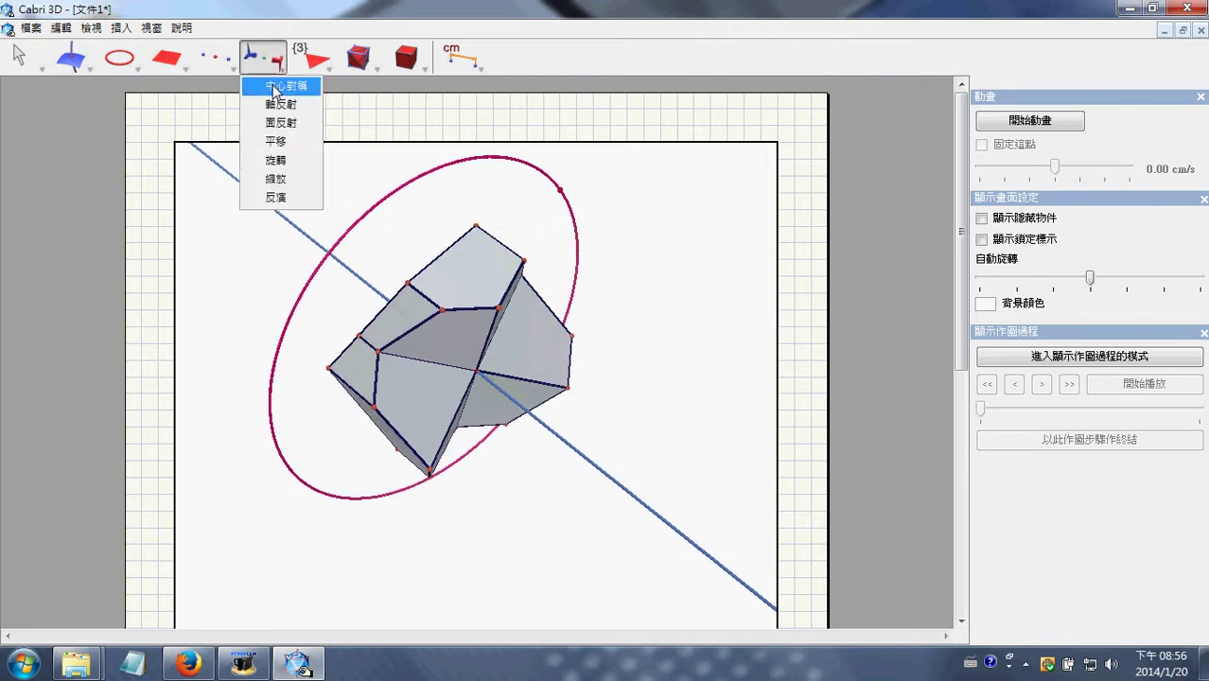
pyautogui.click(272, 89)
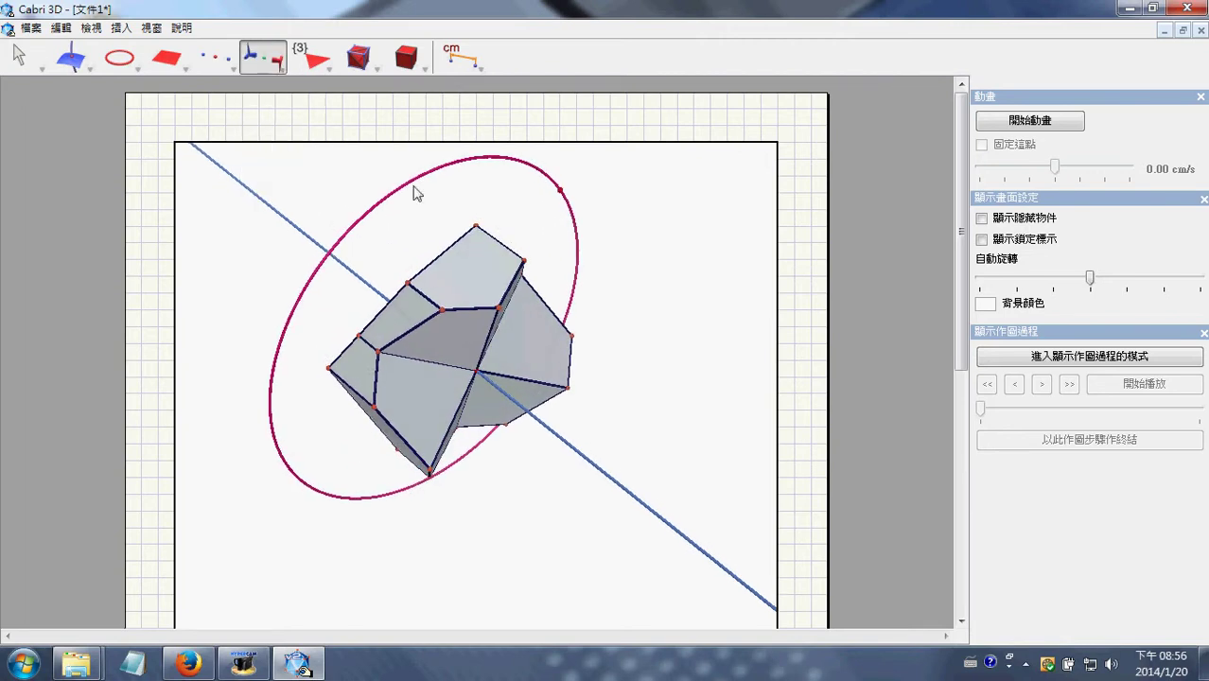
pyautogui.click(476, 375)
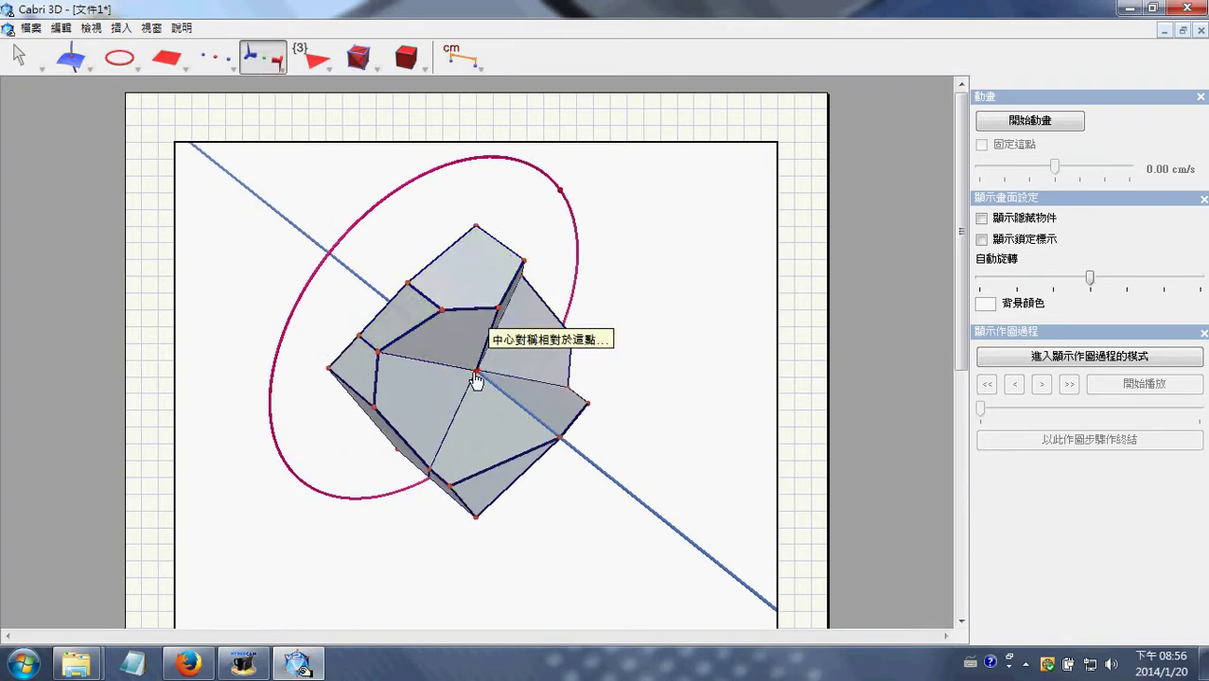
pyautogui.click(475, 372)
pyautogui.click(523, 355)
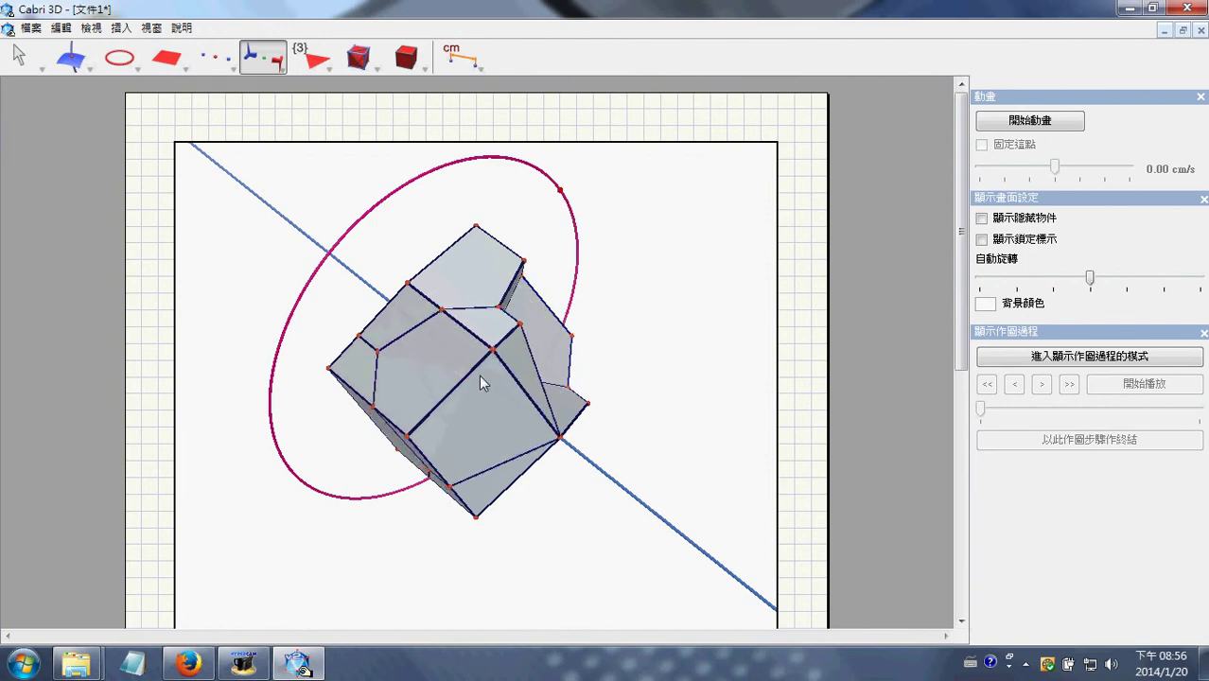
pyautogui.moveTo(426, 392); pyautogui.dragTo(359, 401, button='right')
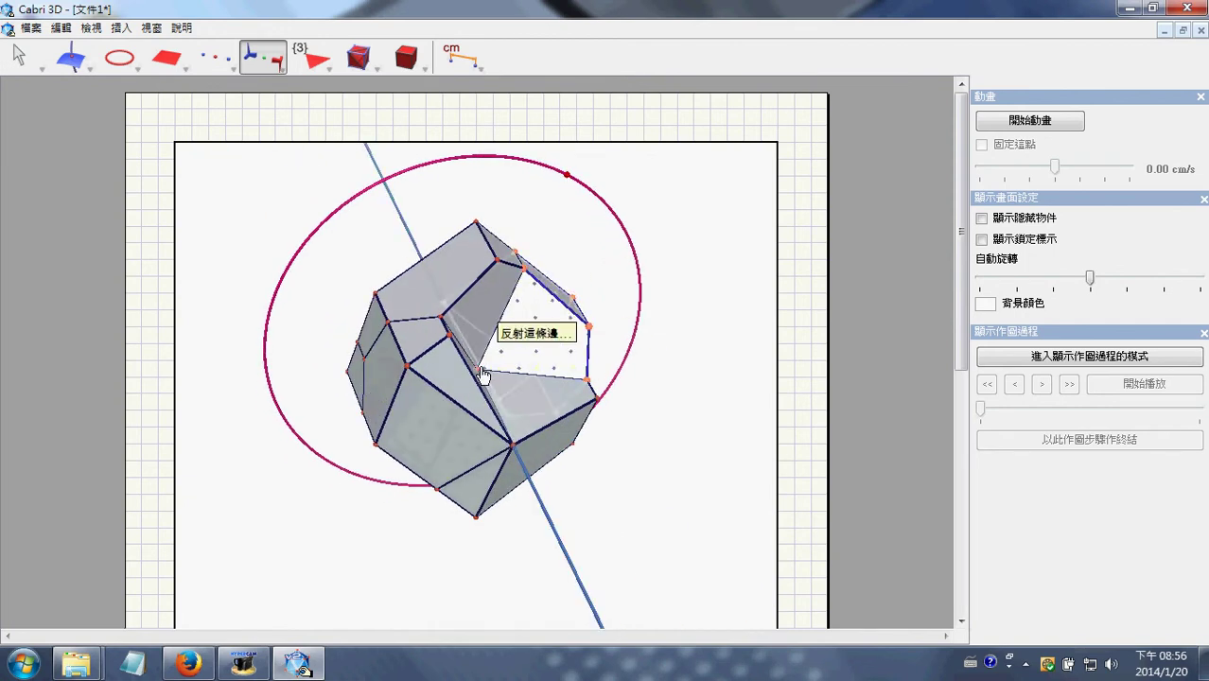
pyautogui.click(478, 369)
pyautogui.moveTo(492, 380); pyautogui.dragTo(582, 322, button='right')
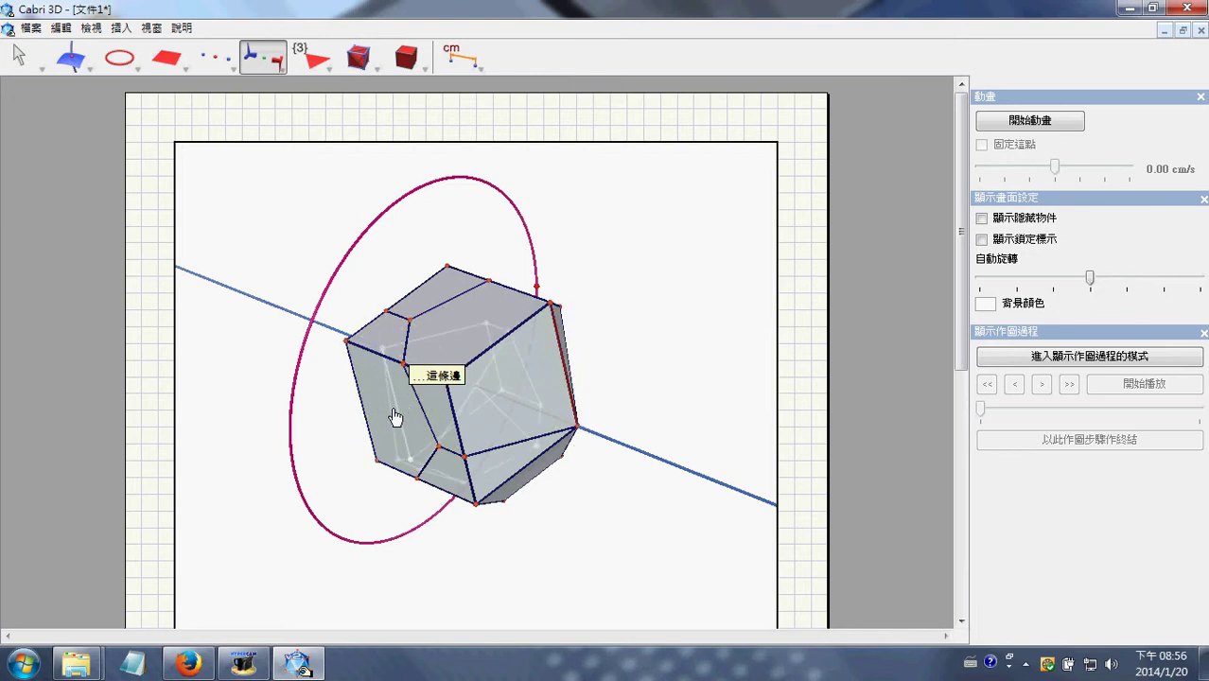
# Step: Display the construction's hidden objects and leave the central symmetry command
pyautogui.moveTo(507, 414); pyautogui.dragTo(336, 620, button='right')
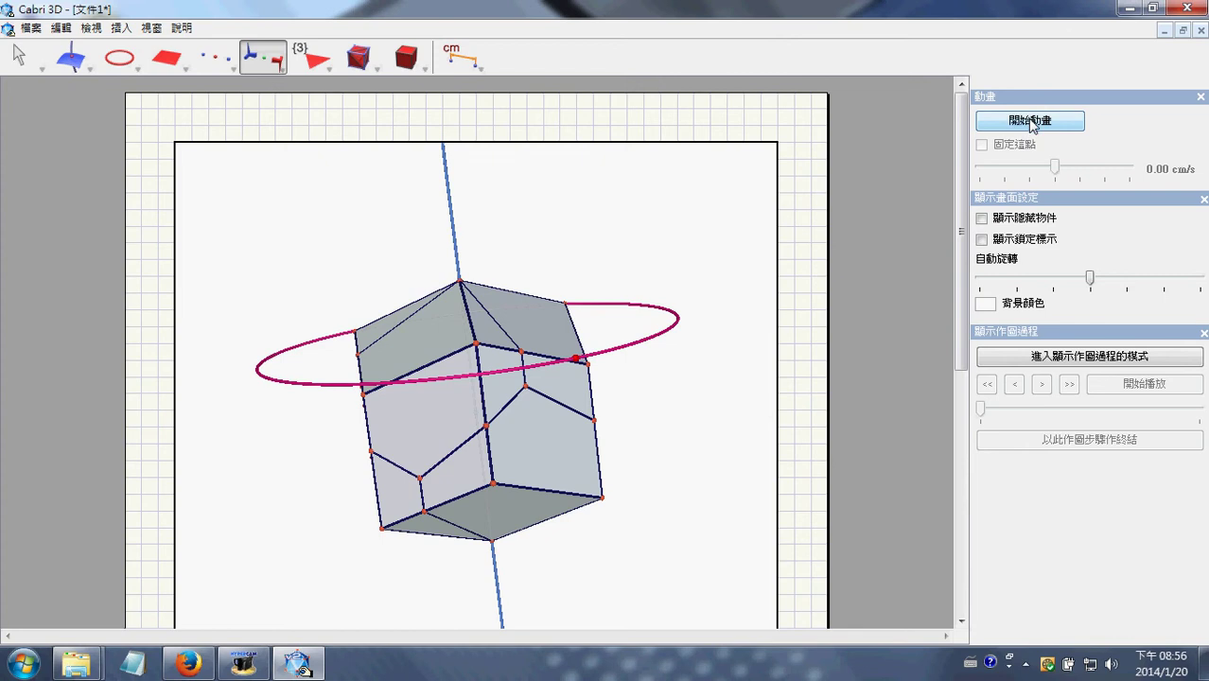
pyautogui.click(982, 220)
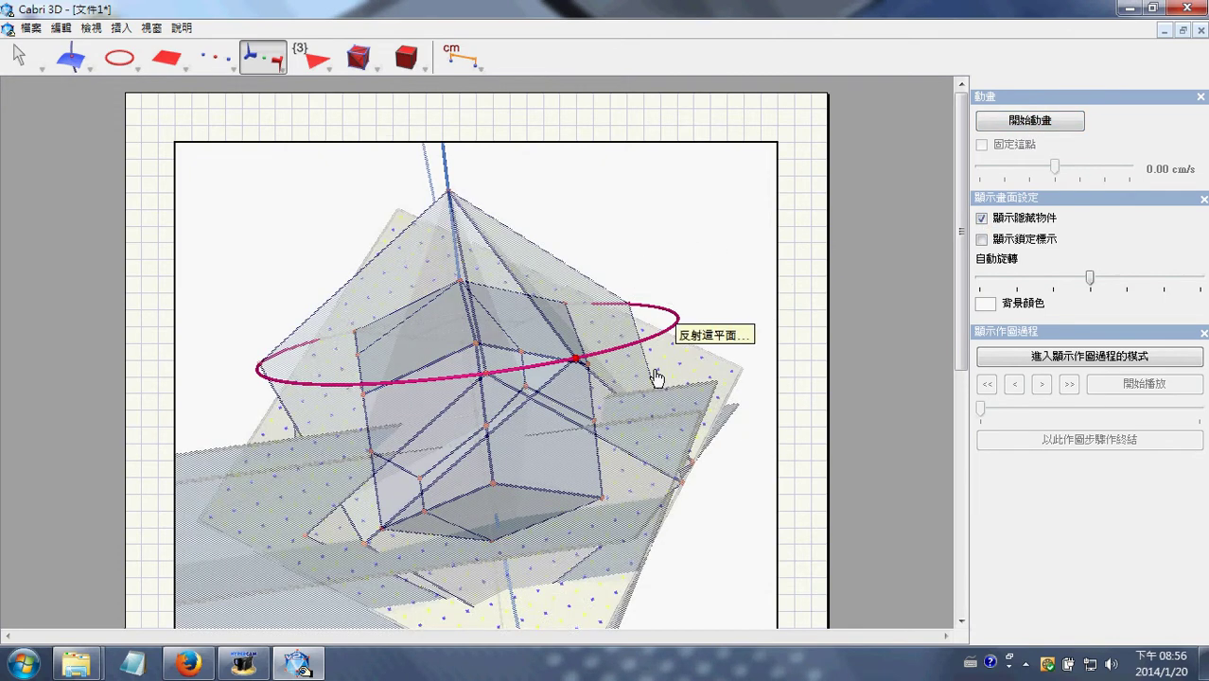
pyautogui.moveTo(580, 378); pyautogui.dragTo(421, 338, button='right')
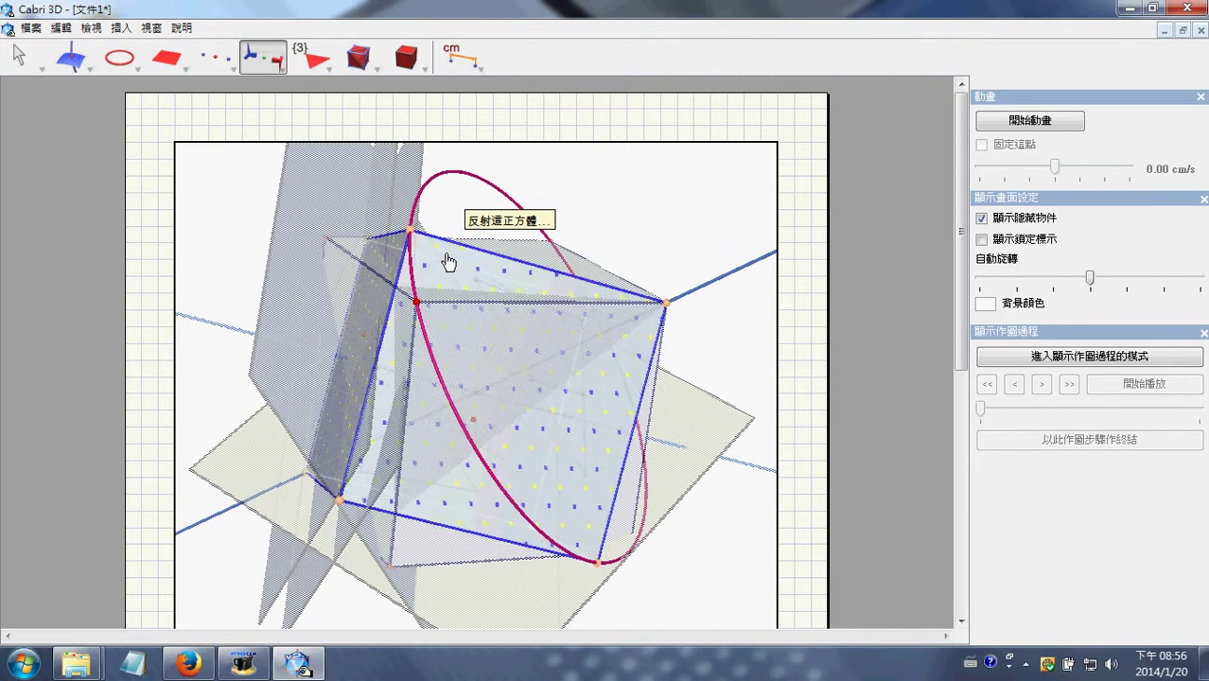
pyautogui.click(450, 262)
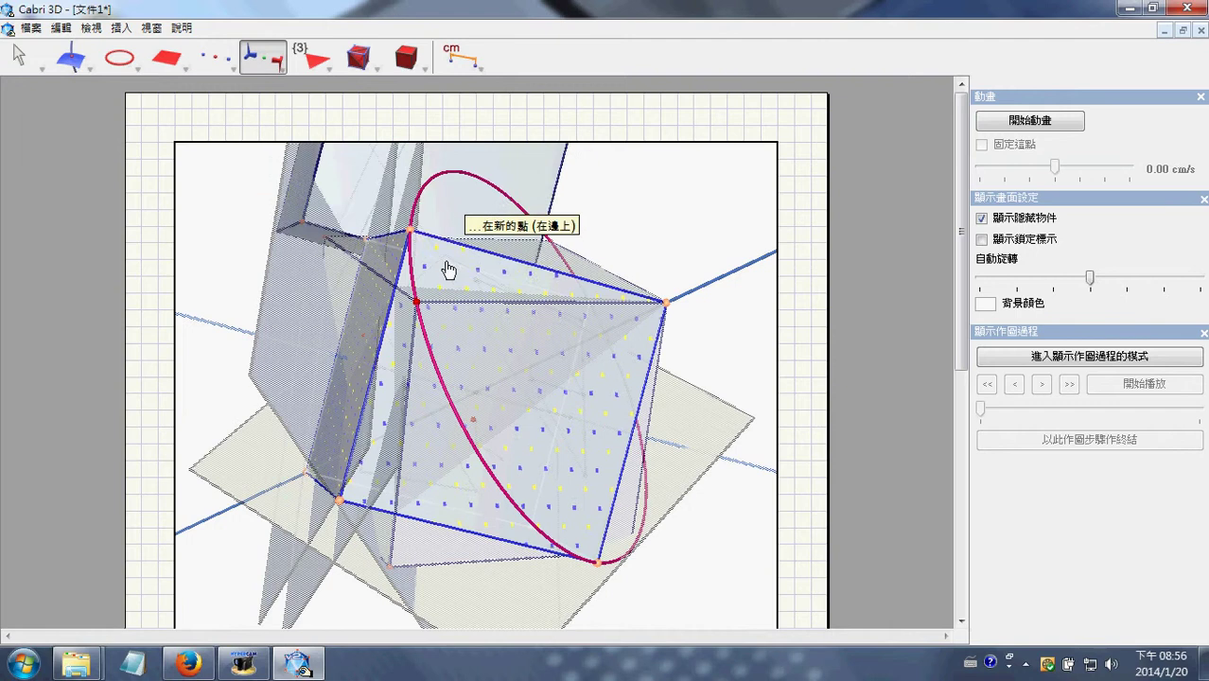
pyautogui.click(16, 57)
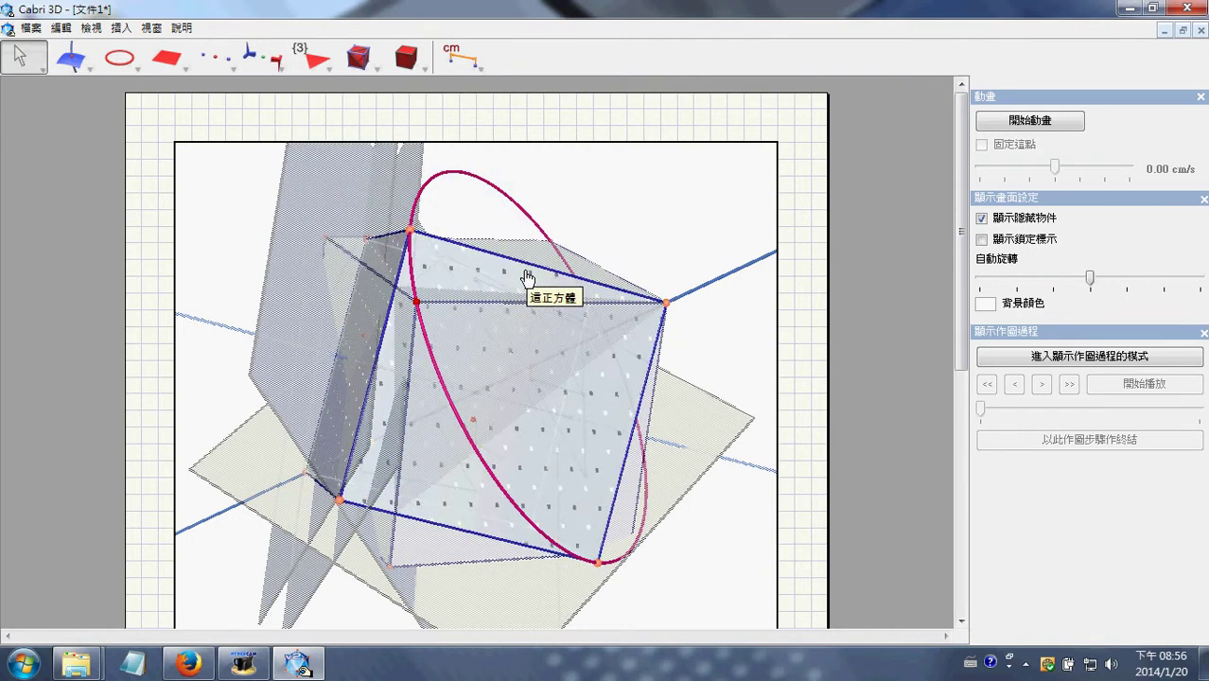
# Step: Animate the control point on the circle at 1.75 cm/s so it turns the rotating cube, and stop the animation
pyautogui.moveTo(769, 273); pyautogui.dragTo(475, 266, button='right')
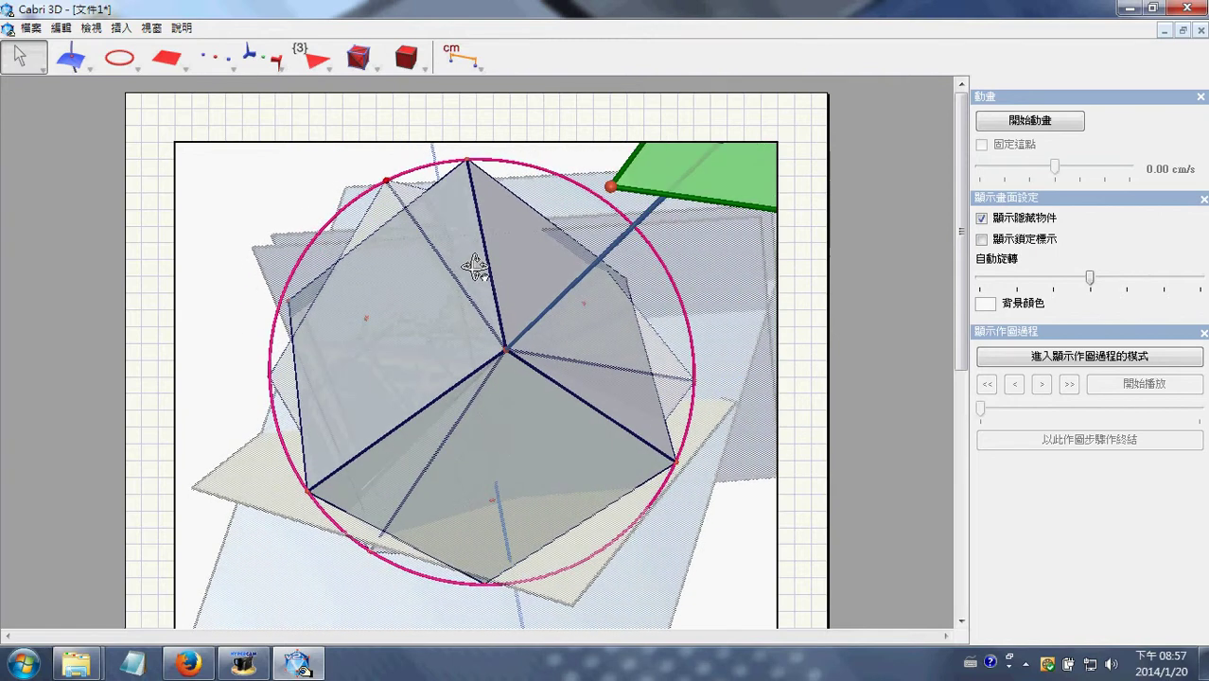
pyautogui.click(471, 166)
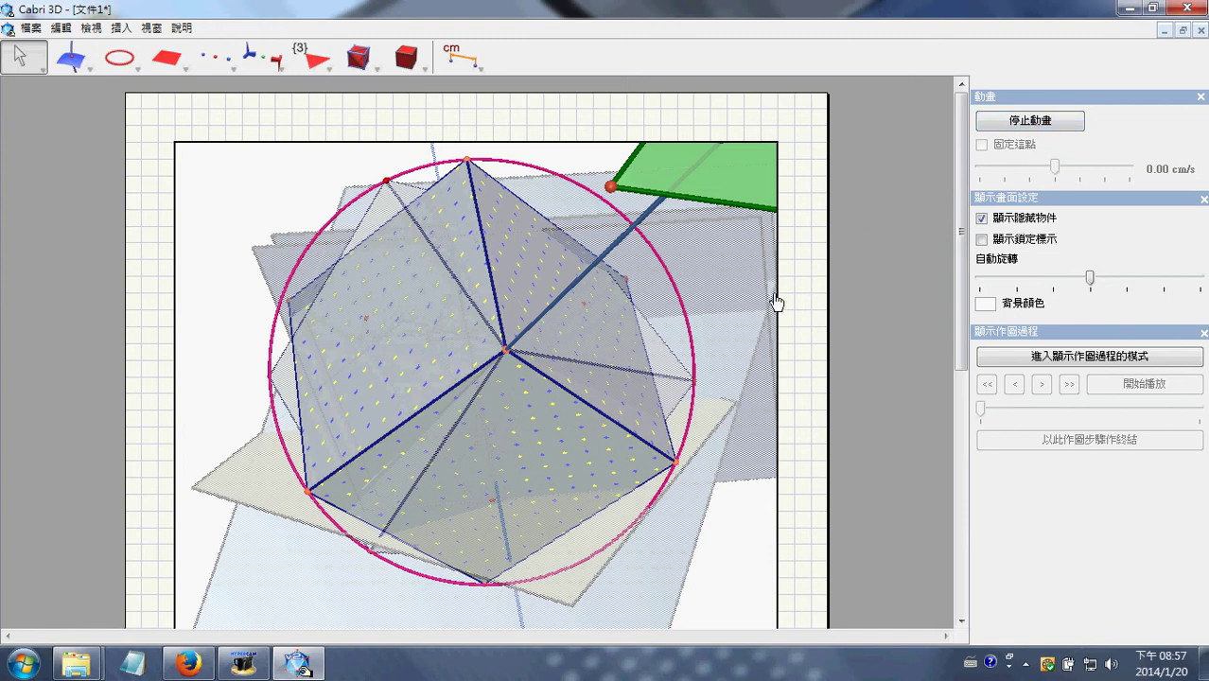
pyautogui.moveTo(665, 396); pyautogui.dragTo(607, 375, button='right')
pyautogui.click(411, 169)
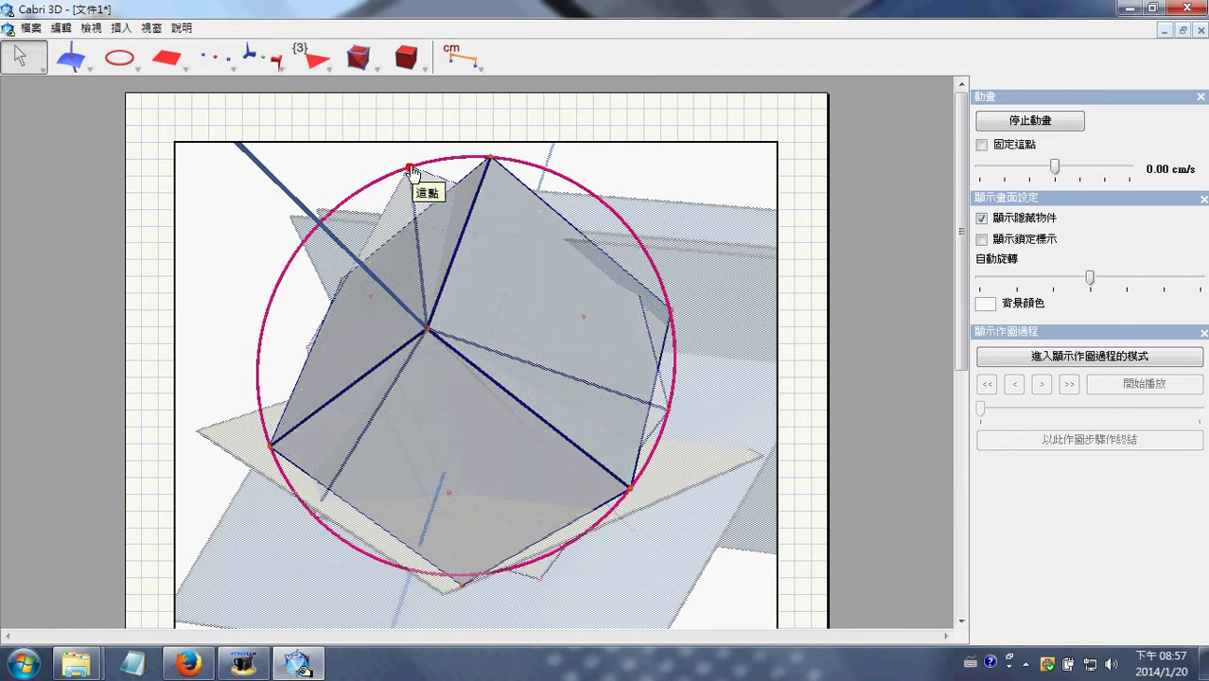
pyautogui.moveTo(1056, 169); pyautogui.dragTo(1066, 169)
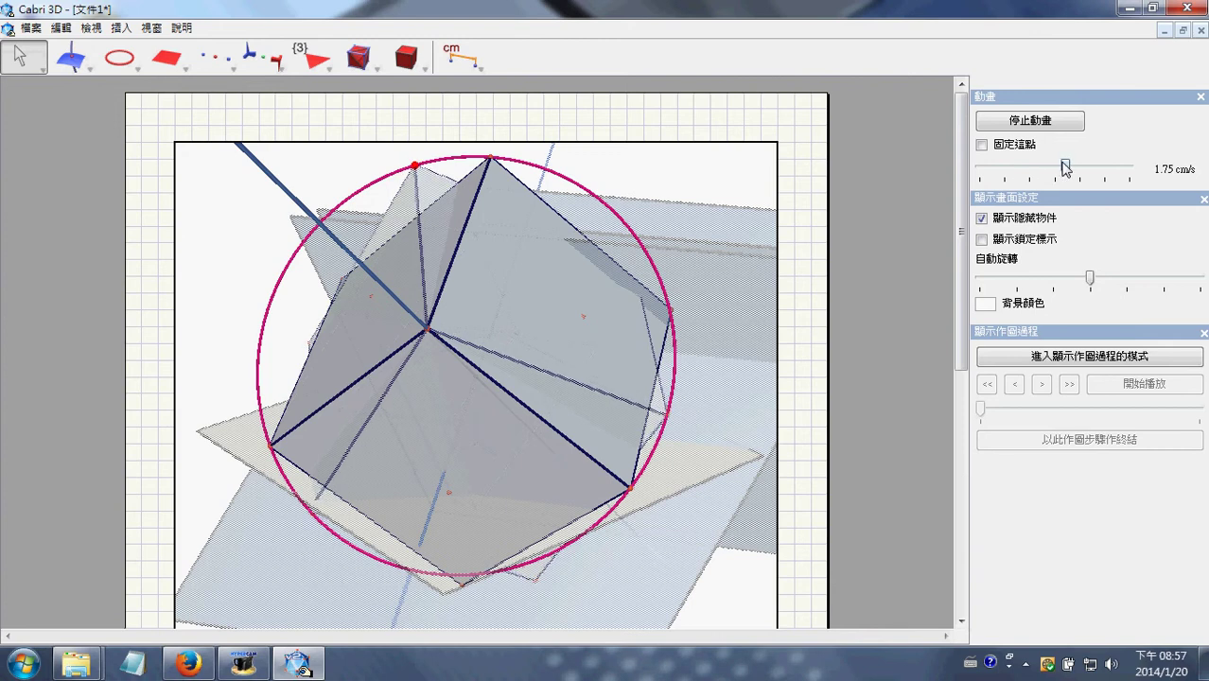
pyautogui.click(1044, 121)
# Step: Hide the fixed cube, unhide the cube driven by the circle point, and turn off the display of hidden objects
pyautogui.click(464, 203)
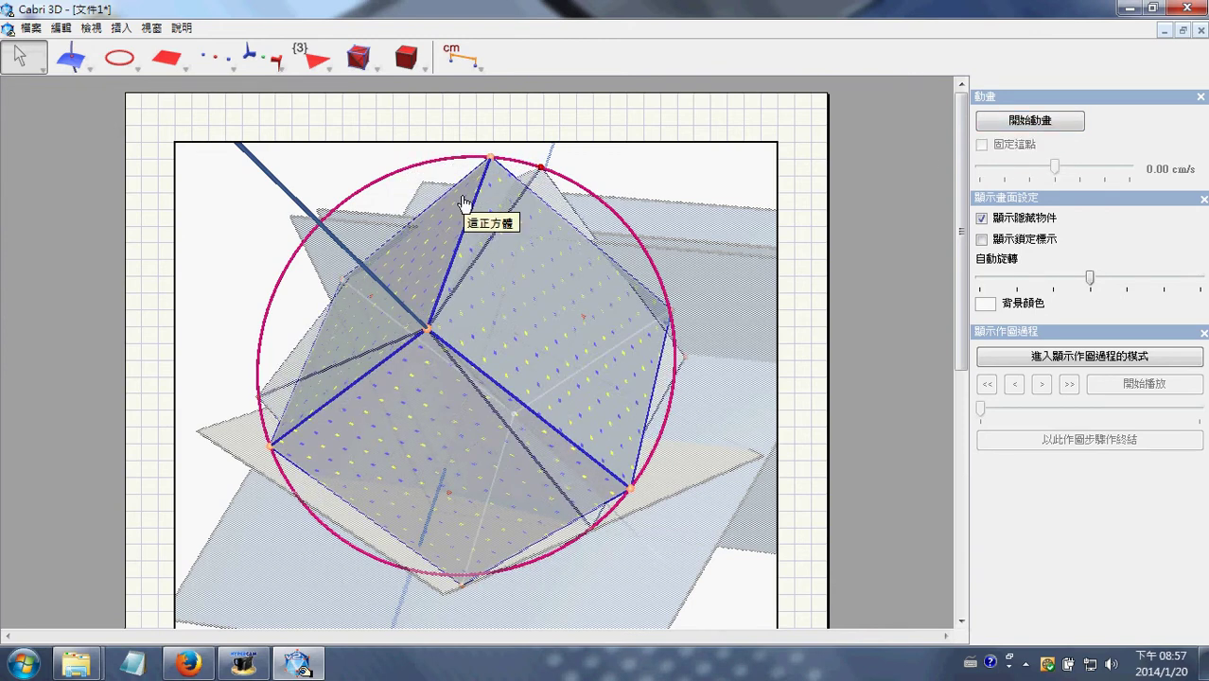
pyautogui.hotkey('ctrl', 'm')
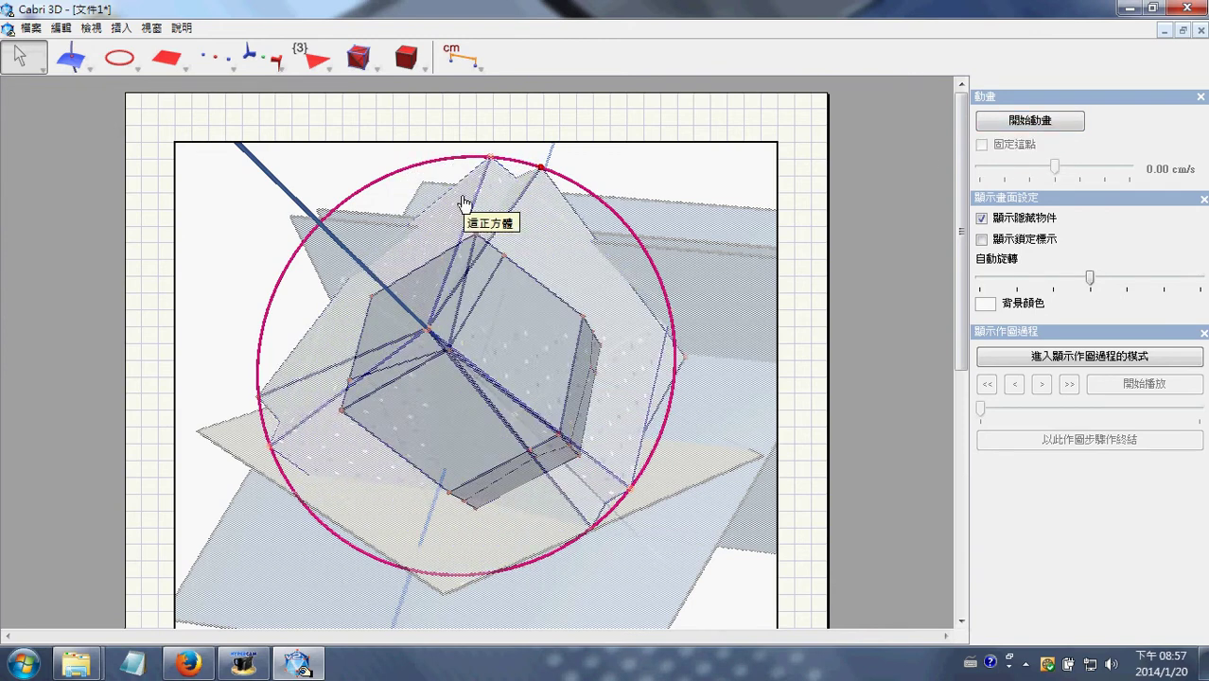
pyautogui.click(545, 197)
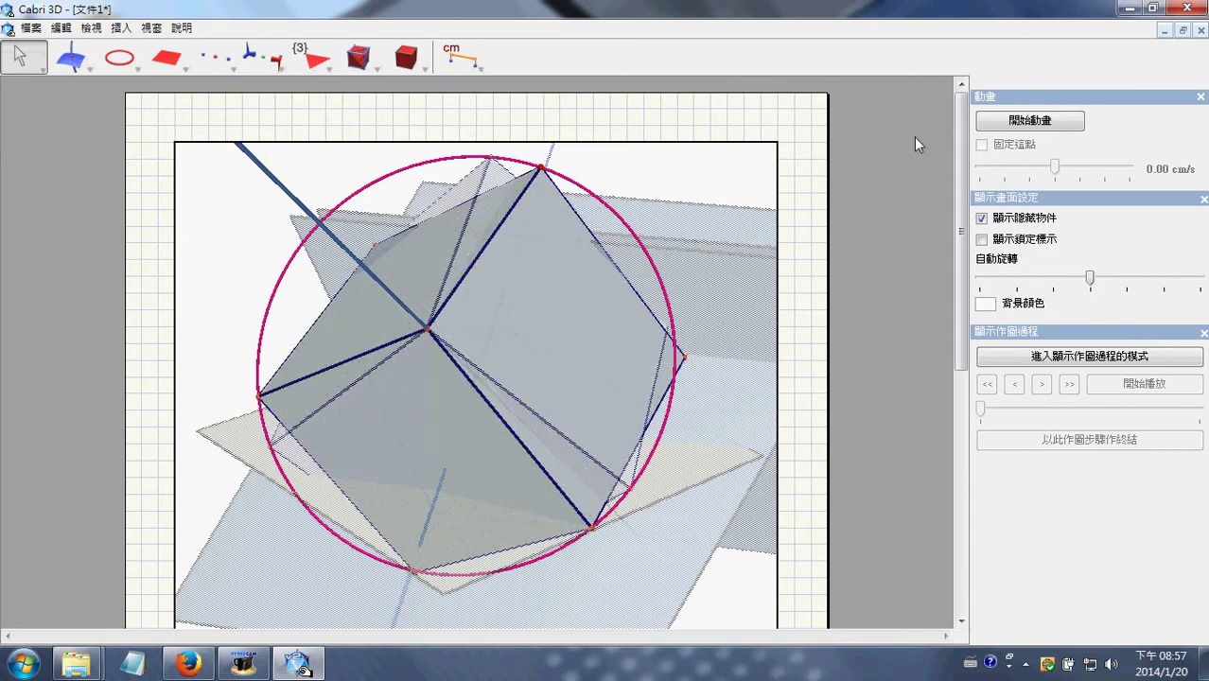
pyautogui.click(1029, 121)
pyautogui.click(1029, 121)
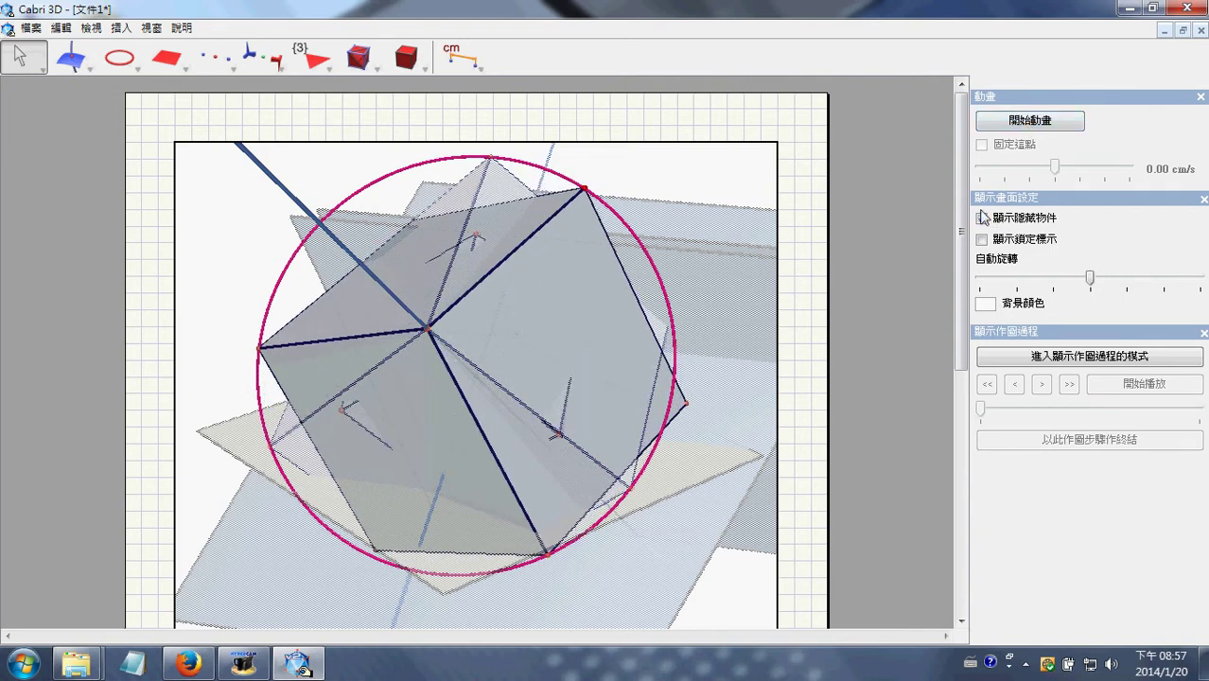
pyautogui.click(982, 219)
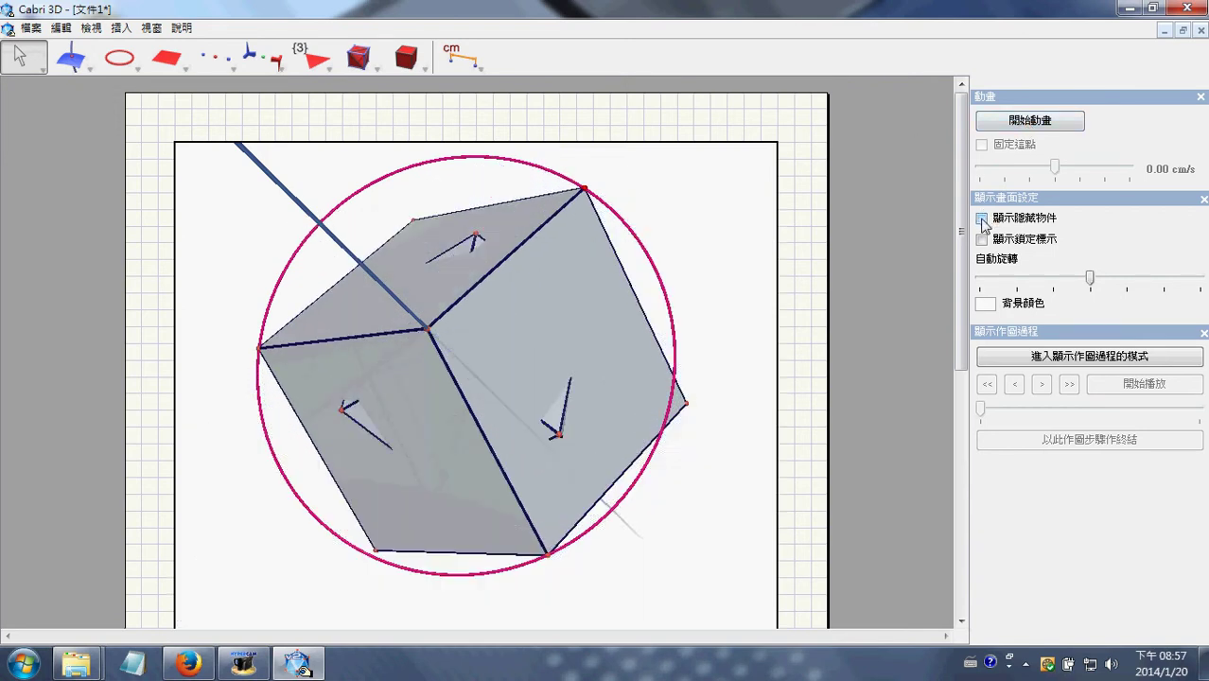
# Step: Set the rotating cube's face style to transparent and run the animation briefly to check the dissection
pyautogui.rightClick(583, 204)
pyautogui.moveTo(676, 365)
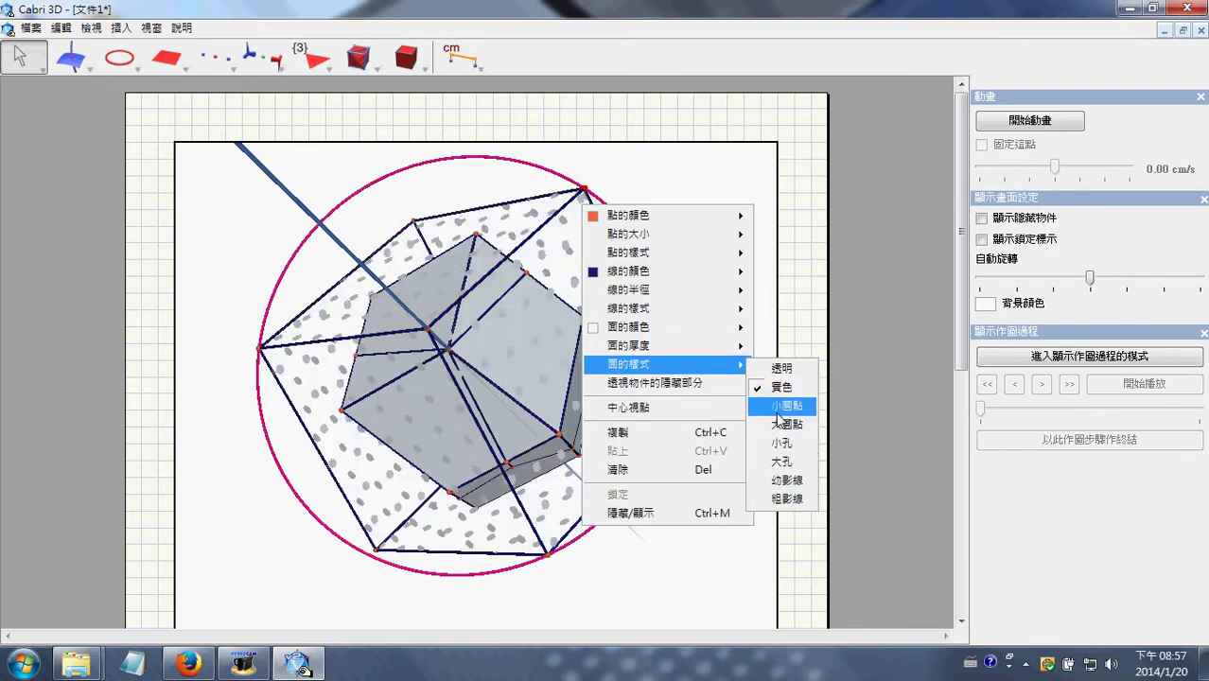
pyautogui.click(790, 369)
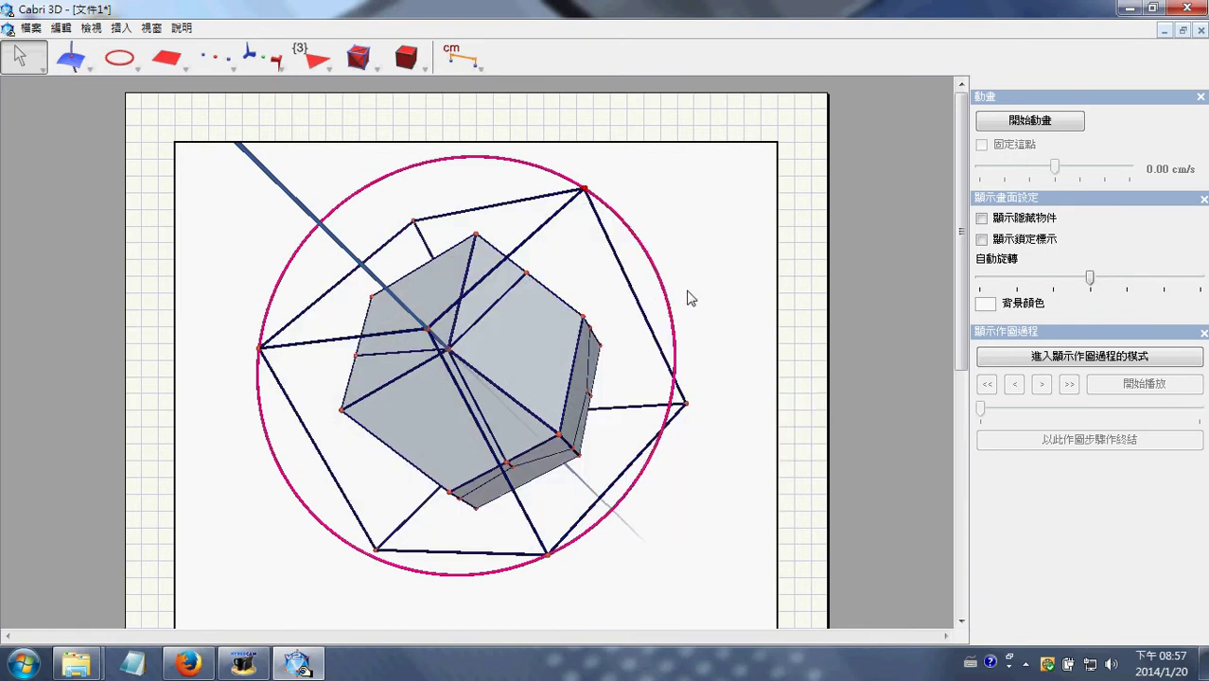
pyautogui.click(1053, 125)
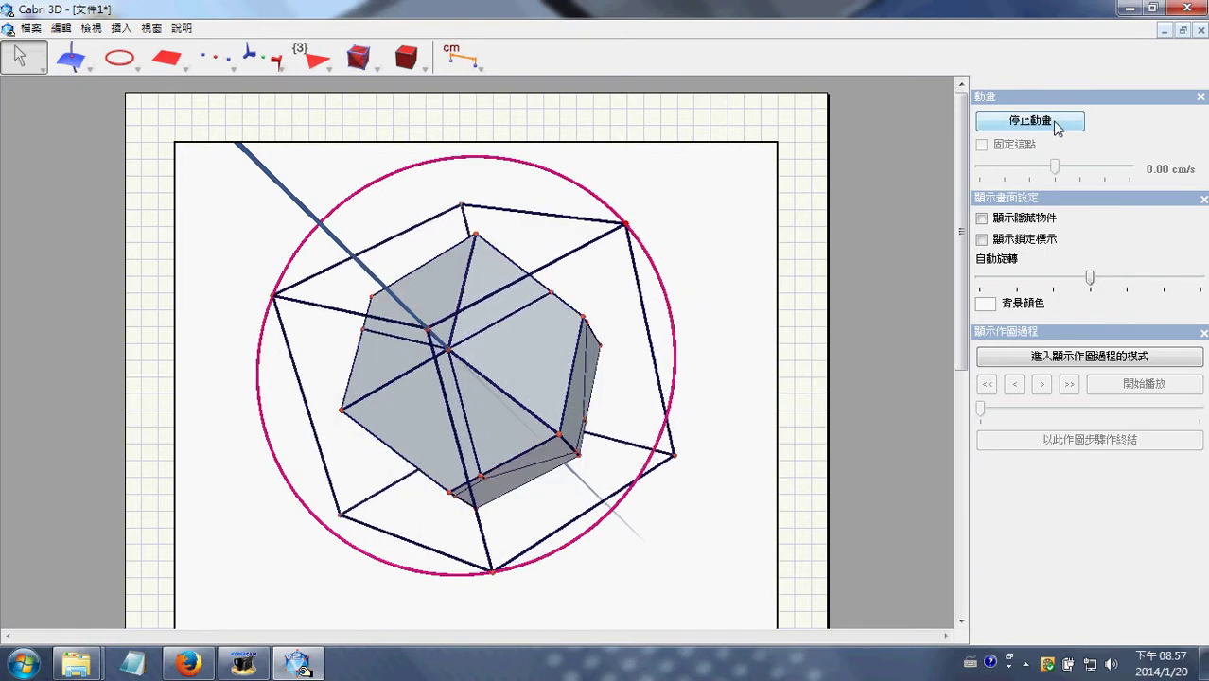
pyautogui.click(1053, 123)
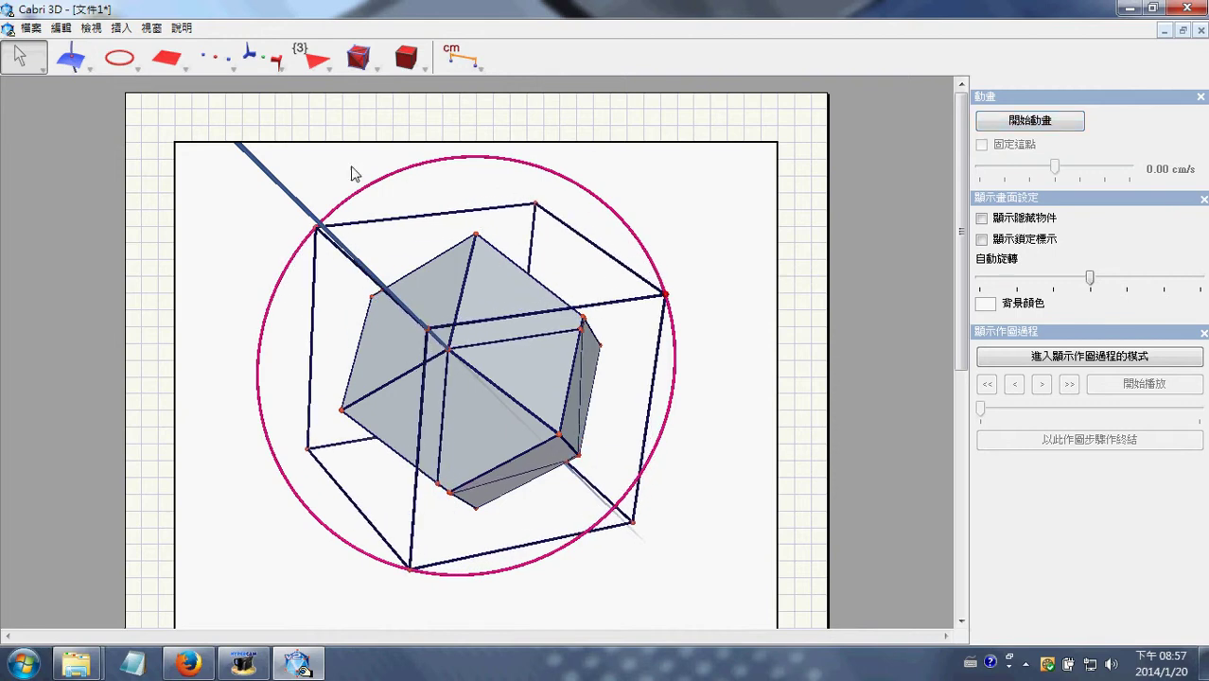
# Step: Hide the diagonal line and the circle around the solid
pyautogui.hotkey('ctrl', 'a')
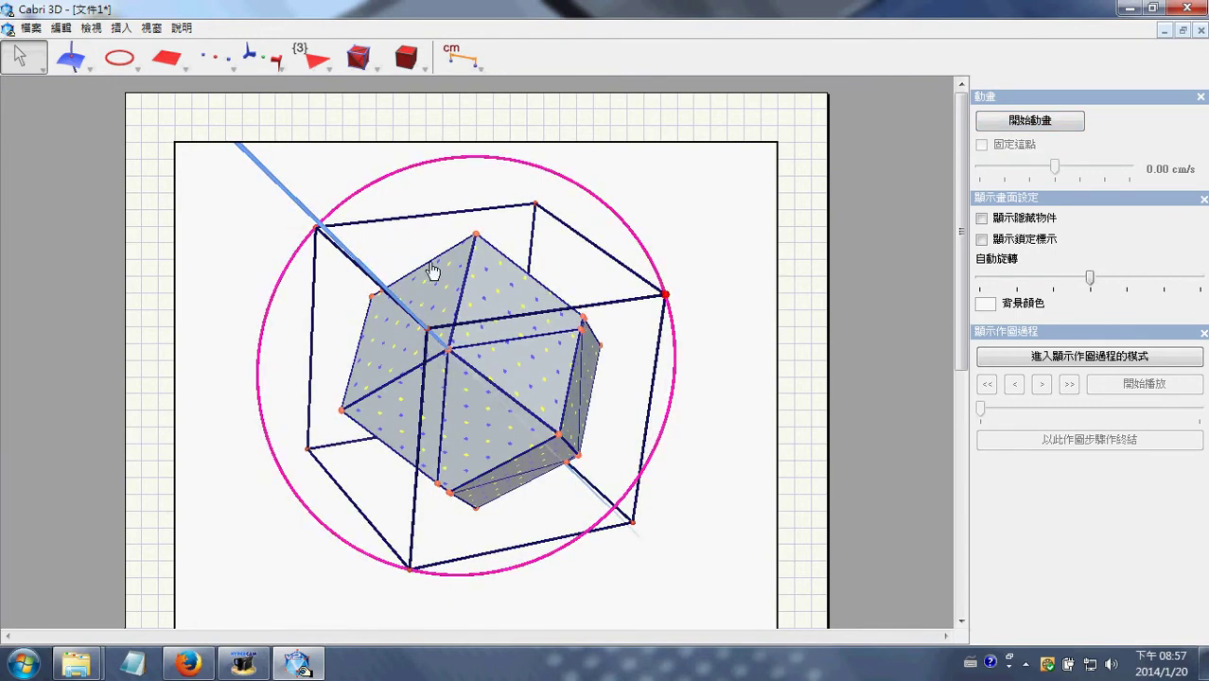
pyautogui.click(668, 217)
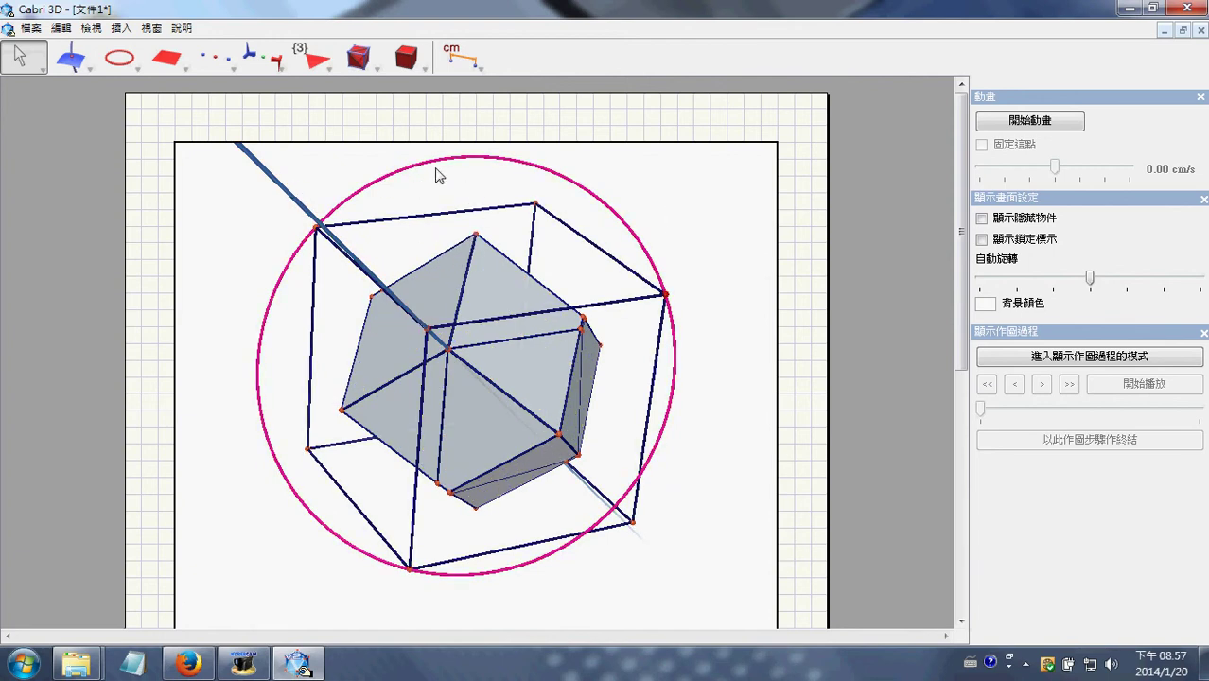
pyautogui.rightClick(292, 196)
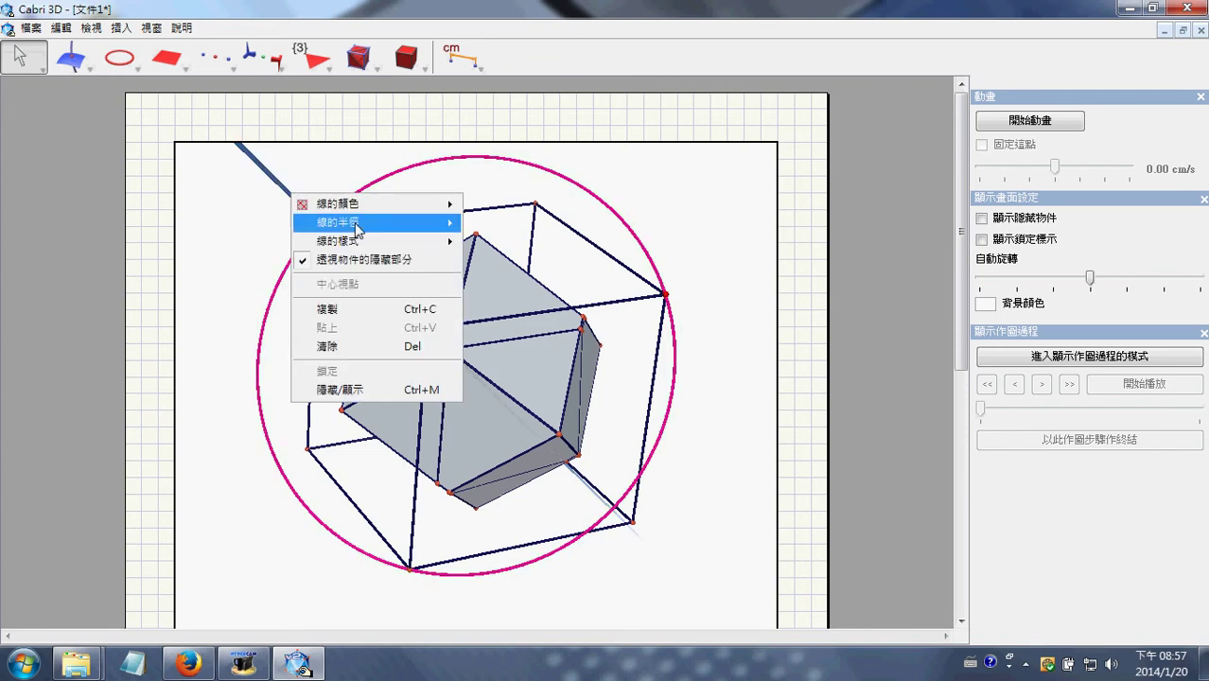
pyautogui.click(349, 390)
# Step: Color the faces of the lower front piece and its opposite counterpart red
pyautogui.moveTo(691, 394); pyautogui.dragTo(851, 424, button='right')
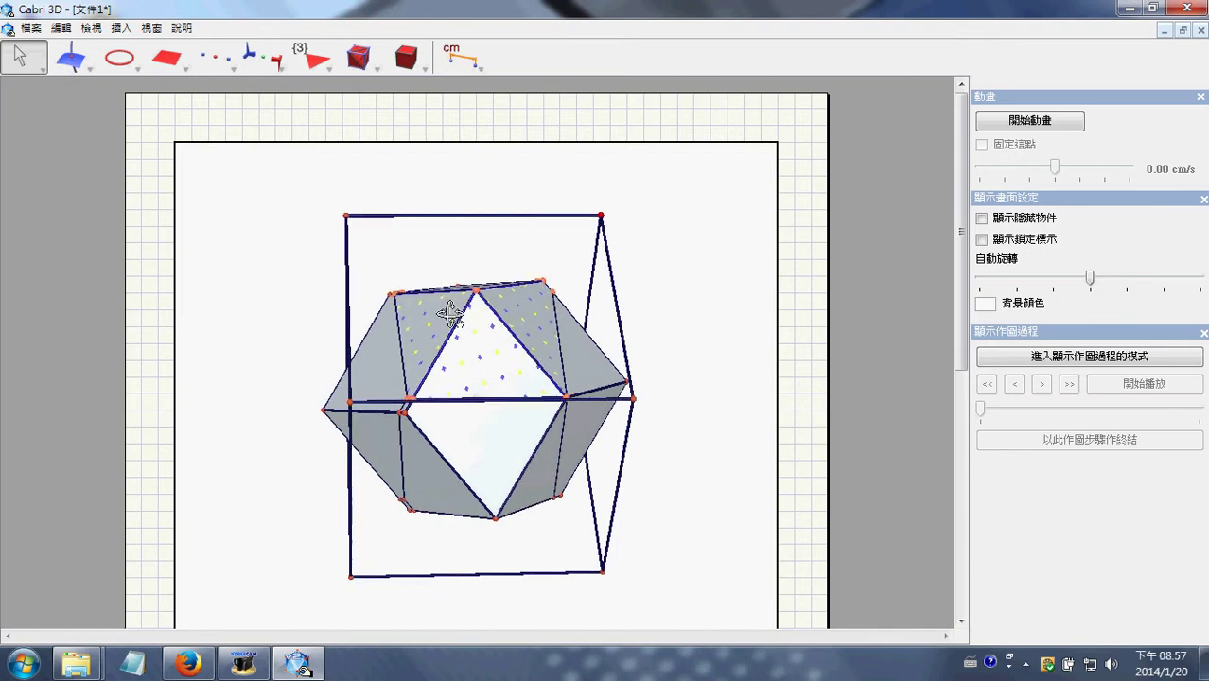
pyautogui.moveTo(487, 344); pyautogui.dragTo(460, 338, button='right')
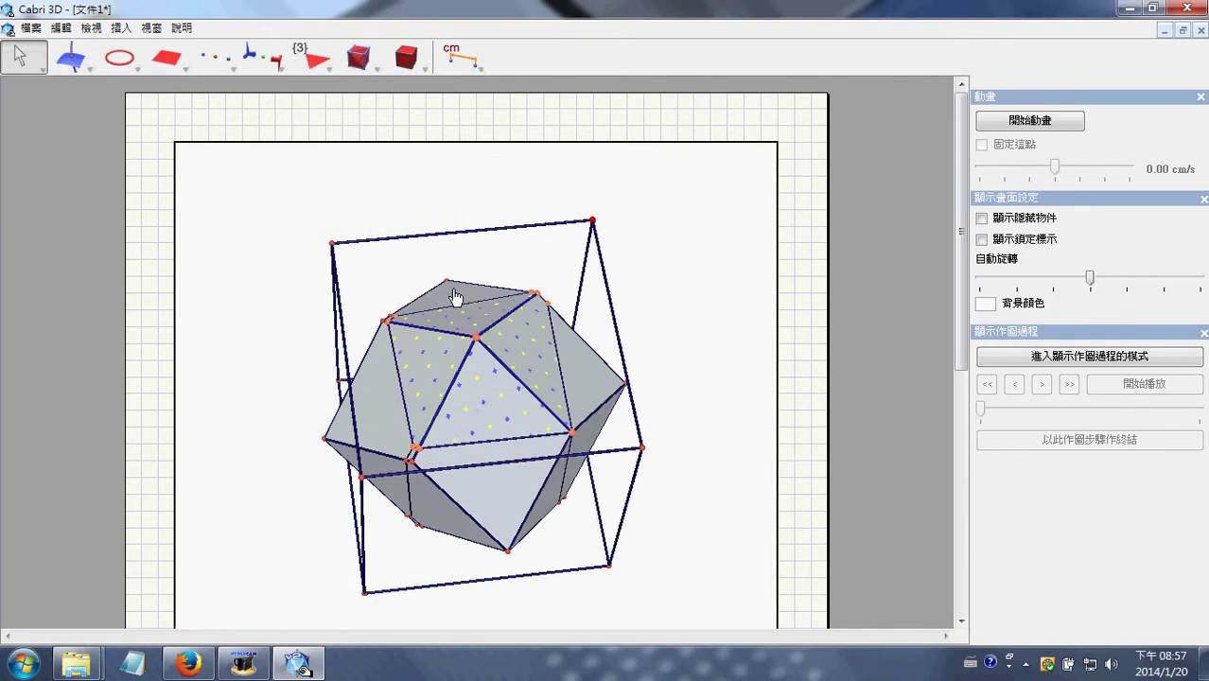
pyautogui.rightClick(494, 487)
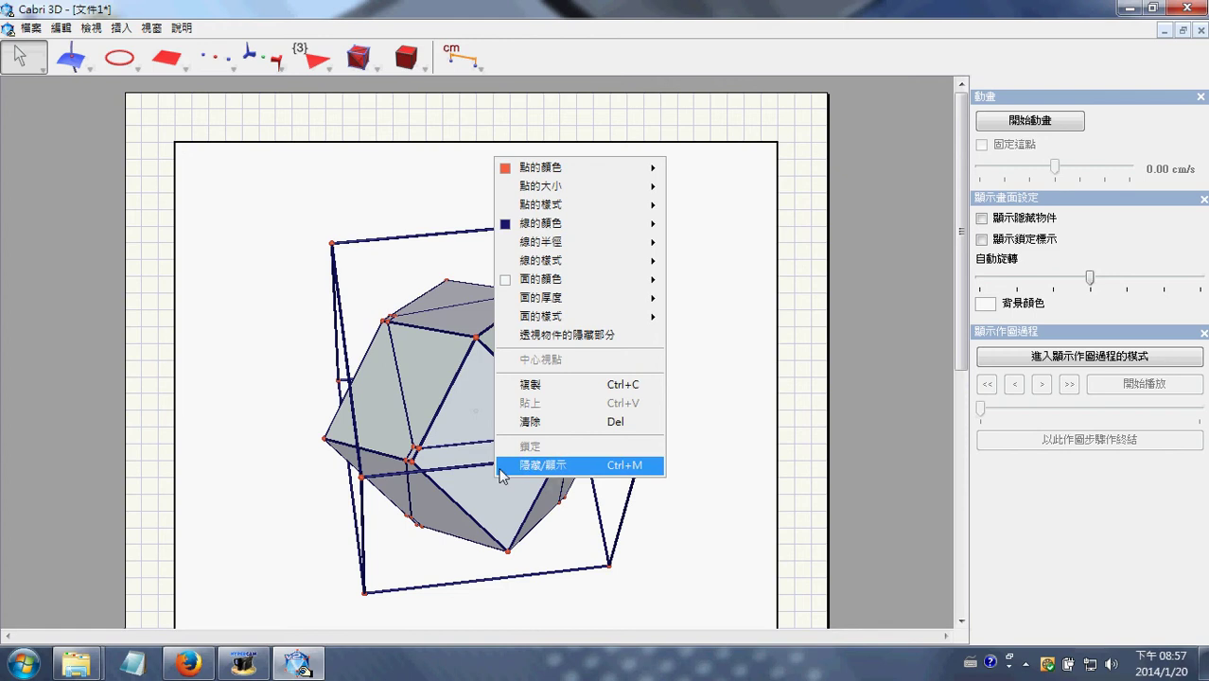
pyautogui.moveTo(568, 282)
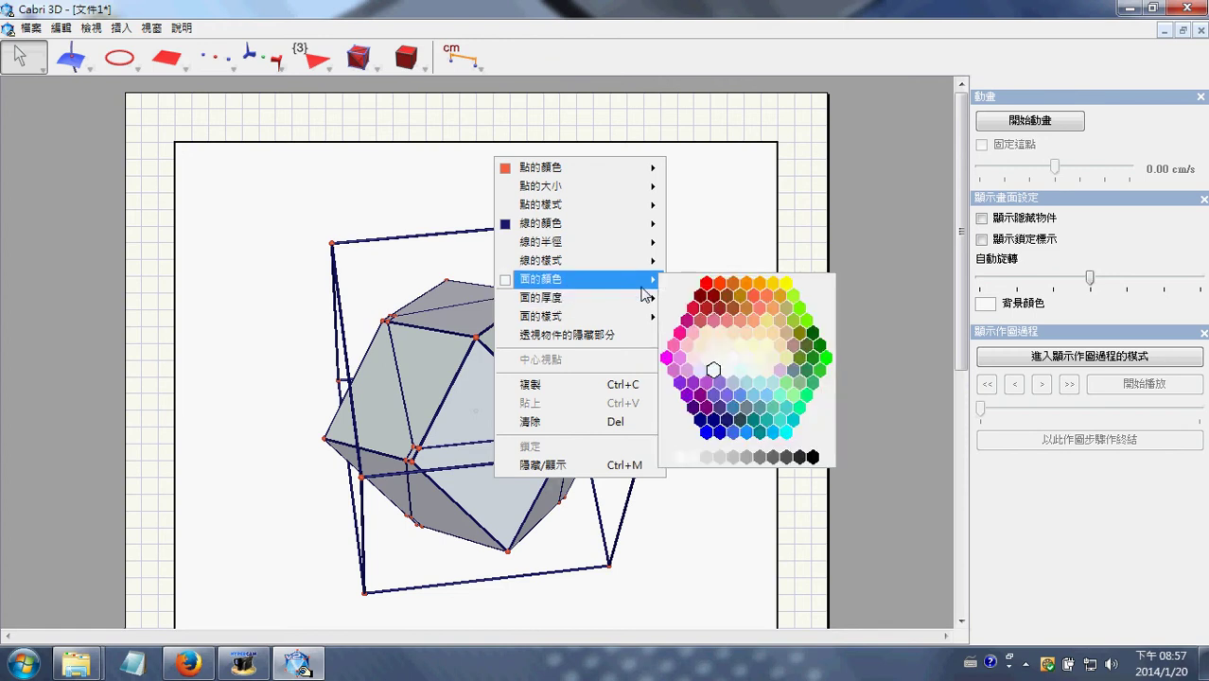
pyautogui.click(709, 289)
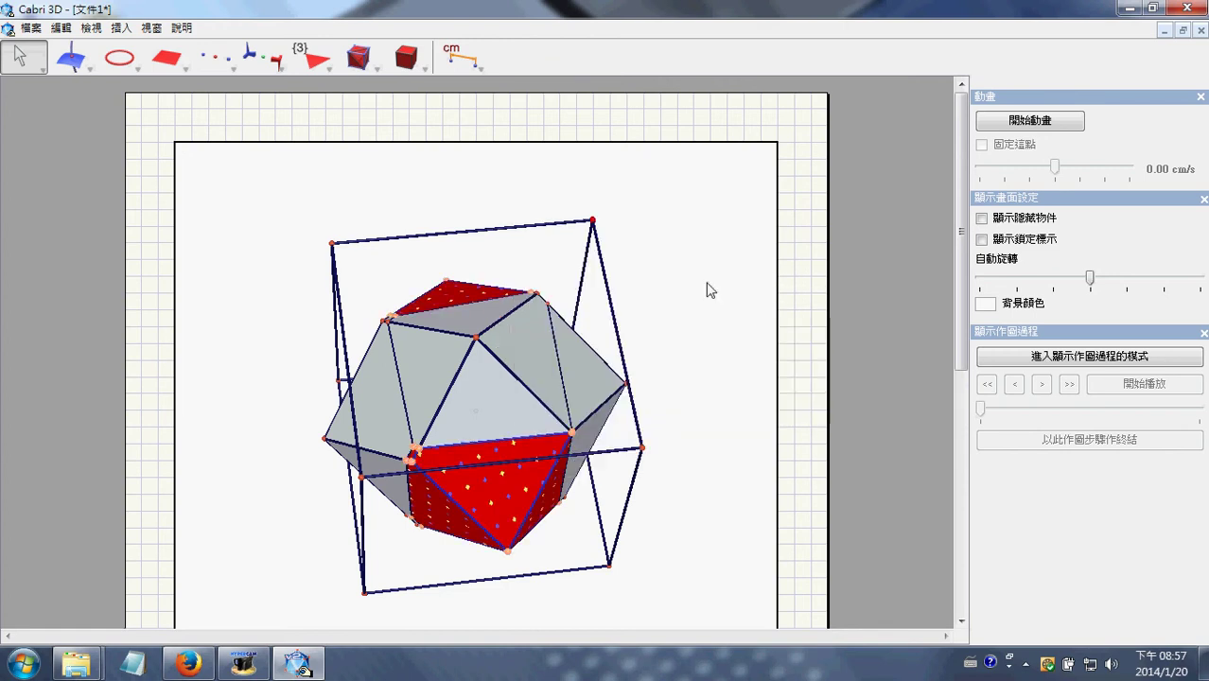
# Step: Color the faces of the two opposite side pieces blue-violet
pyautogui.rightClick(596, 378)
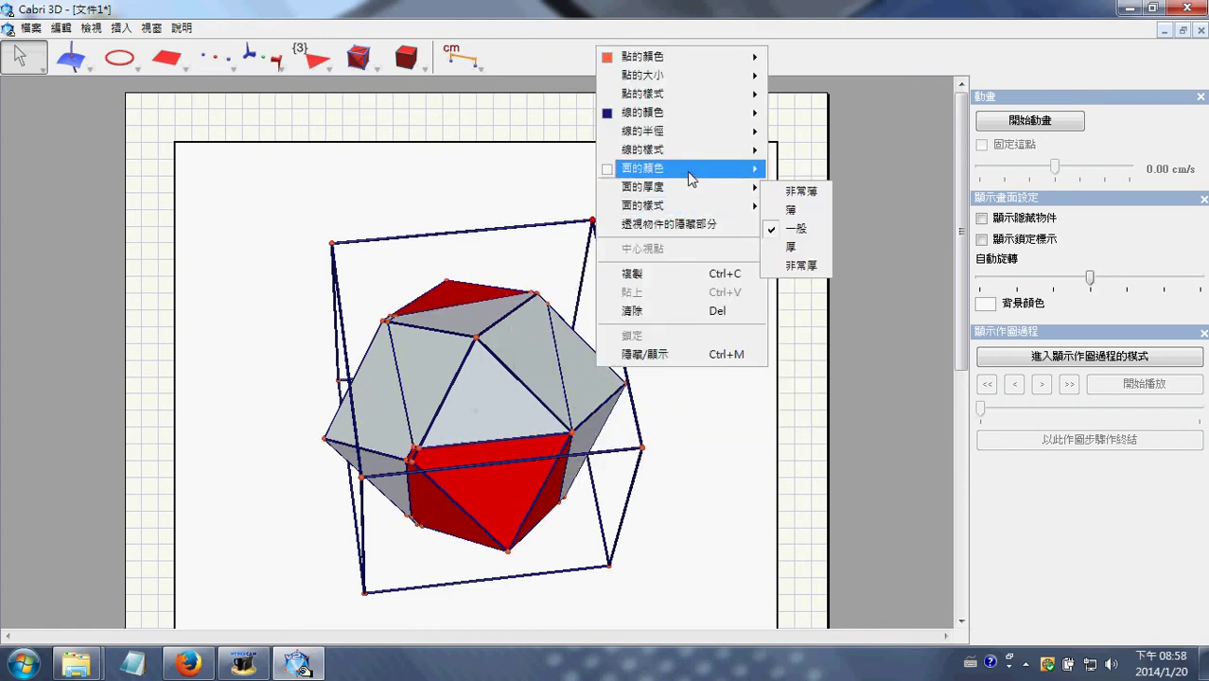
pyautogui.moveTo(691, 179)
pyautogui.click(829, 287)
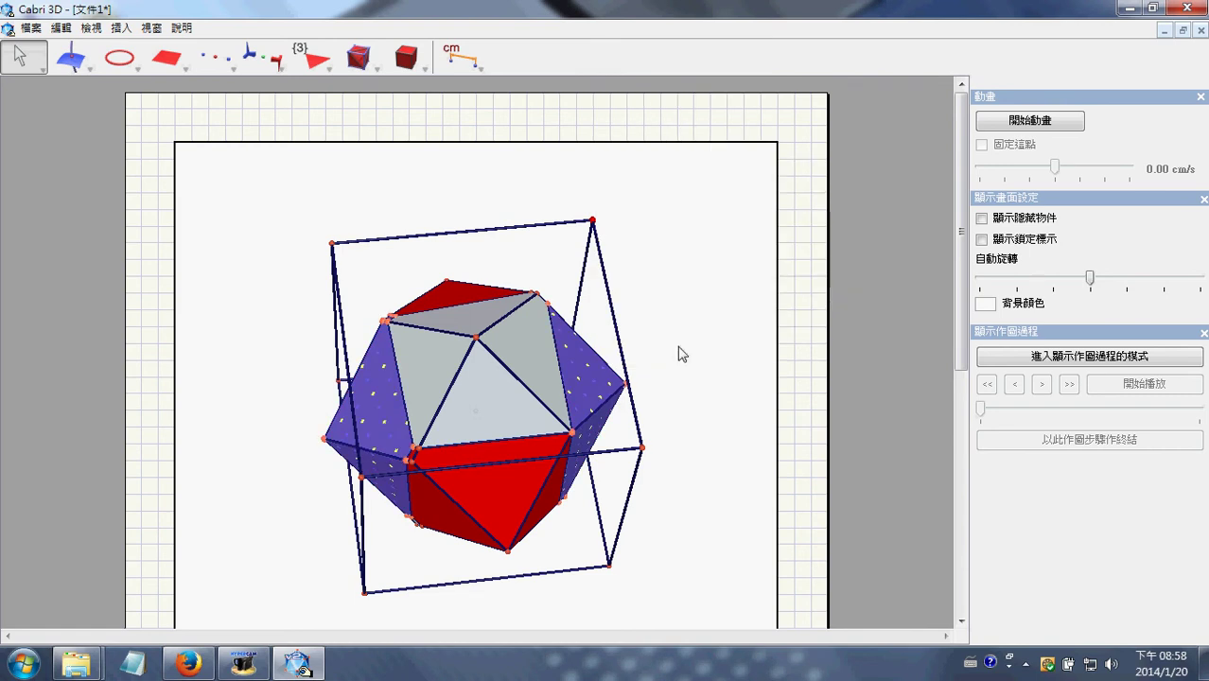
# Step: Color the faces of the remaining uncolored pair of pieces purple
pyautogui.moveTo(638, 373); pyautogui.dragTo(513, 274, button='right')
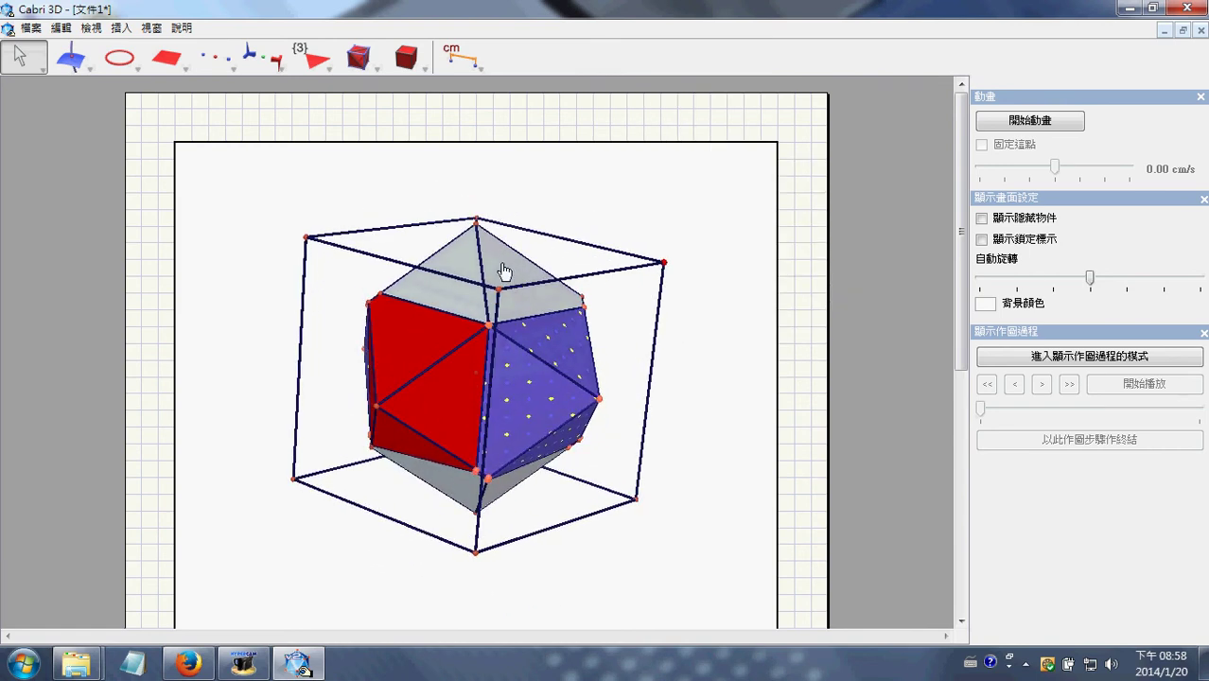
pyautogui.click(505, 271)
pyautogui.rightClick(455, 485)
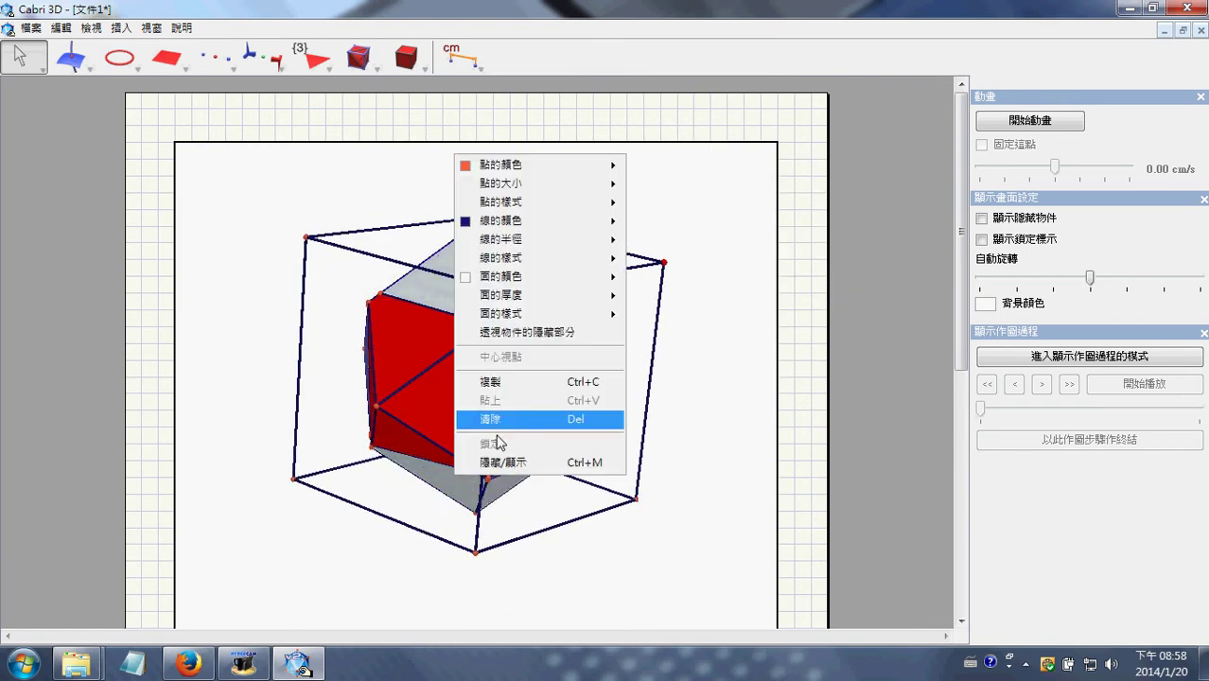
pyautogui.moveTo(544, 282)
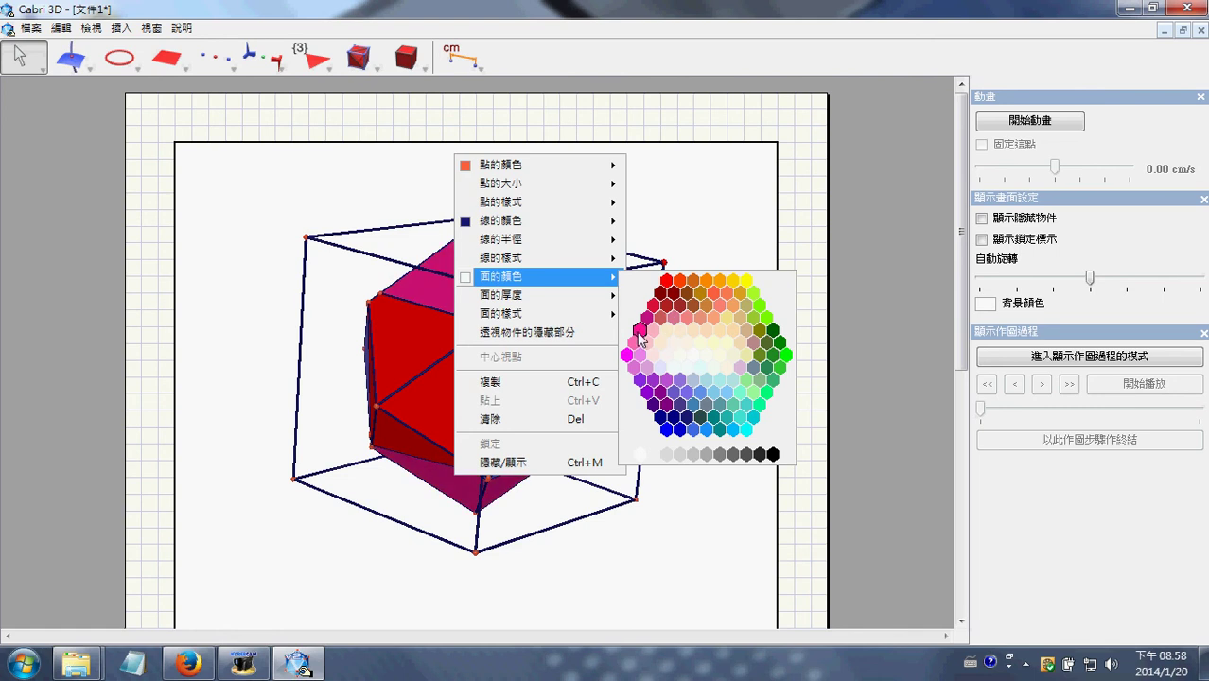
pyautogui.click(656, 398)
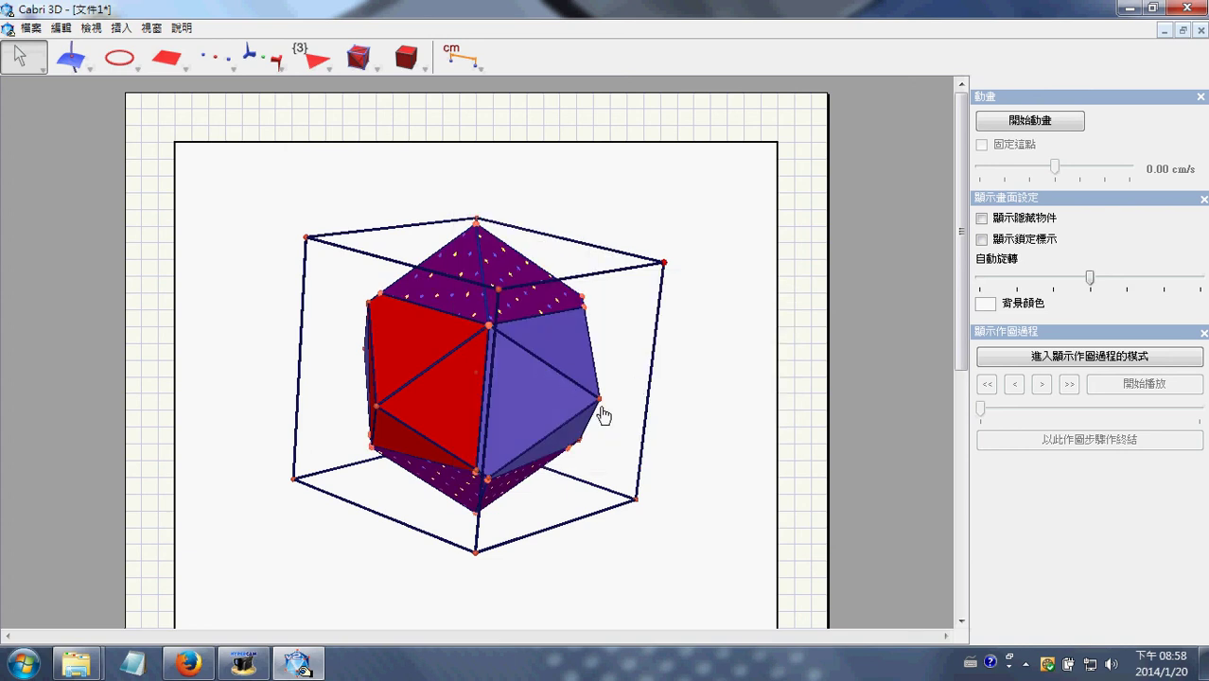
# Step: Change the face color of the blue-violet pair of opposite pieces to light blue
pyautogui.moveTo(603, 416); pyautogui.dragTo(704, 491, button='right')
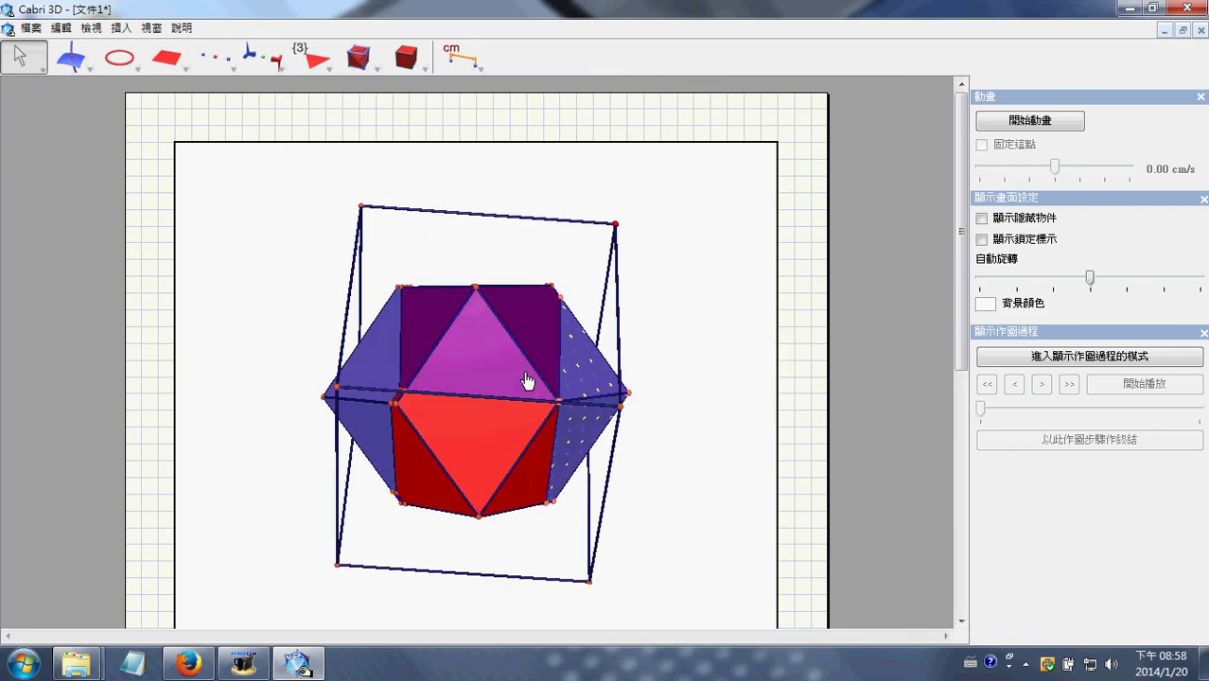
pyautogui.rightClick(382, 359)
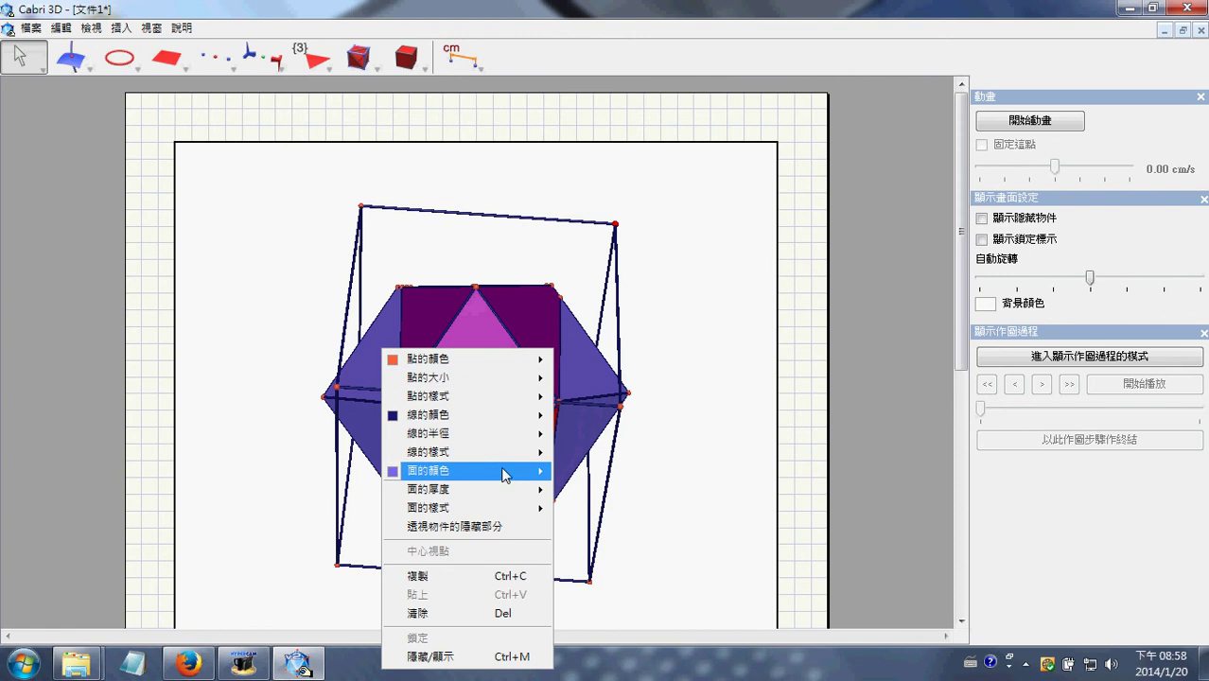
pyautogui.moveTo(535, 470)
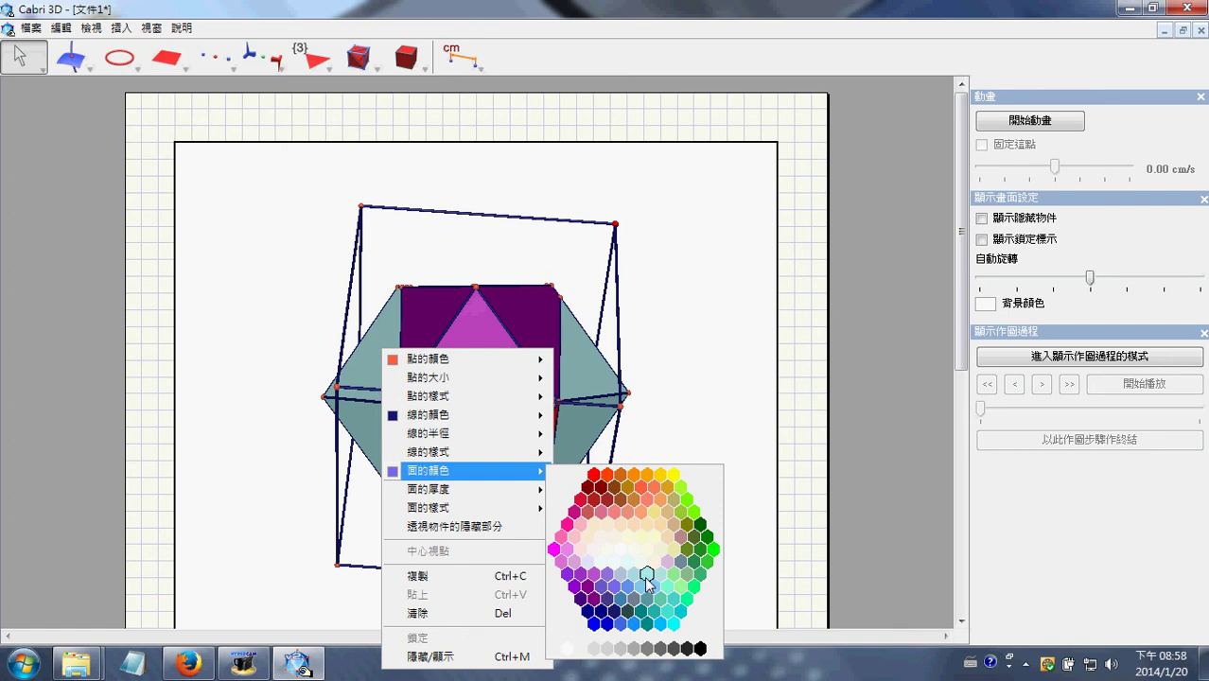
pyautogui.click(643, 594)
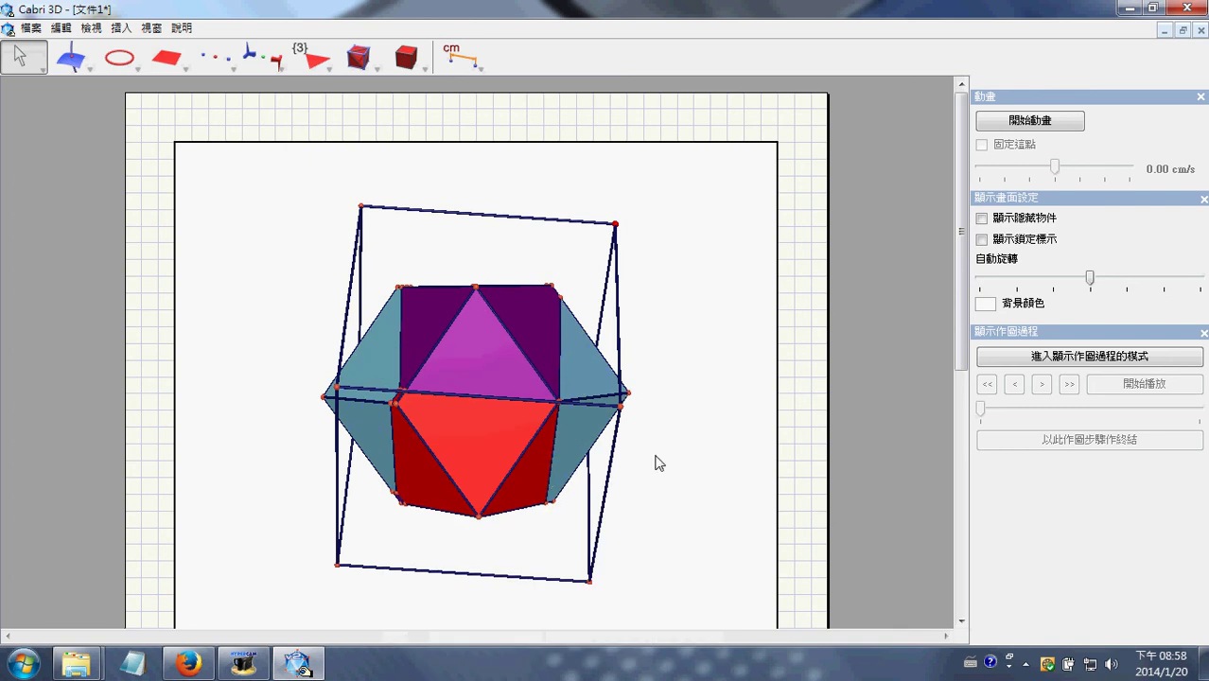
# Step: Thicken the edge lines of the transparent cube surrounding the solid by choosing a larger line radius
pyautogui.rightClick(620, 339)
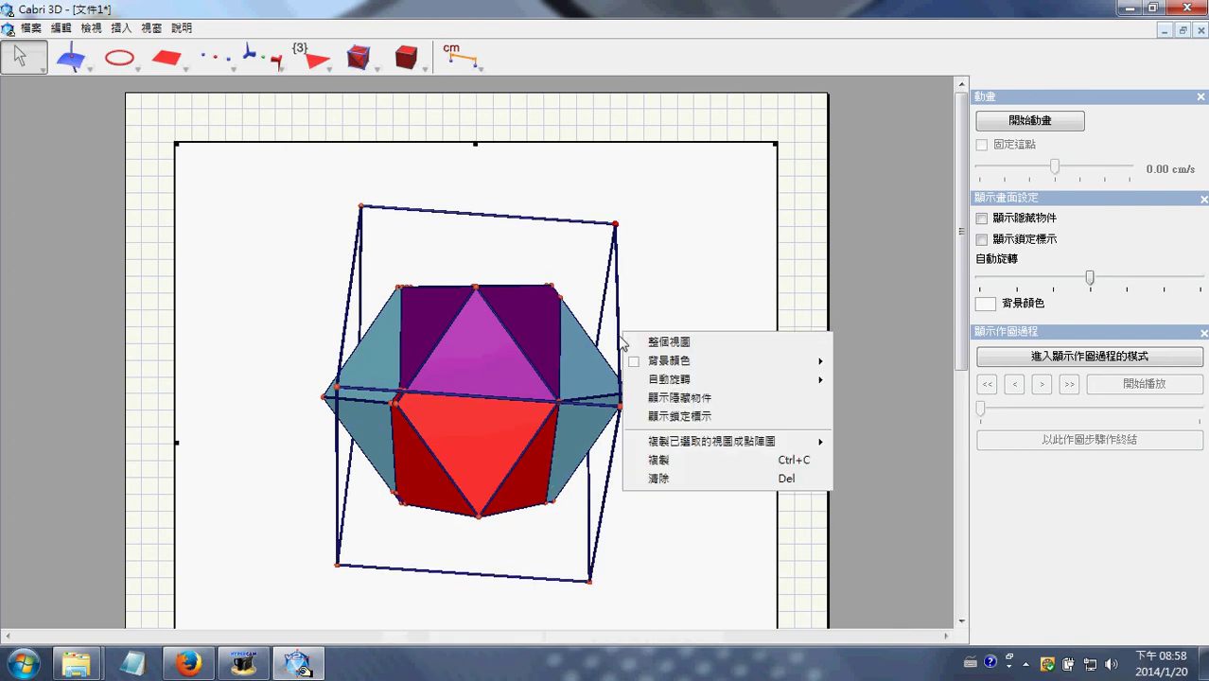
pyautogui.click(621, 337)
pyautogui.rightClick(620, 326)
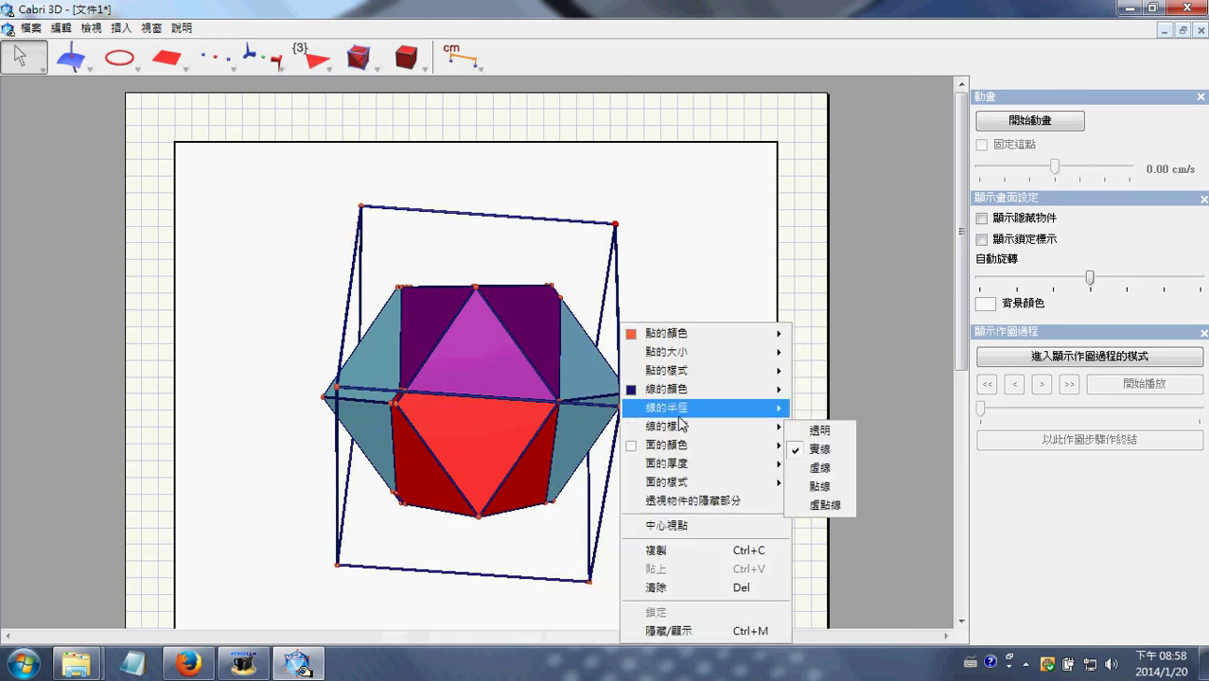
pyautogui.moveTo(700, 407)
pyautogui.click(815, 488)
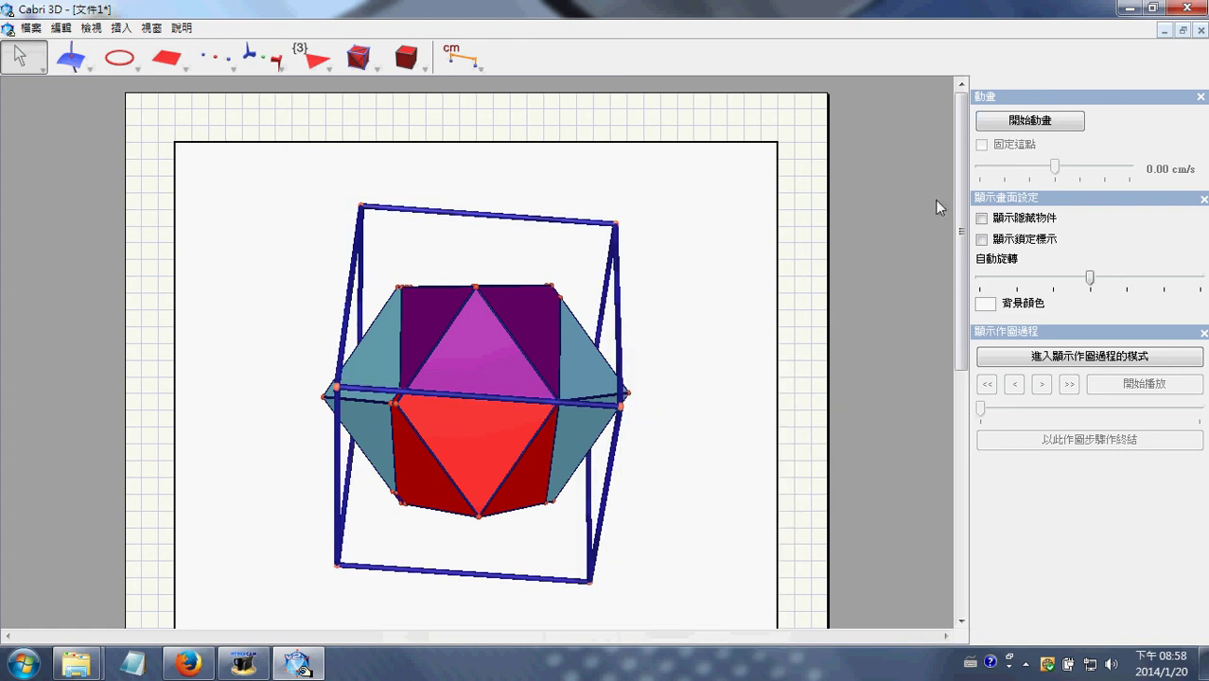
# Step: Start the animation so the cube rotates around the dissected solid
pyautogui.click(1020, 123)
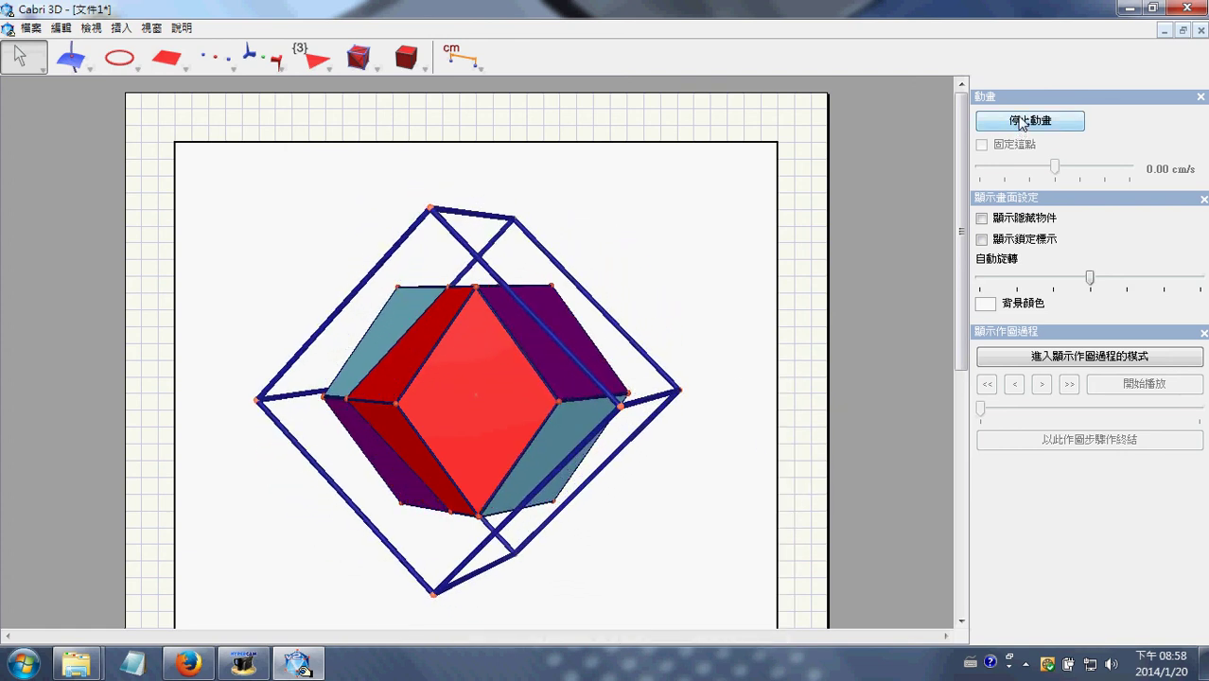
pyautogui.click(308, 667)
pyautogui.click(309, 667)
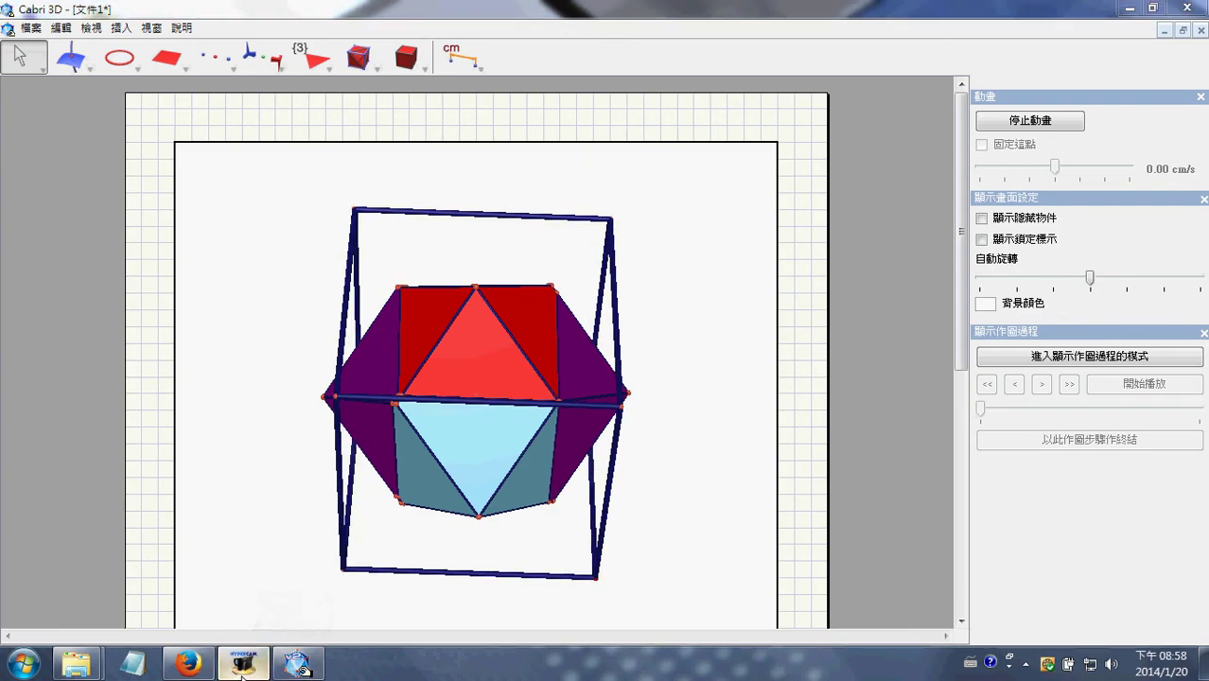